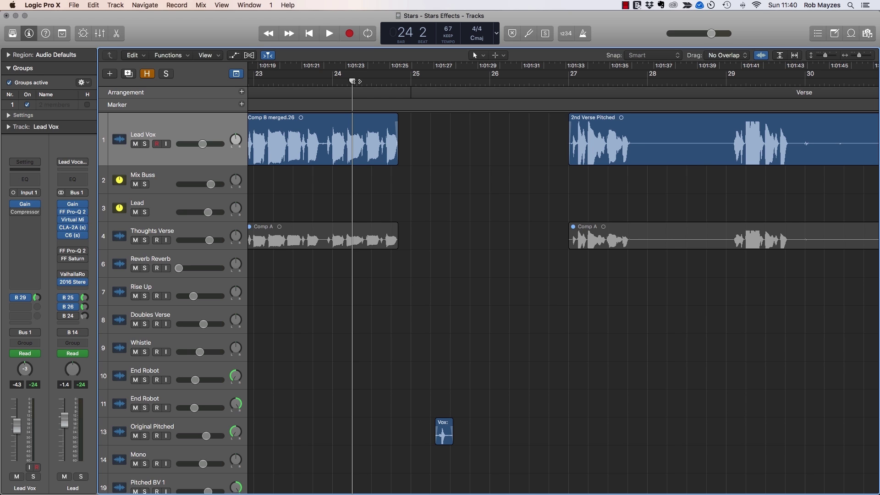
Step: Audition the verse, then zoom in on the Lead Vox phrase ending at bar 24 beat 3
{"action": "key", "text": "space"}
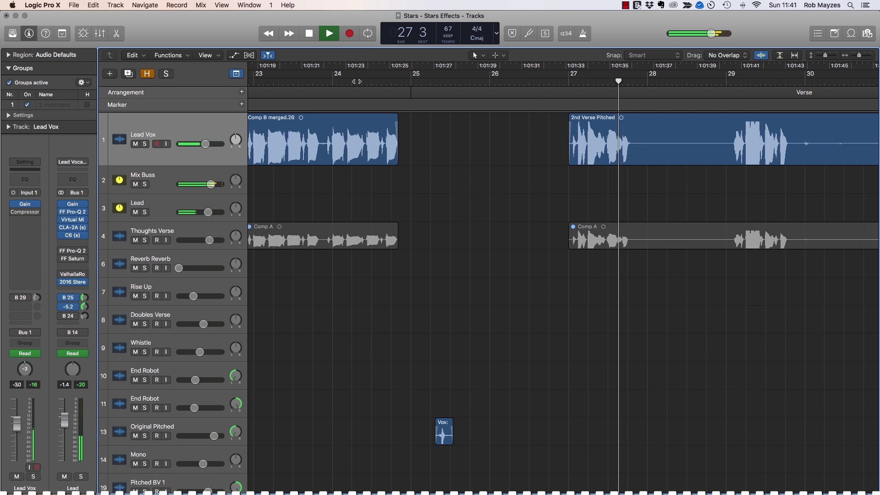
{"action": "key", "text": "space"}
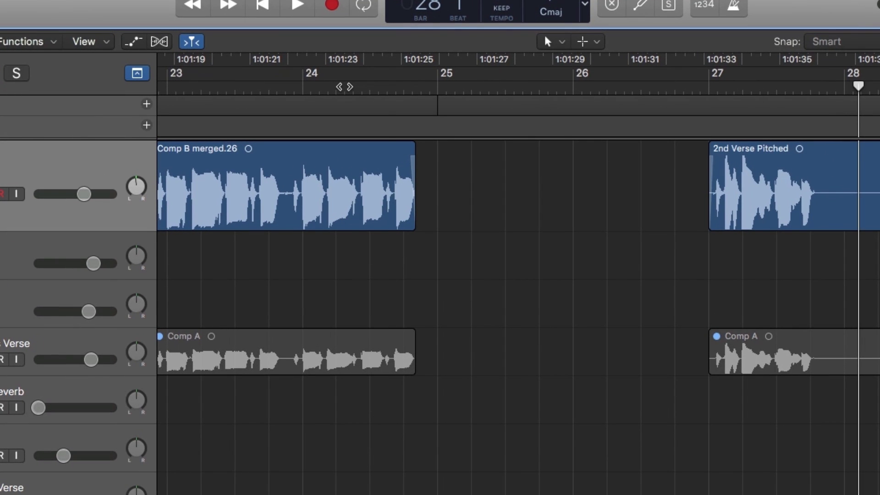
{"action": "left_click", "coordinate": [382, 87]}
{"action": "mouse_move", "coordinate": [388, 87]}
{"action": "left_mouse_down"}
{"action": "mouse_move", "coordinate": [402, 86]}
{"action": "mouse_move", "coordinate": [387, 88]}
{"action": "left_mouse_up"}
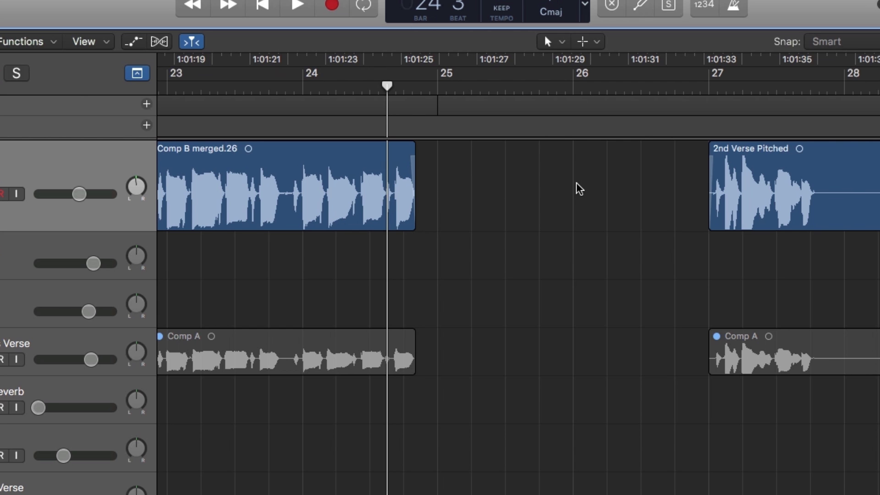
{"action": "key", "text": "super+Right"}
{"action": "key", "text": "super+Right"}
{"action": "key", "text": "super+Right"}
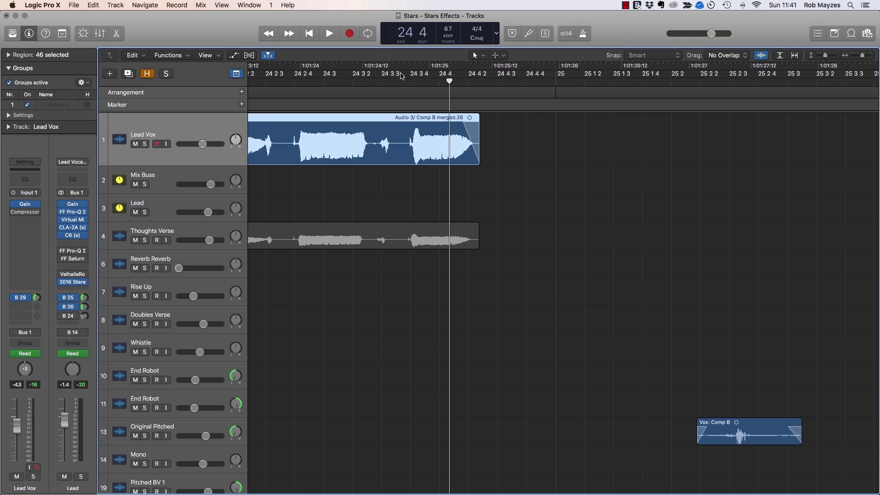
Step: Cycle bars 24–25 and insert a Mono->Stereo ValhallaRoom reverb on Lead Vox
{"action": "left_click_drag", "start_coordinate": [383, 73], "coordinate": [830, 105]}
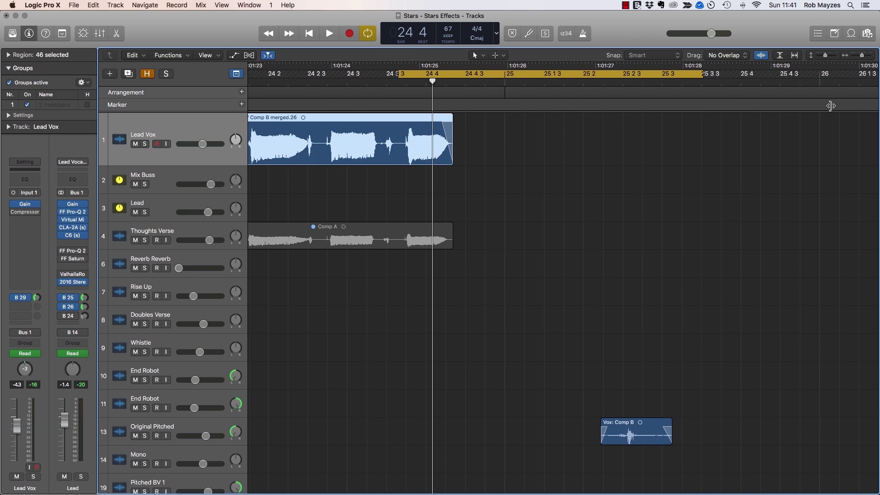
{"action": "key", "text": "super+Left"}
{"action": "key", "text": "super+Left"}
{"action": "left_click", "coordinate": [33, 226]}
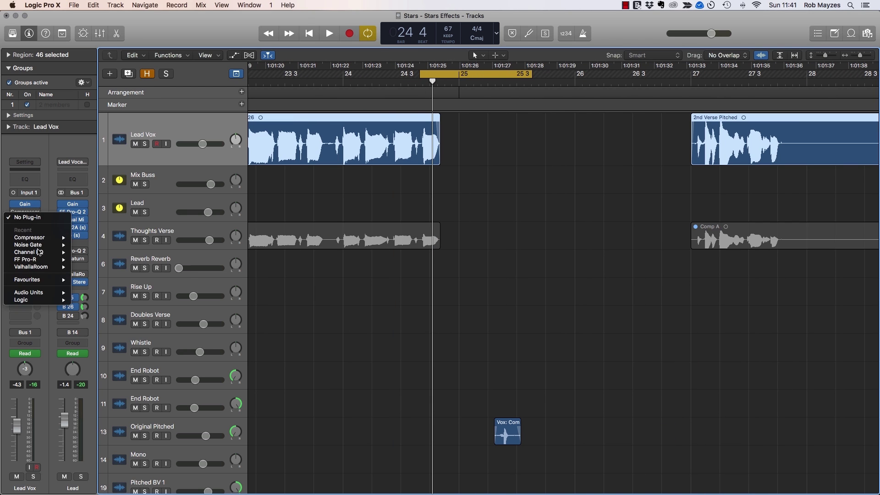
{"action": "mouse_move", "coordinate": [42, 300]}
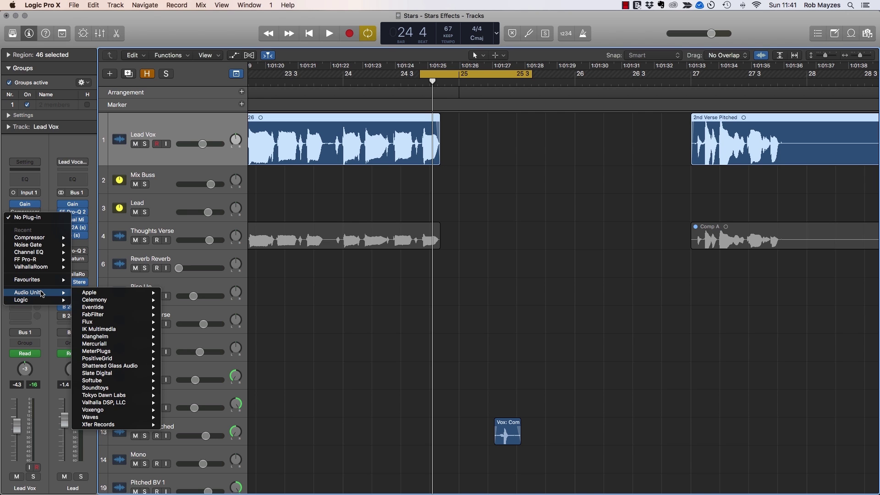
{"action": "mouse_move", "coordinate": [115, 330]}
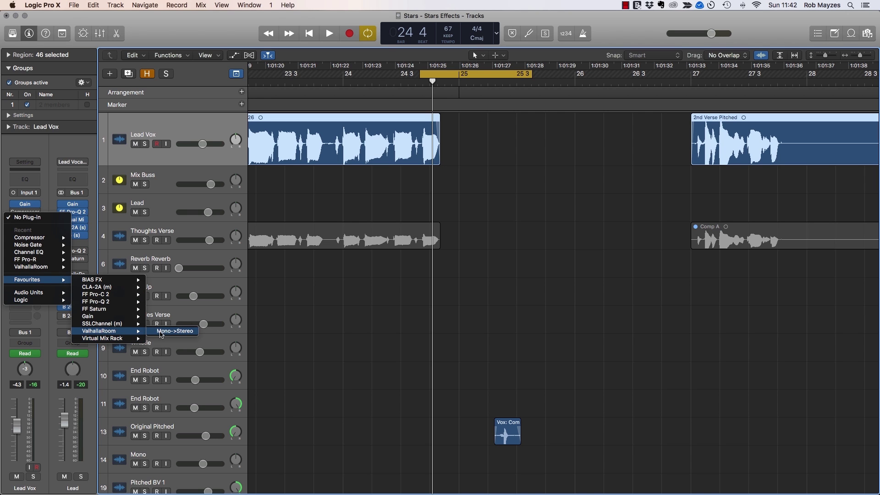
{"action": "left_click", "coordinate": [161, 331]}
{"action": "scroll", "coordinate": [607, 124], "scroll_direction": "left", "scroll_amount": 15}
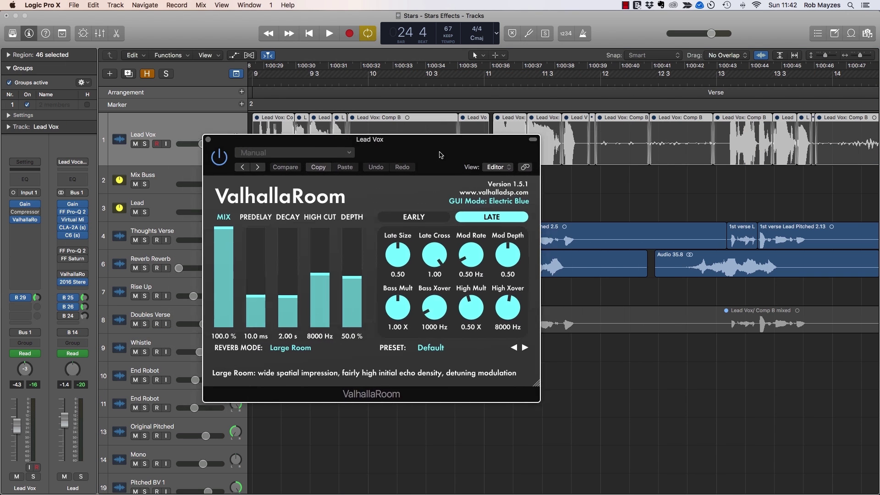
{"action": "scroll", "coordinate": [608, 124], "scroll_direction": "right", "scroll_amount": 15}
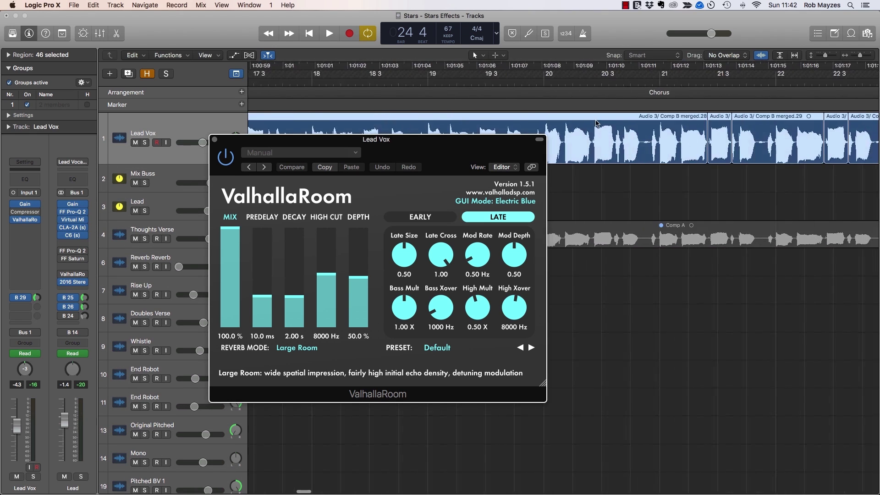
{"action": "left_click_drag", "start_coordinate": [481, 143], "coordinate": [738, 59]}
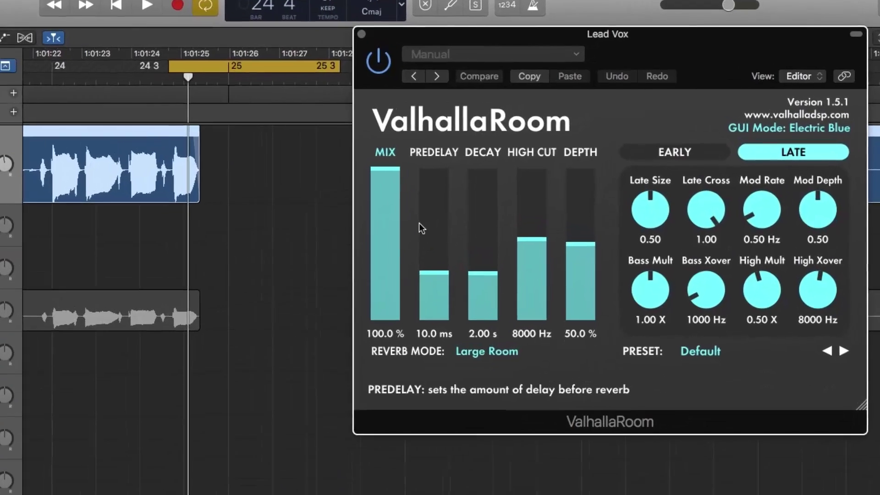
Step: Set the reverb to 24.4% mix, 6.5 ms predelay, 11.12 s decay and 10740 Hz high cut
{"action": "left_click", "coordinate": [482, 191]}
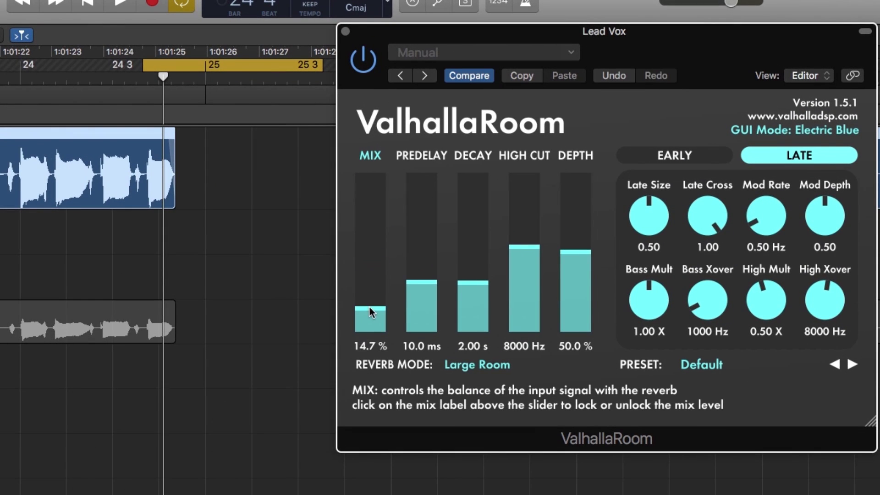
{"action": "mouse_move", "coordinate": [373, 290]}
{"action": "left_mouse_down"}
{"action": "mouse_move", "coordinate": [369, 313]}
{"action": "mouse_move", "coordinate": [367, 181]}
{"action": "mouse_move", "coordinate": [373, 295]}
{"action": "left_mouse_up"}
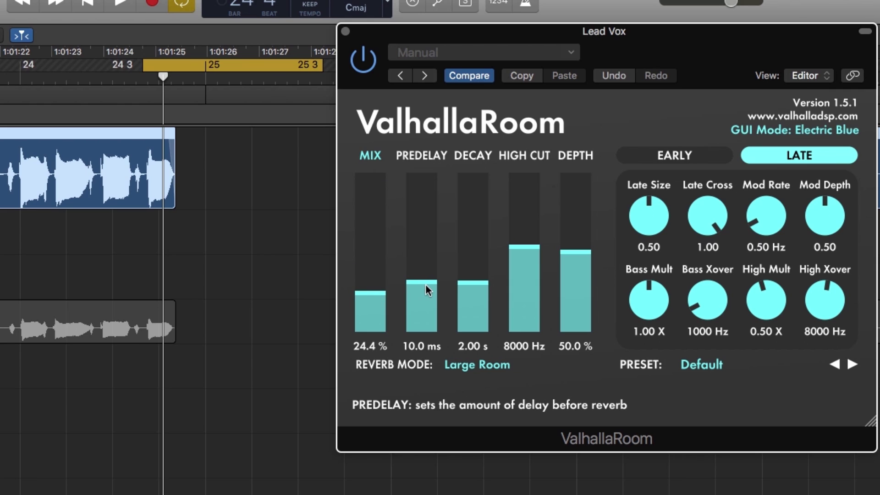
{"action": "left_click_drag", "start_coordinate": [425, 285], "coordinate": [479, 253]}
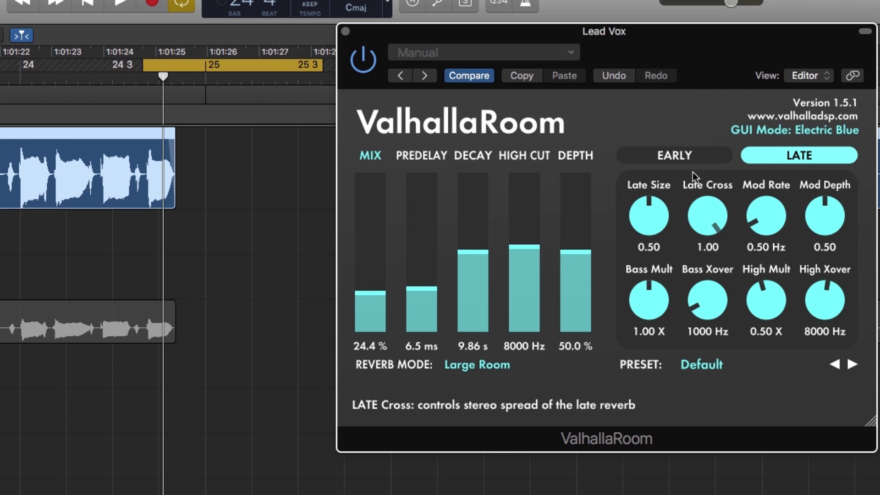
{"action": "key", "text": "space"}
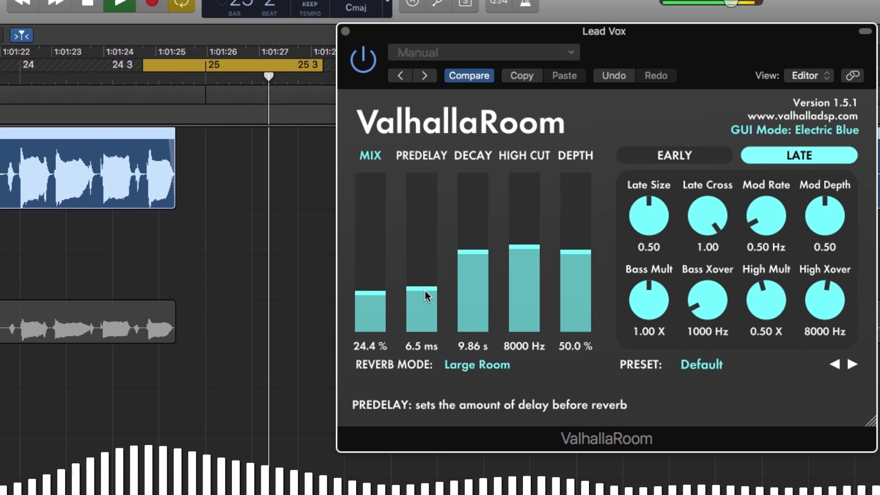
{"action": "left_click", "coordinate": [466, 259]}
{"action": "left_click_drag", "start_coordinate": [466, 259], "coordinate": [467, 247]}
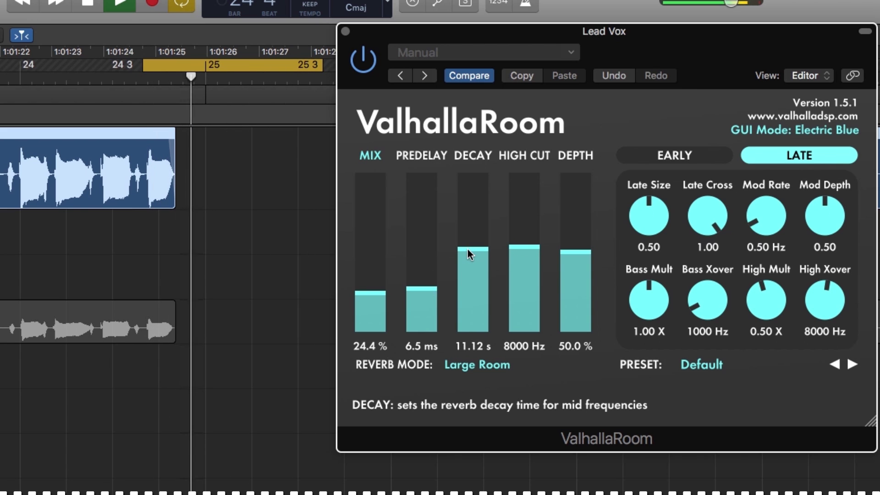
{"action": "left_click_drag", "start_coordinate": [527, 246], "coordinate": [525, 217]}
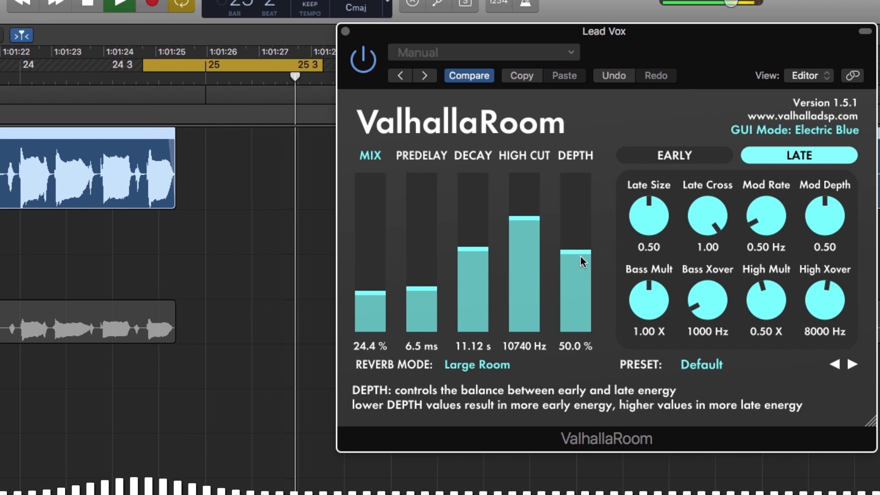
{"action": "left_click_drag", "start_coordinate": [580, 254], "coordinate": [578, 185]}
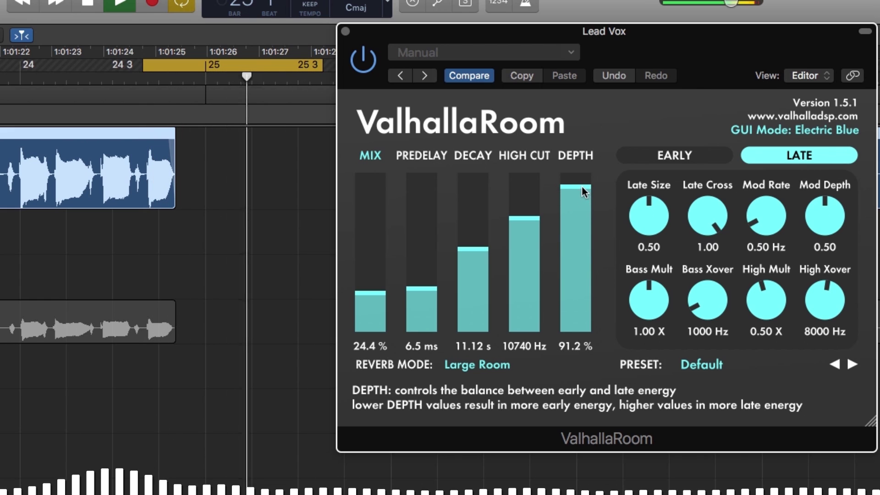
Step: Tune the reverb's depth to 89.9%, late size to 0.62 and late cross to 0.22
{"action": "left_click_drag", "start_coordinate": [582, 193], "coordinate": [580, 189]}
{"action": "left_click_drag", "start_coordinate": [634, 198], "coordinate": [640, 241]}
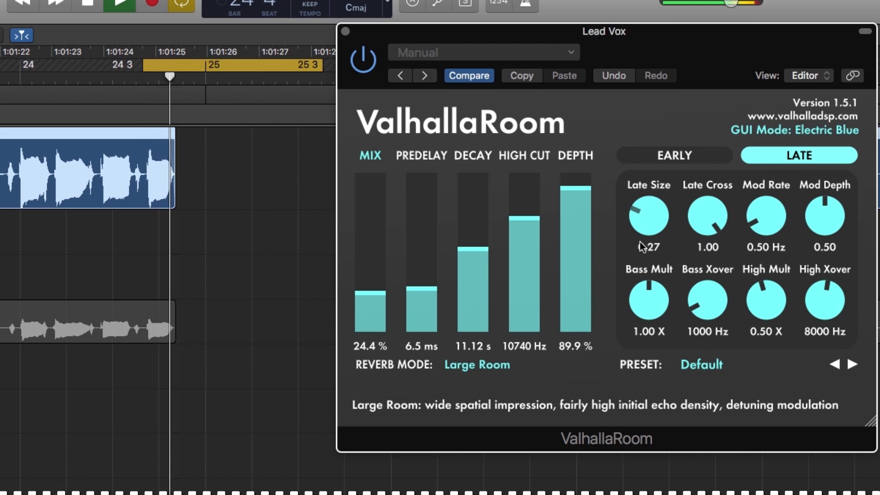
{"action": "left_click_drag", "start_coordinate": [696, 212], "coordinate": [697, 257]}
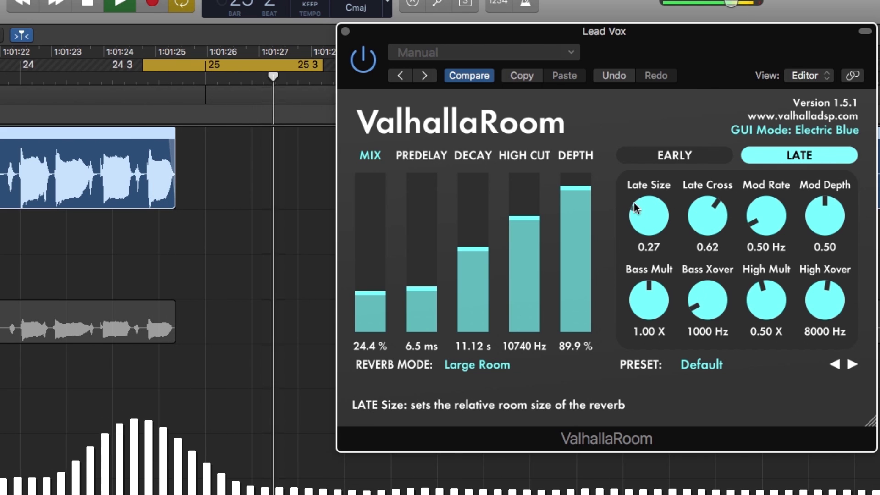
{"action": "left_click_drag", "start_coordinate": [633, 203], "coordinate": [639, 138]}
{"action": "left_click_drag", "start_coordinate": [707, 215], "coordinate": [707, 288]}
{"action": "left_click_drag", "start_coordinate": [653, 229], "coordinate": [653, 224]}
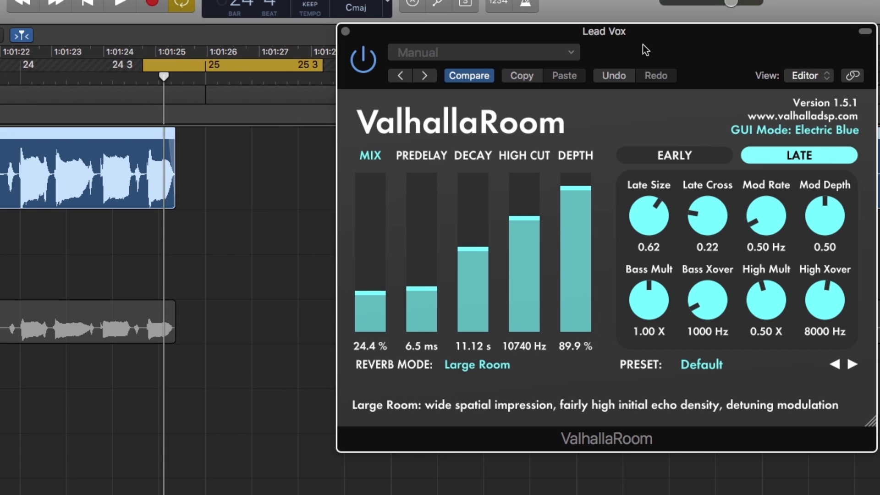
Step: Audition the loop and lower the ValhallaRoom mix to 11.1%
{"action": "key", "text": "space"}
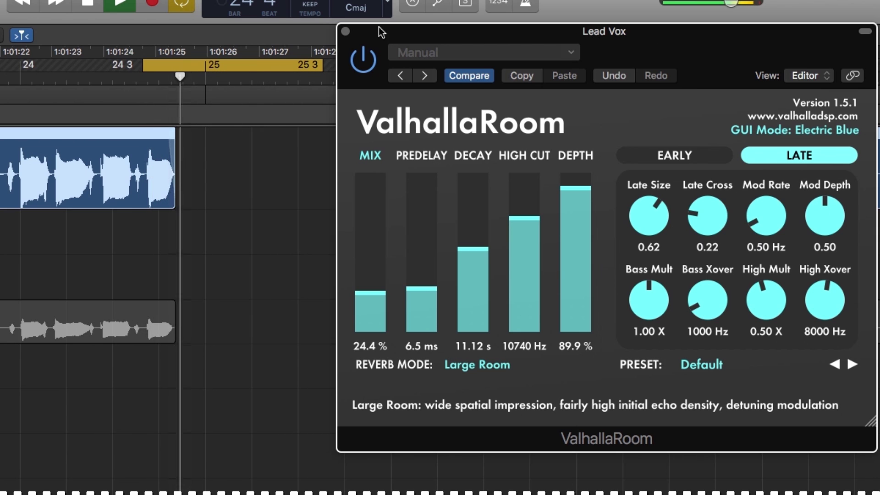
{"action": "key", "text": "space"}
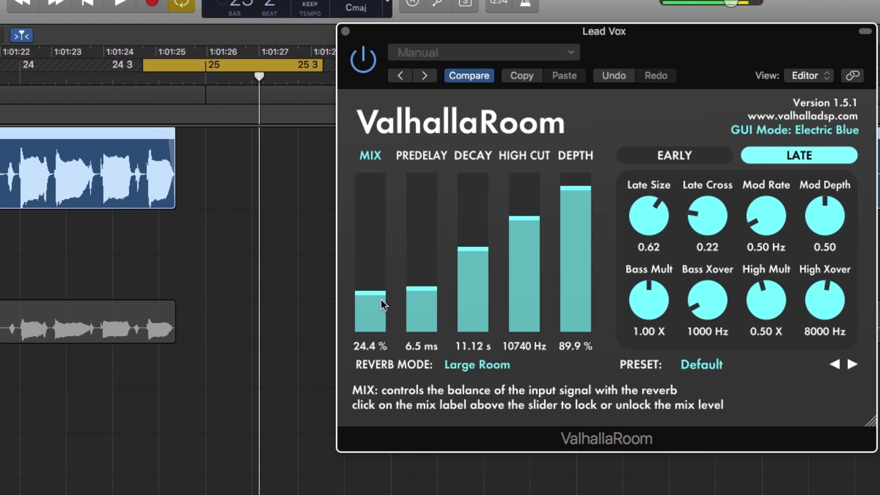
{"action": "left_click_drag", "start_coordinate": [379, 295], "coordinate": [380, 314]}
{"action": "key", "text": "space"}
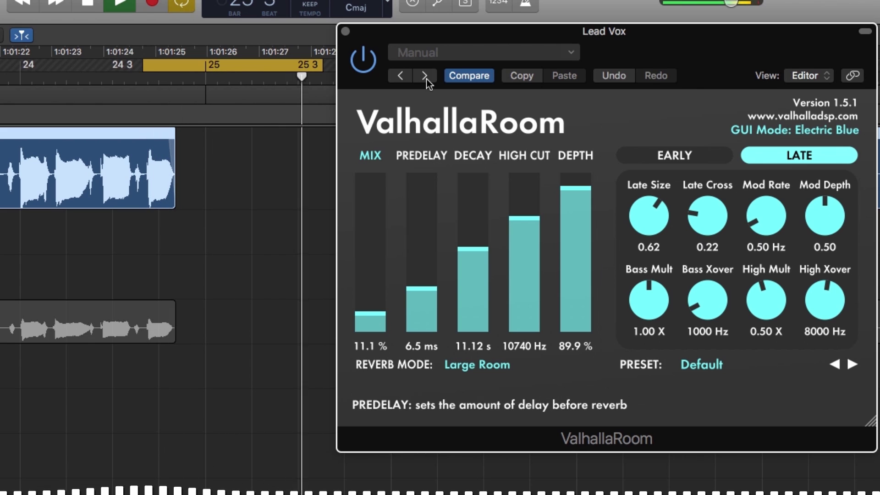
{"action": "key", "text": "space"}
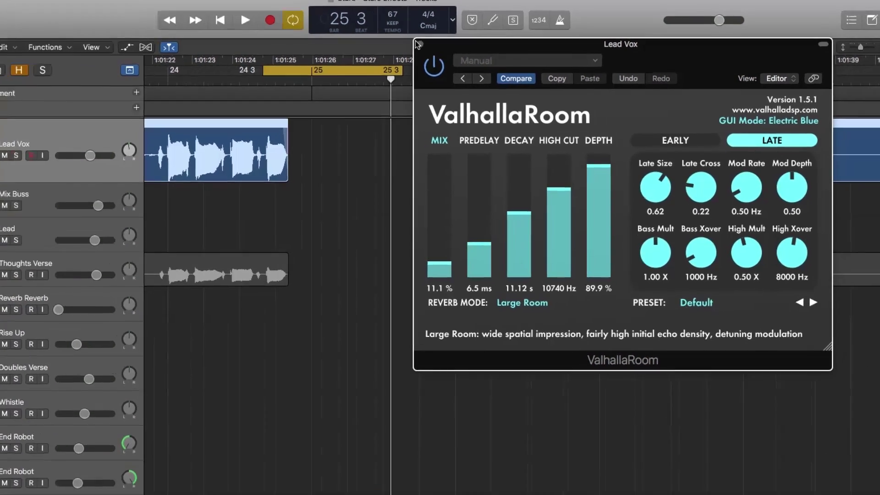
Step: Close the reverb window, zoom in, and play back from bar 27
{"action": "key", "text": "v"}
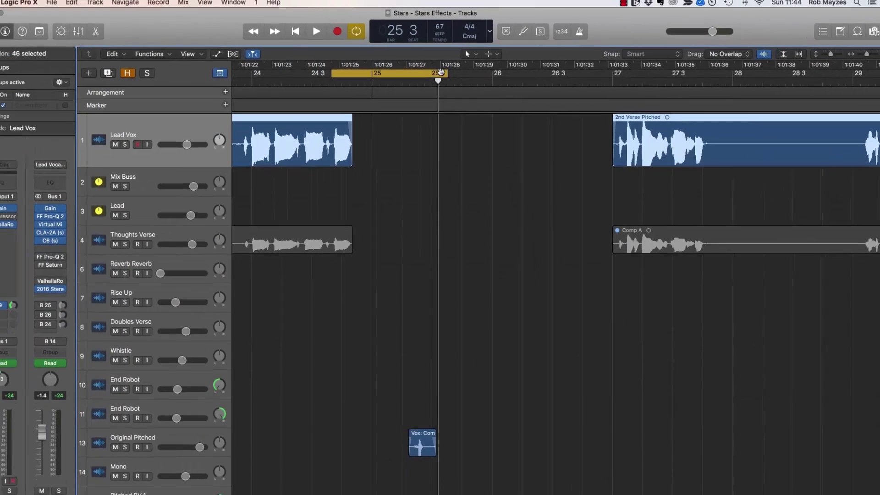
{"action": "key", "text": "super+Right"}
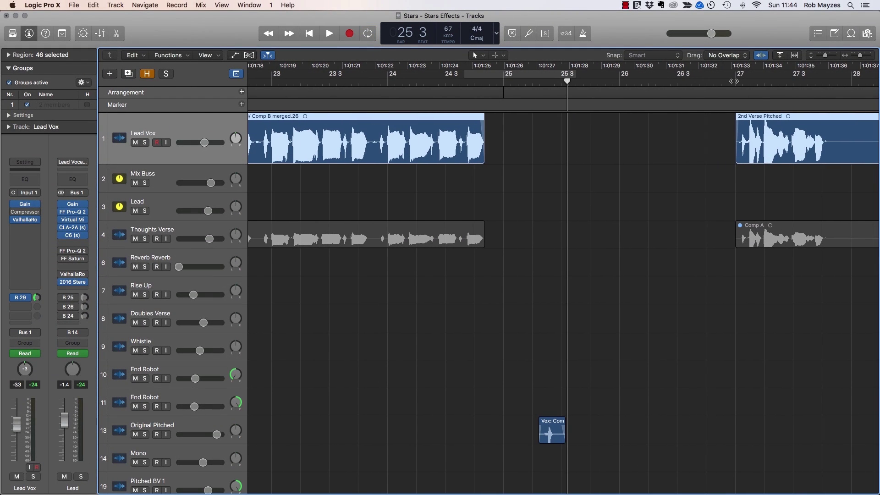
{"action": "left_click", "coordinate": [736, 81]}
{"action": "key", "text": "space"}
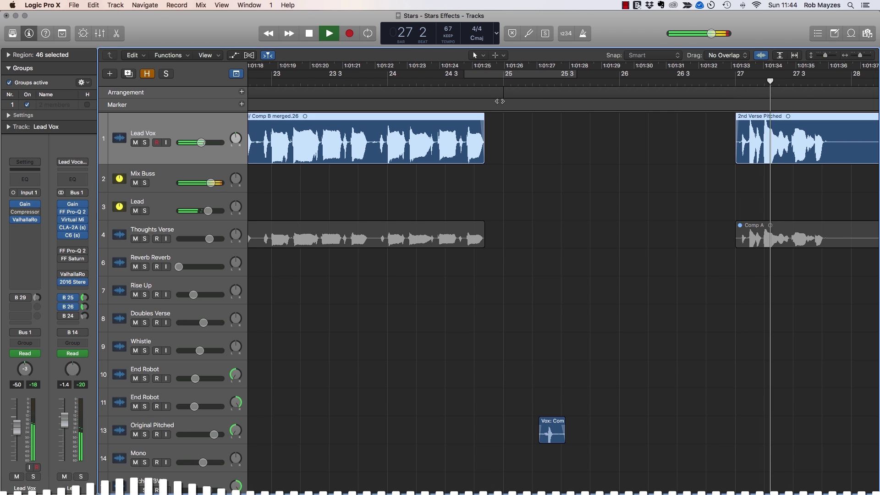
{"action": "key", "text": "space"}
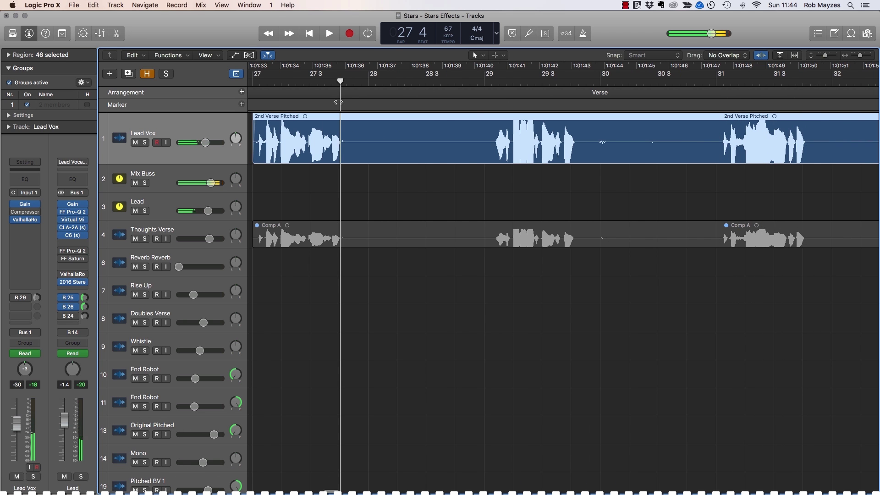
{"action": "scroll", "coordinate": [563, 275], "scroll_direction": "left", "scroll_amount": 8}
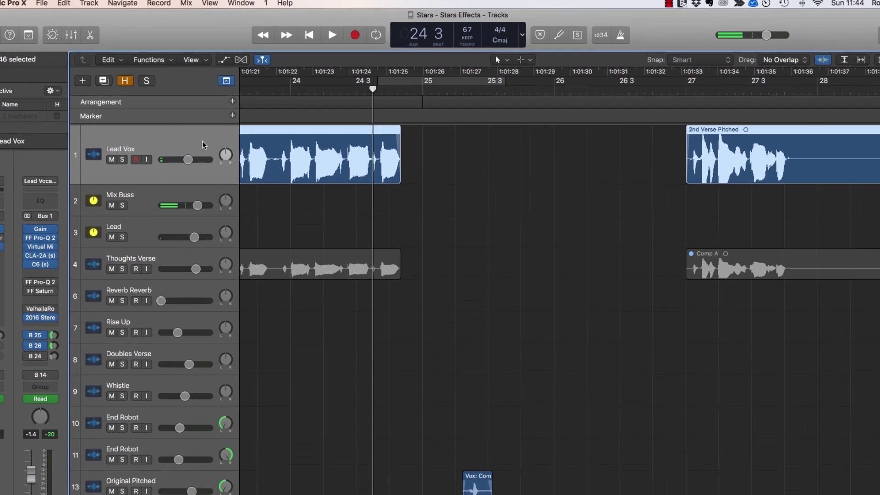
Step: Show Lead Vox's automation and its list of automatable parameters
{"action": "key", "text": "a"}
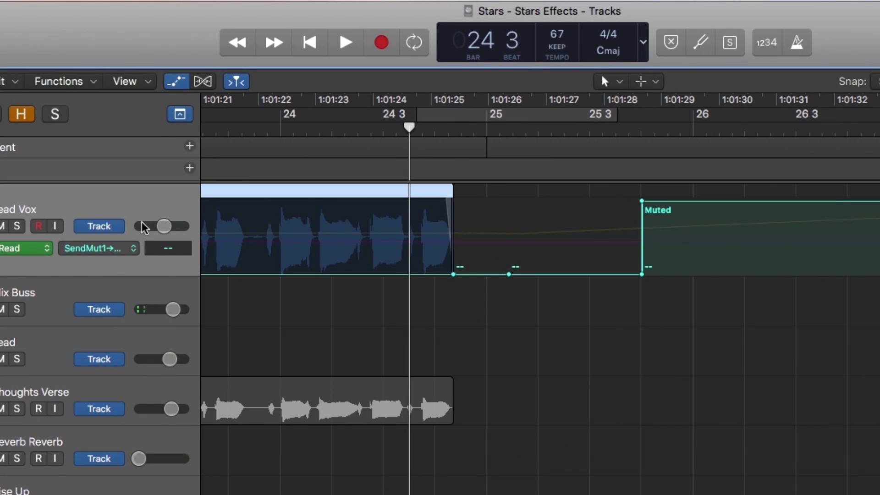
{"action": "left_click", "coordinate": [114, 249]}
{"action": "mouse_move", "coordinate": [156, 183]}
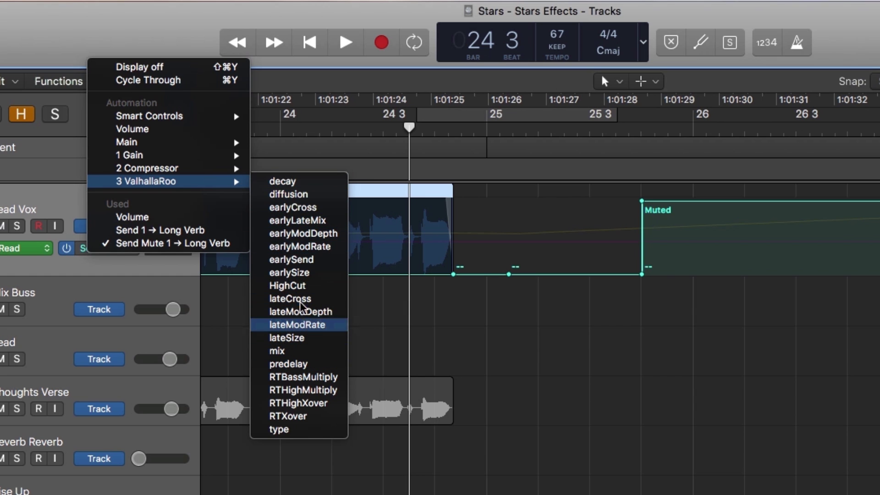
Step: Automate the ValhallaRoom mix to 0 during the phrase and back to 0 at bar 27
{"action": "left_click", "coordinate": [293, 352]}
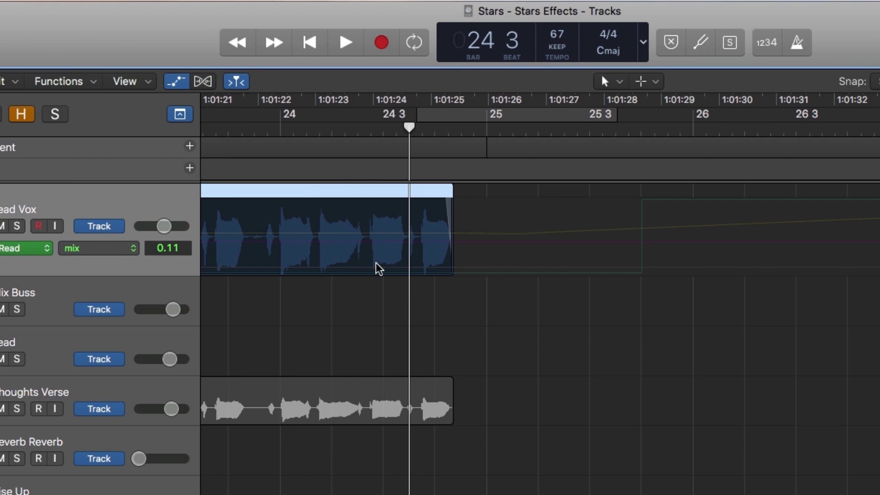
{"action": "left_click", "coordinate": [448, 271]}
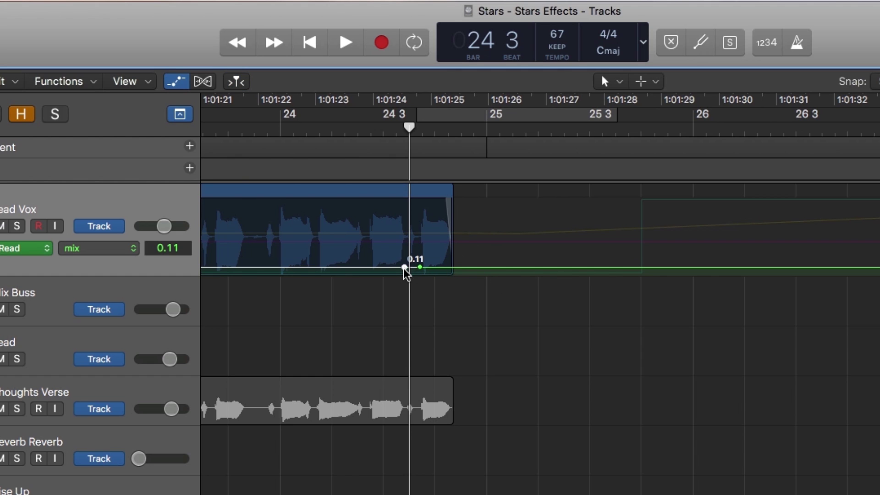
{"action": "left_click_drag", "start_coordinate": [405, 269], "coordinate": [405, 274]}
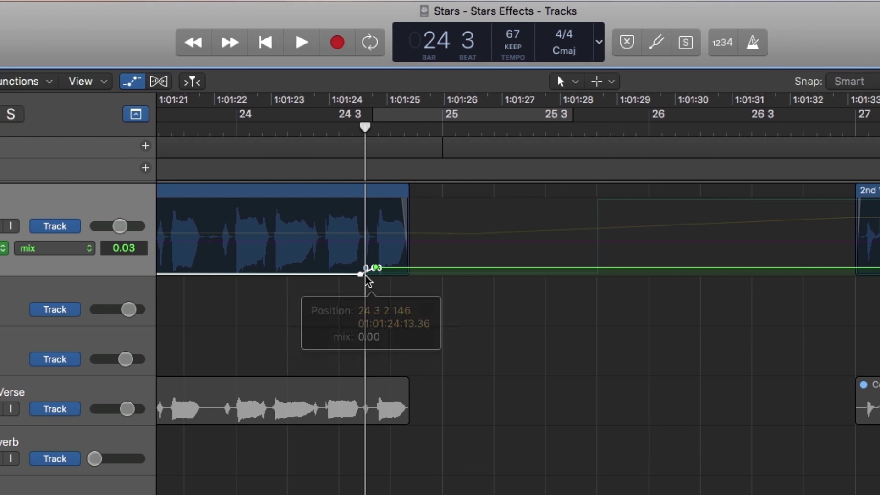
{"action": "left_click", "coordinate": [647, 267]}
{"action": "left_click_drag", "start_coordinate": [661, 268], "coordinate": [661, 274]}
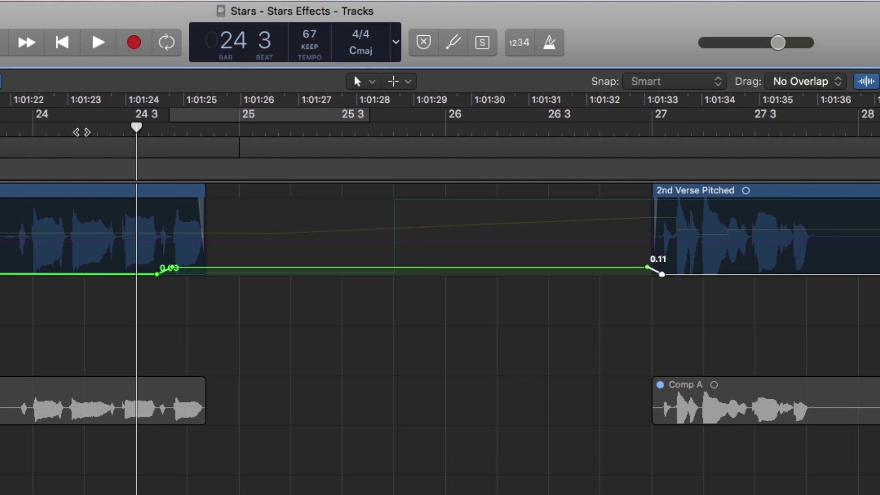
{"action": "key", "text": "comma"}
{"action": "key", "text": "space"}
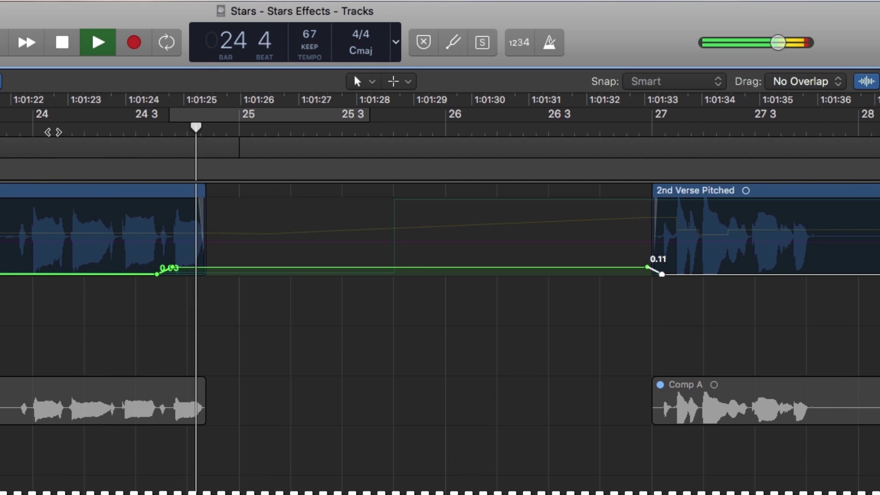
{"action": "key", "text": "space"}
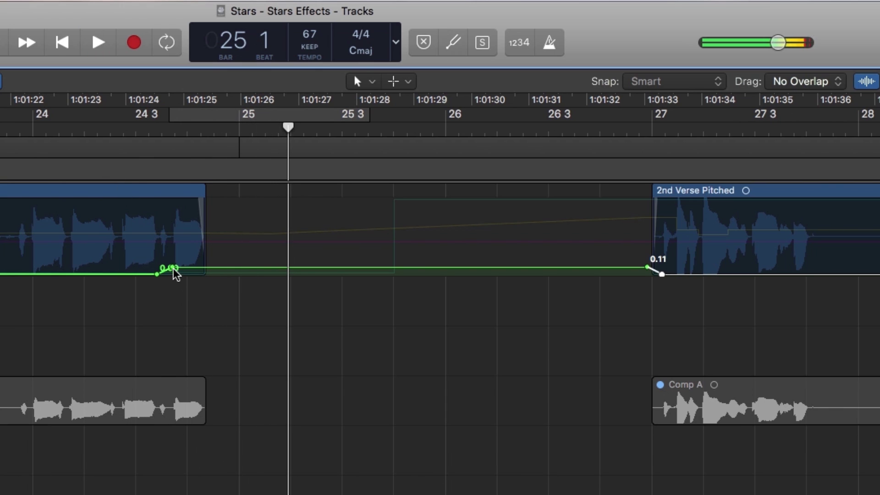
Step: Loop bars 24–26 and refine the mix points, holding 0.08 after the phrase
{"action": "left_click_drag", "start_coordinate": [173, 268], "coordinate": [193, 267]}
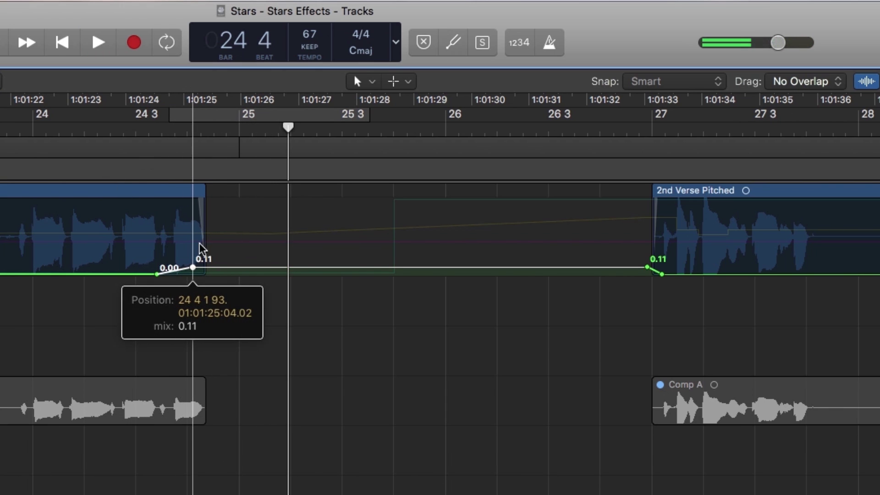
{"action": "left_click_drag", "start_coordinate": [200, 115], "coordinate": [510, 133]}
{"action": "key", "text": "space"}
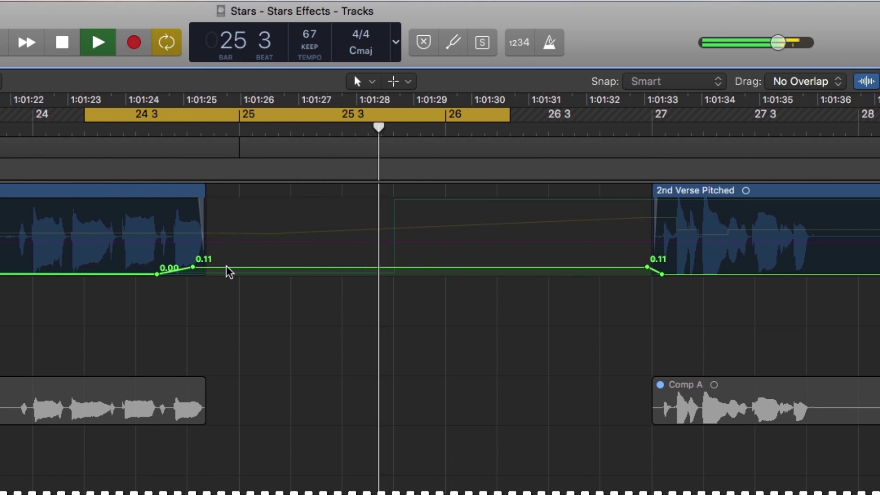
{"action": "left_click_drag", "start_coordinate": [226, 267], "coordinate": [228, 275]}
{"action": "key", "text": "space"}
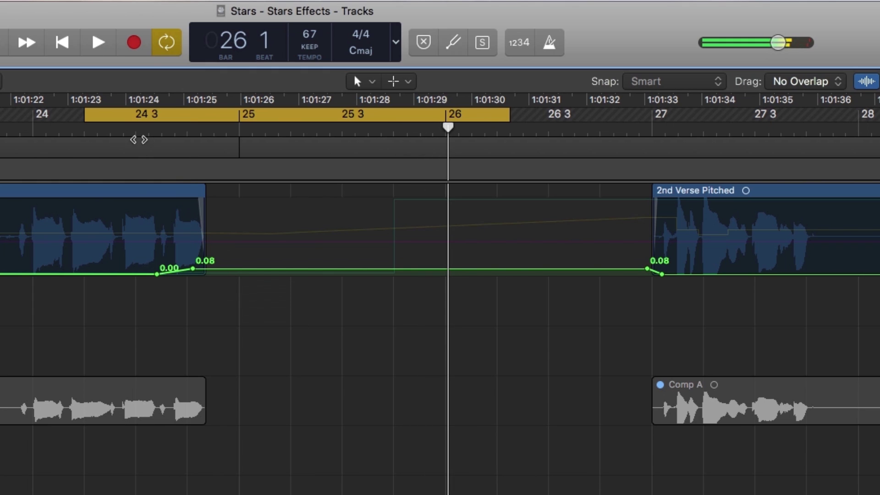
{"action": "key", "text": "space"}
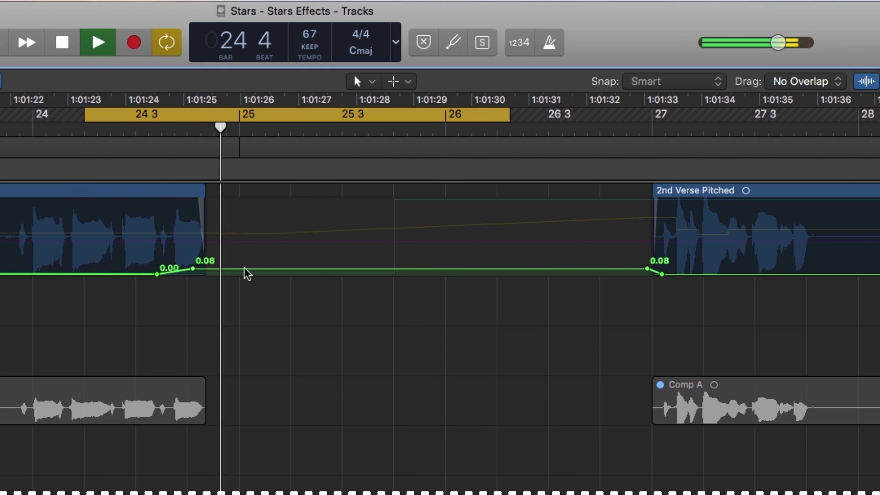
{"action": "left_click_drag", "start_coordinate": [251, 274], "coordinate": [267, 278]}
{"action": "key", "text": "space"}
{"action": "key", "text": "space"}
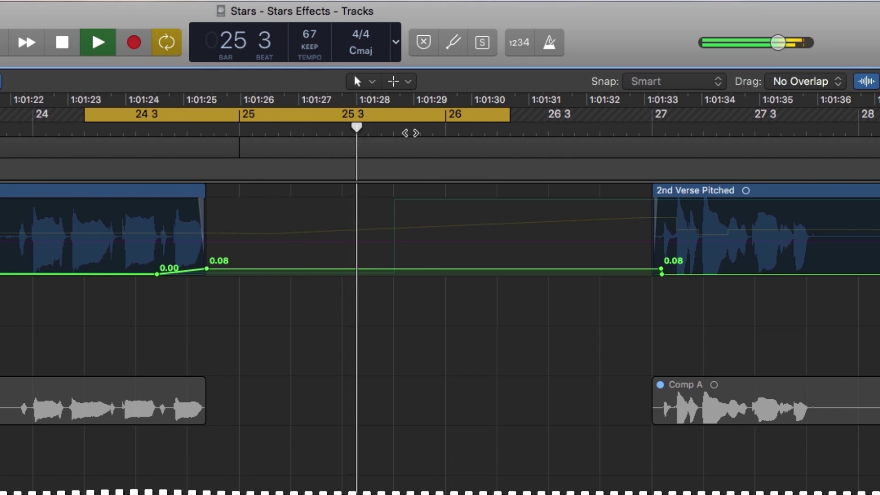
{"action": "left_click", "coordinate": [394, 120]}
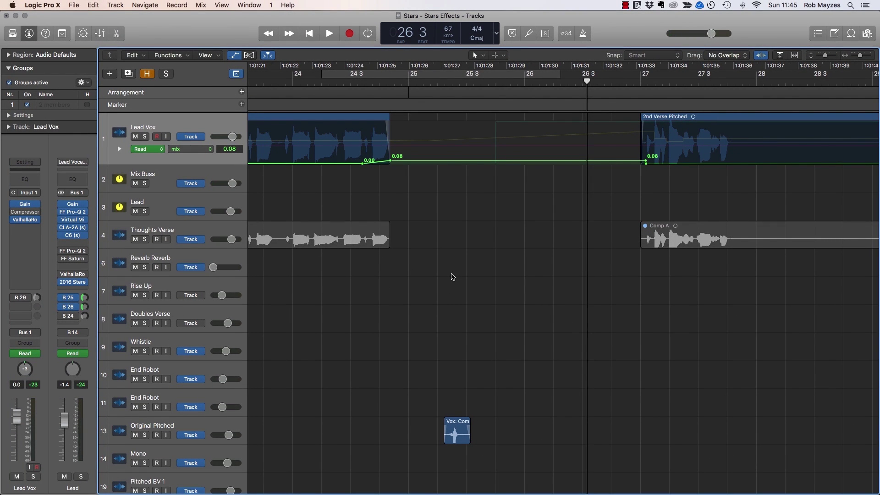
Step: Play the section through and return the playhead to bar 24 beat 3
{"action": "key", "text": "space"}
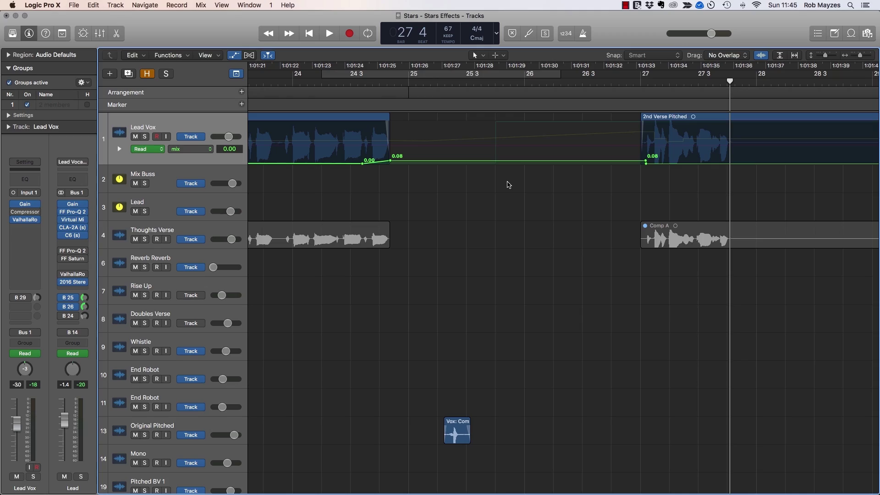
{"action": "left_click", "coordinate": [357, 82]}
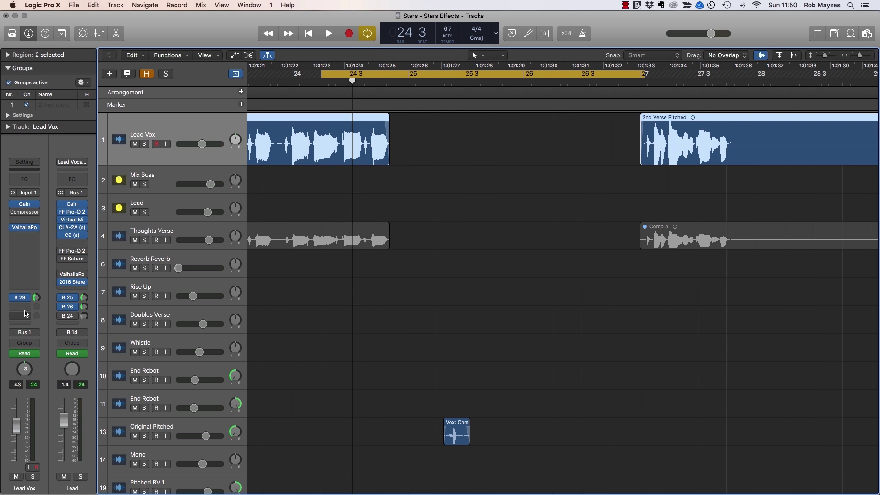
Step: Add a Lead Vox send to Bus 31, creating a new aux channel
{"action": "left_click", "coordinate": [26, 313]}
{"action": "mouse_move", "coordinate": [39, 347]}
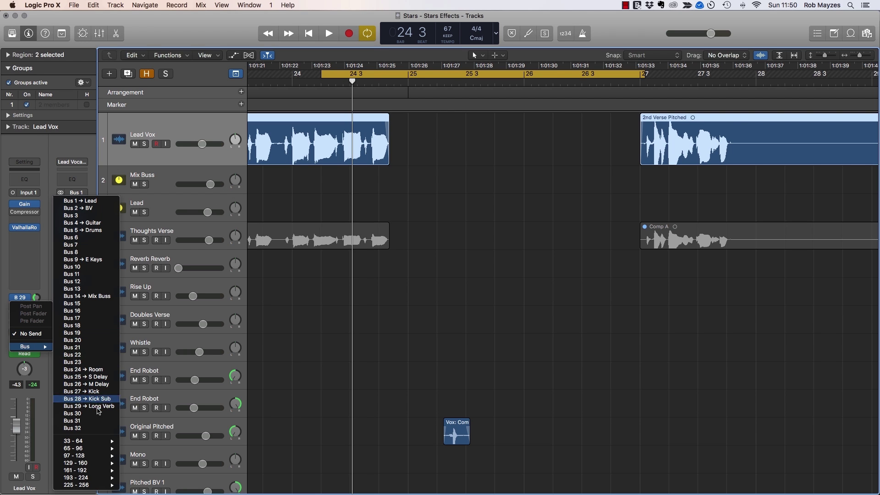
{"action": "left_click", "coordinate": [97, 420]}
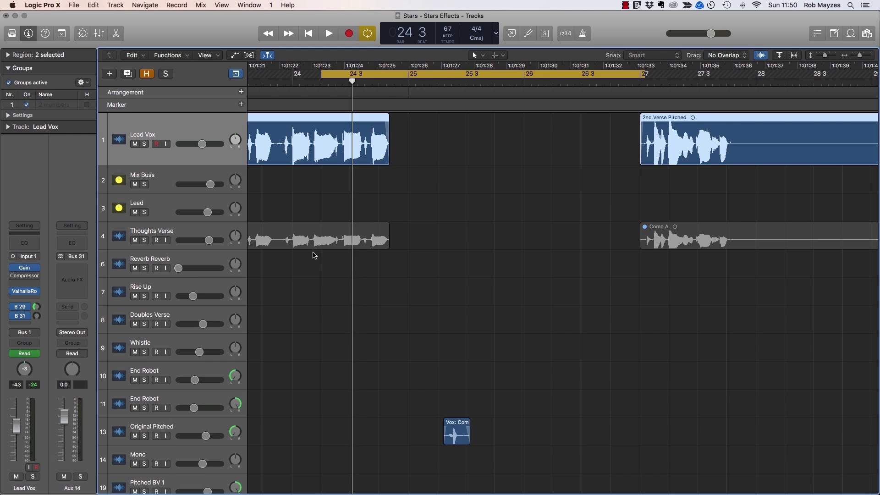
{"action": "key", "text": "x"}
{"action": "scroll", "coordinate": [393, 244], "scroll_direction": "right", "scroll_amount": 10}
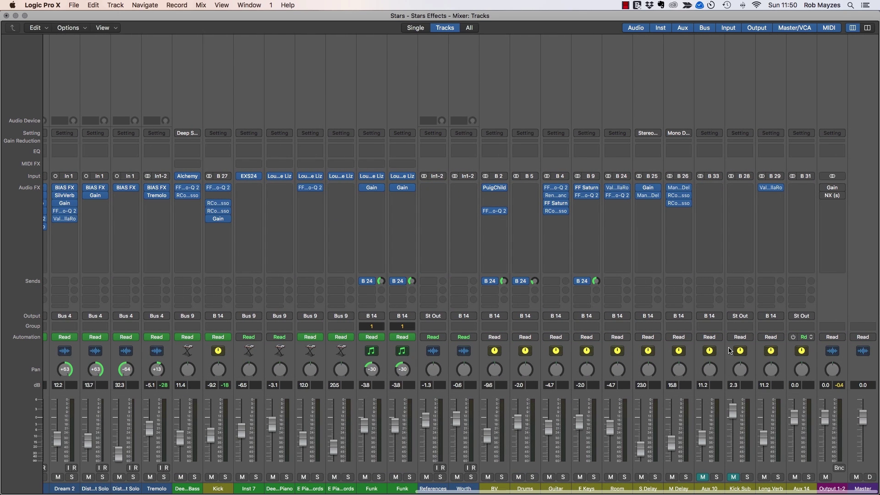
{"action": "scroll", "coordinate": [555, 283], "scroll_direction": "left", "scroll_amount": 2}
{"action": "key", "text": "super+1"}
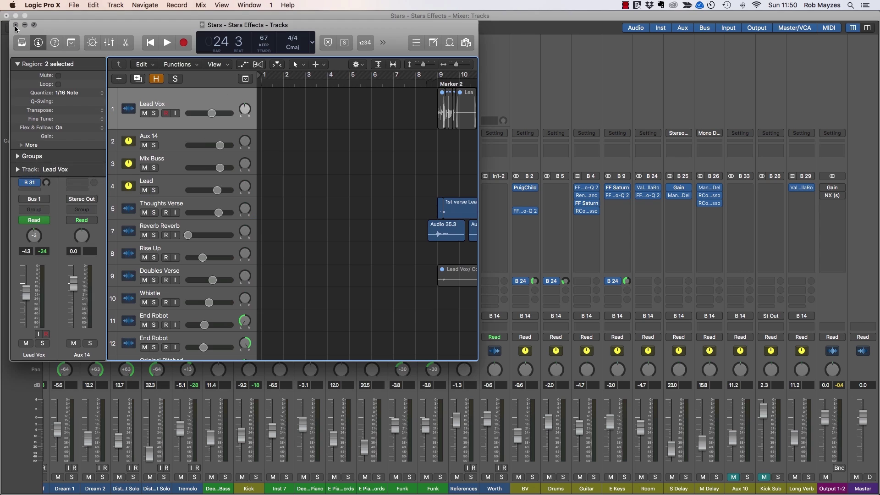
{"action": "key", "text": "super+2"}
{"action": "key", "text": "super+1"}
Step: Rename the new Aux 14 track to 'Sub Verb'
{"action": "left_click", "coordinate": [162, 181]}
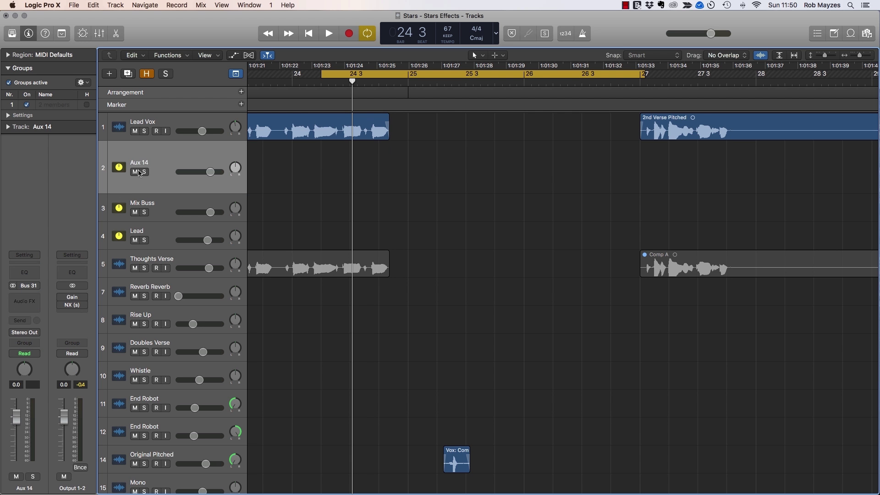
{"action": "type", "text": "Sub Ve"}
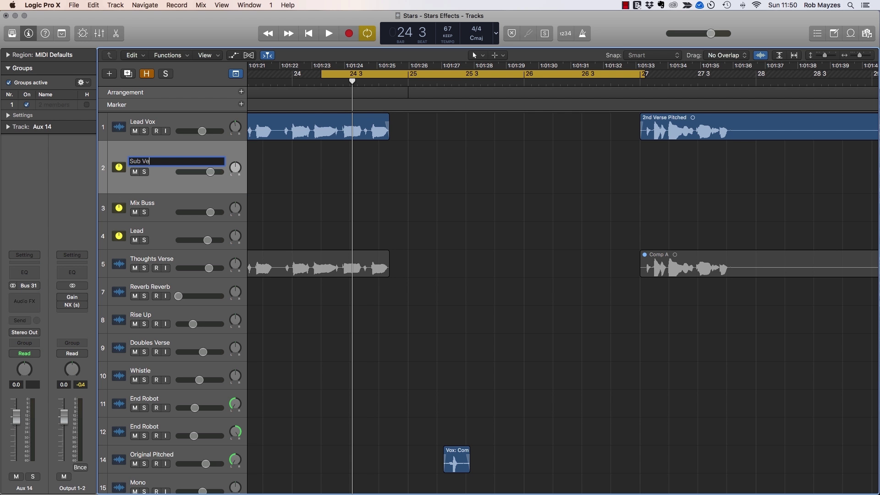
{"action": "type", "text": "rb"}
{"action": "key", "text": "Return"}
{"action": "key", "text": "super+2"}
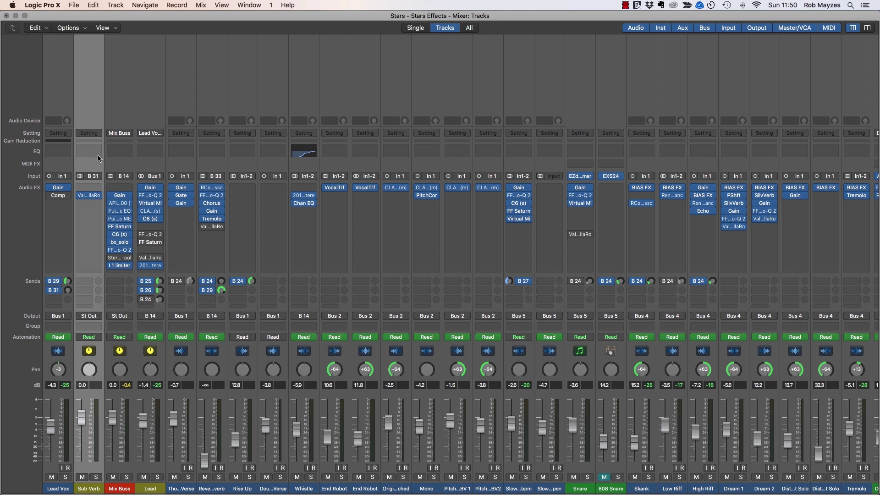
Step: Give Sub Verb's Channel EQ +11.5 dB at 63 Hz, a 48 dB/Oct 45.5 Hz low cut and 320 Hz high cut
{"action": "left_click", "coordinate": [92, 153]}
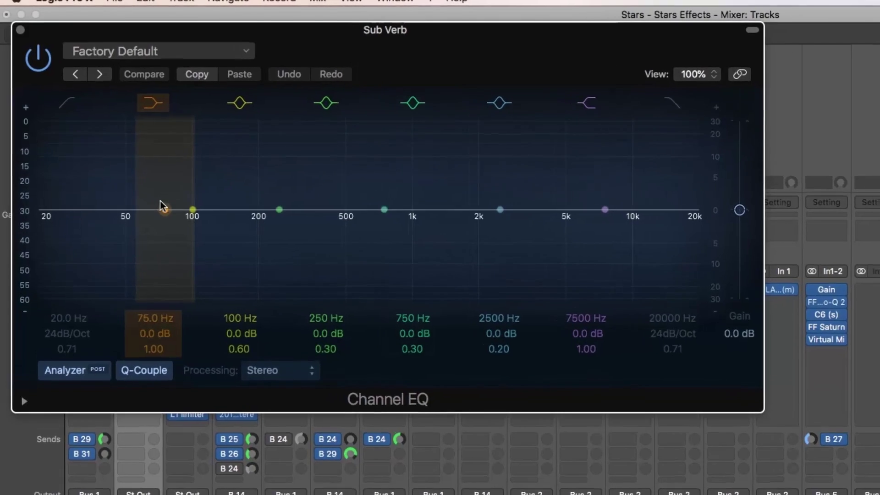
{"action": "left_click_drag", "start_coordinate": [193, 210], "coordinate": [148, 151]}
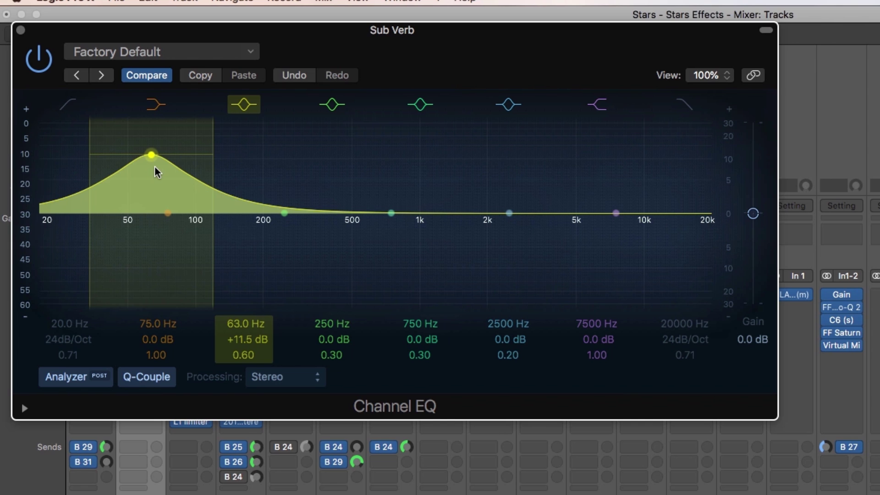
{"action": "left_click", "coordinate": [53, 200]}
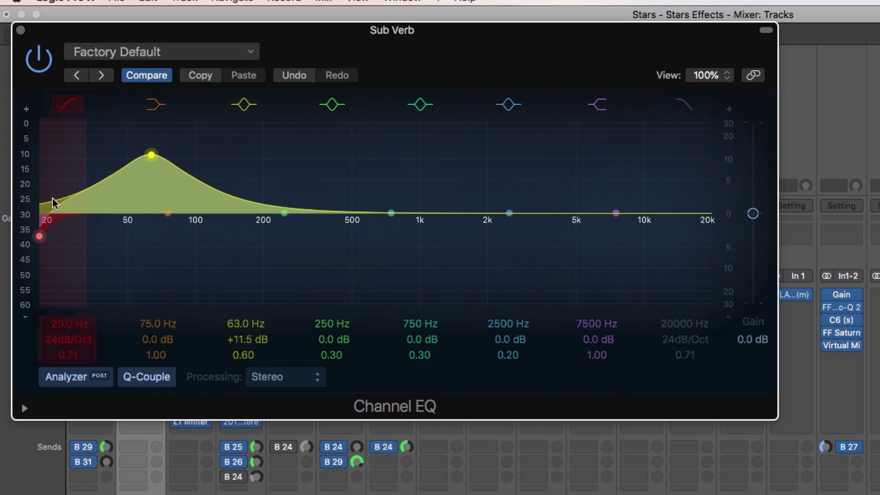
{"action": "left_click_drag", "start_coordinate": [43, 232], "coordinate": [119, 236]}
{"action": "left_click_drag", "start_coordinate": [77, 335], "coordinate": [78, 327]}
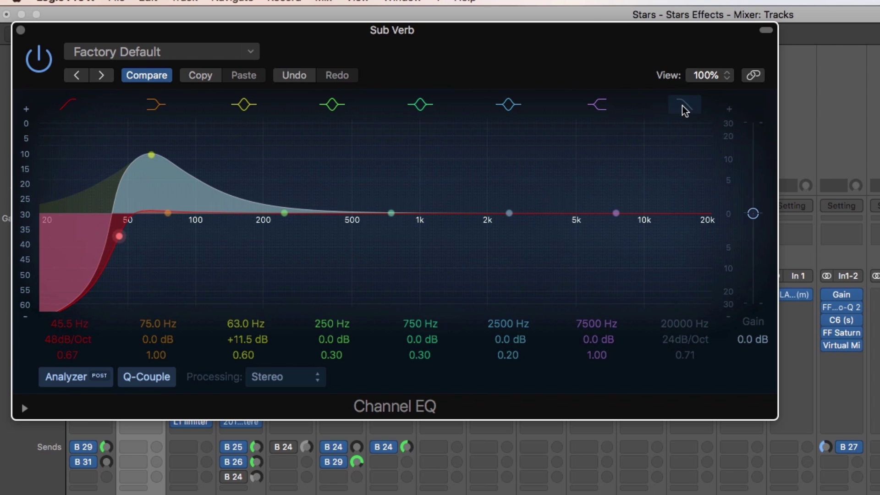
{"action": "left_click_drag", "start_coordinate": [710, 232], "coordinate": [273, 229]}
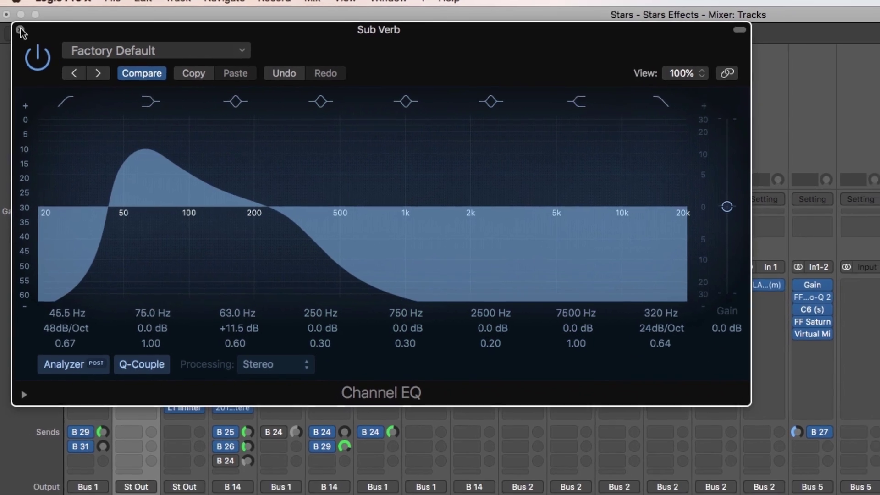
{"action": "key", "text": "super+w"}
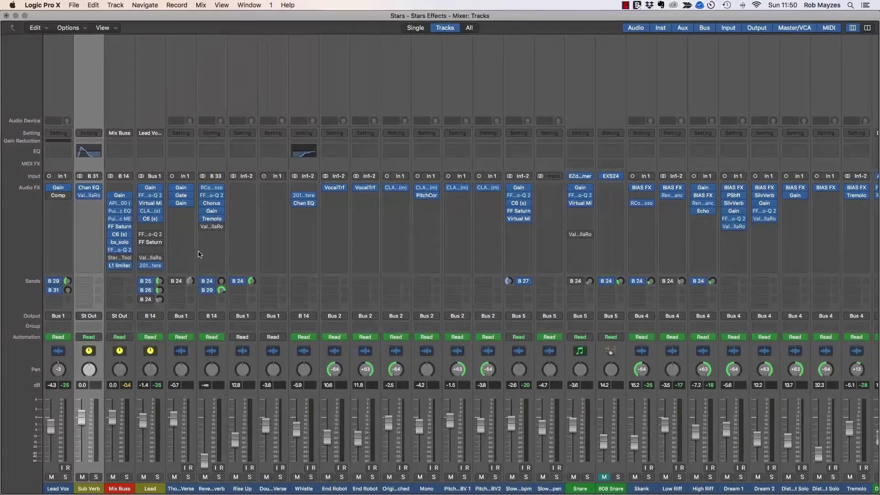
{"action": "key", "text": "super+w"}
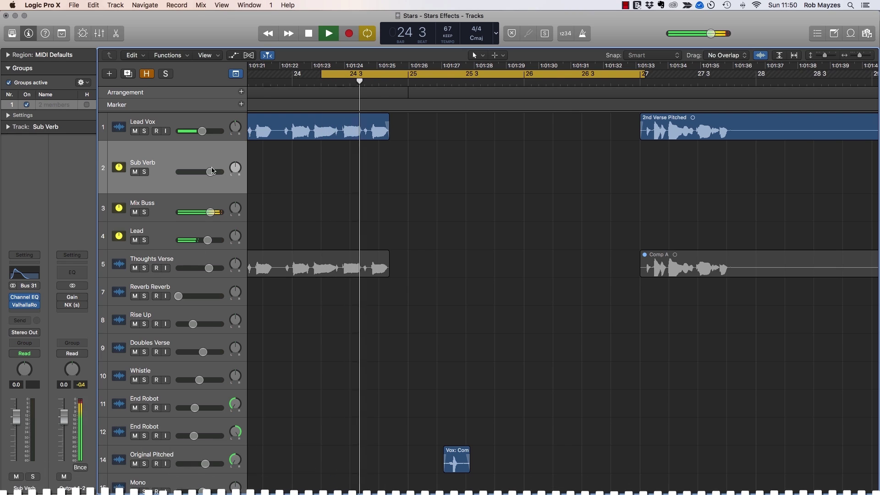
Step: Show Lead Vox's Send Mute 2 → Sub Verb automation lane
{"action": "key", "text": "space"}
{"action": "left_click", "coordinate": [208, 128]}
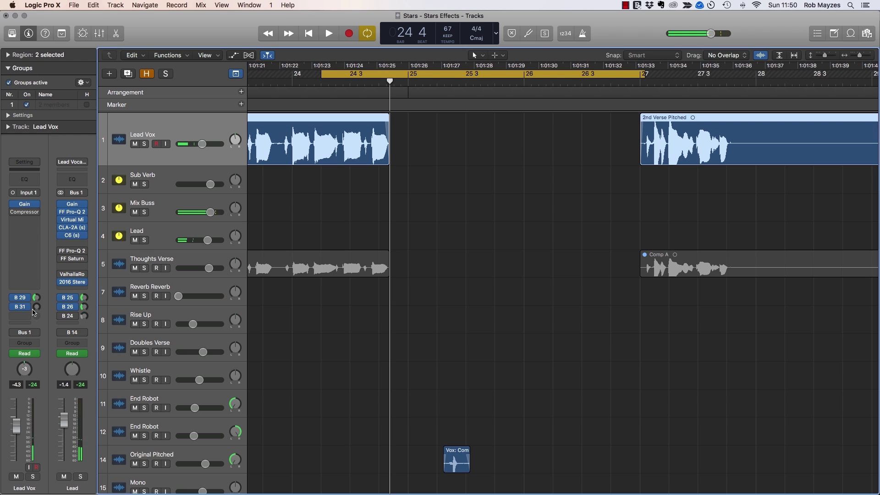
{"action": "key", "text": "a"}
{"action": "left_click", "coordinate": [190, 150]}
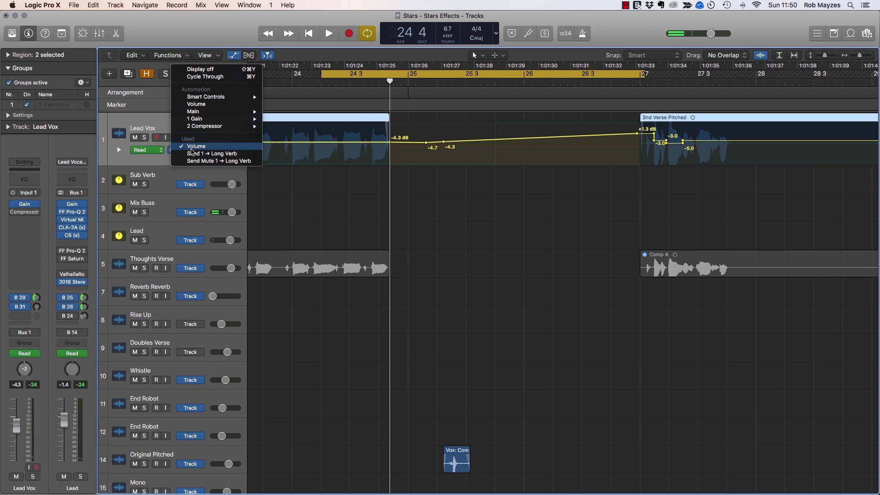
{"action": "mouse_move", "coordinate": [208, 114]}
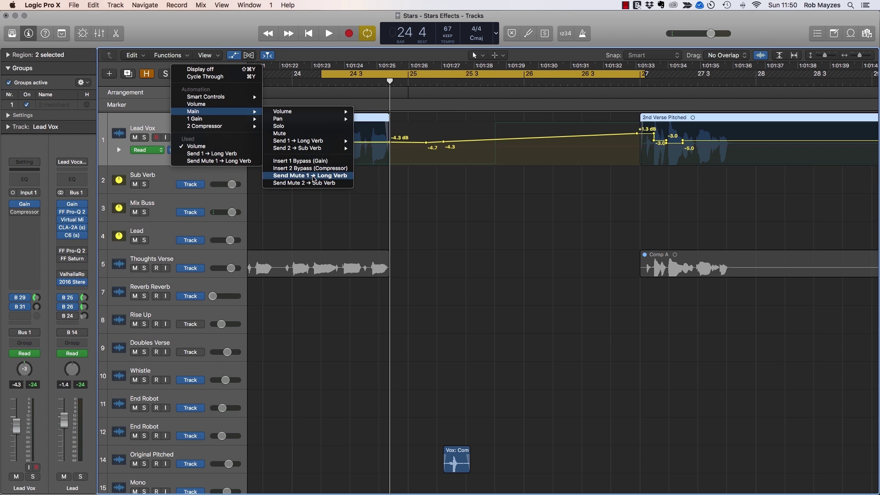
{"action": "left_click", "coordinate": [314, 182]}
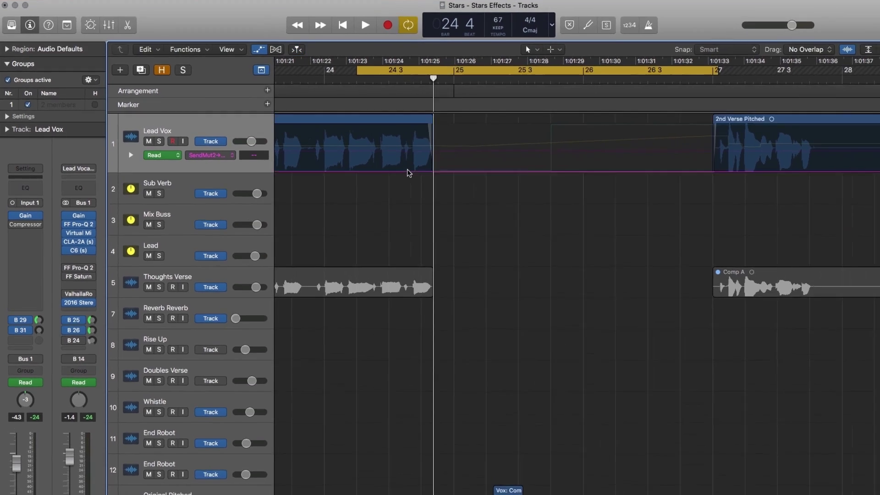
Step: Add a point near the region's end switching the Sub Verb send to Muted, and audition
{"action": "left_click", "coordinate": [471, 182]}
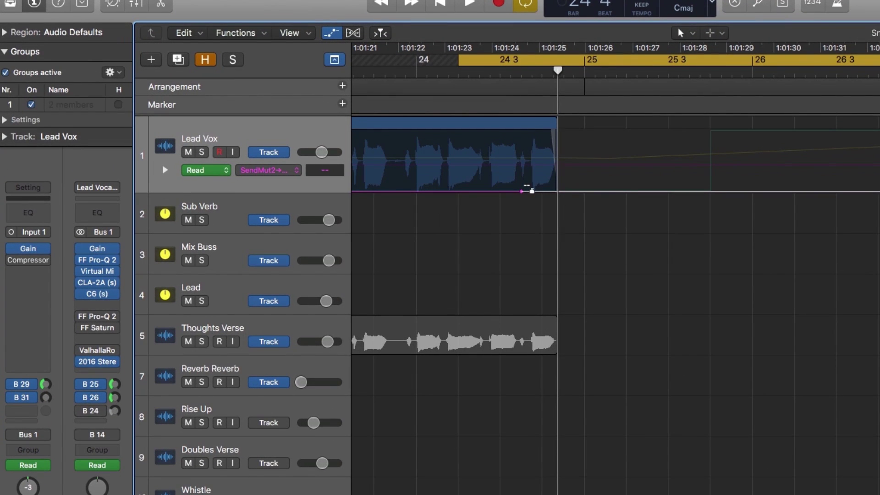
{"action": "left_click_drag", "start_coordinate": [532, 190], "coordinate": [536, 131]}
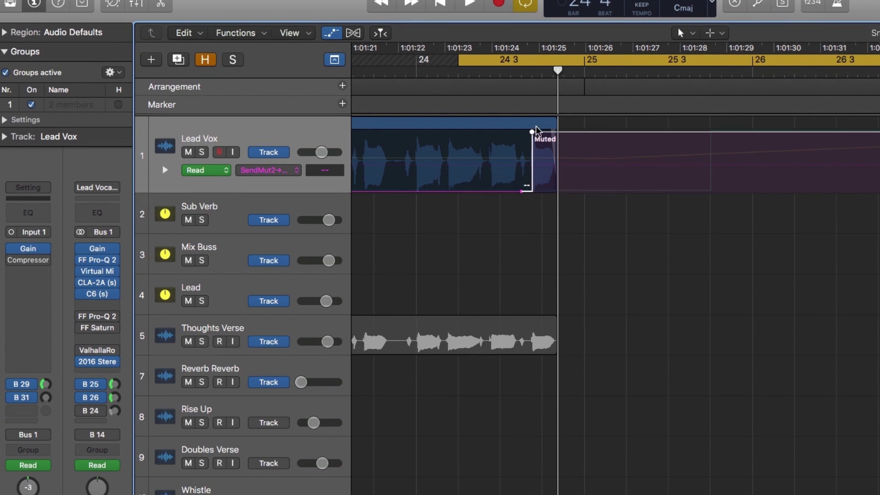
{"action": "left_click", "coordinate": [47, 398]}
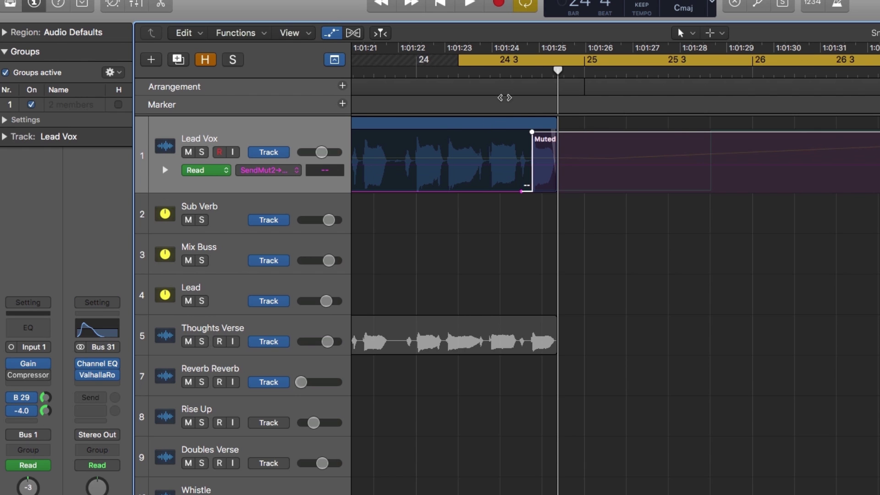
{"action": "key", "text": "space"}
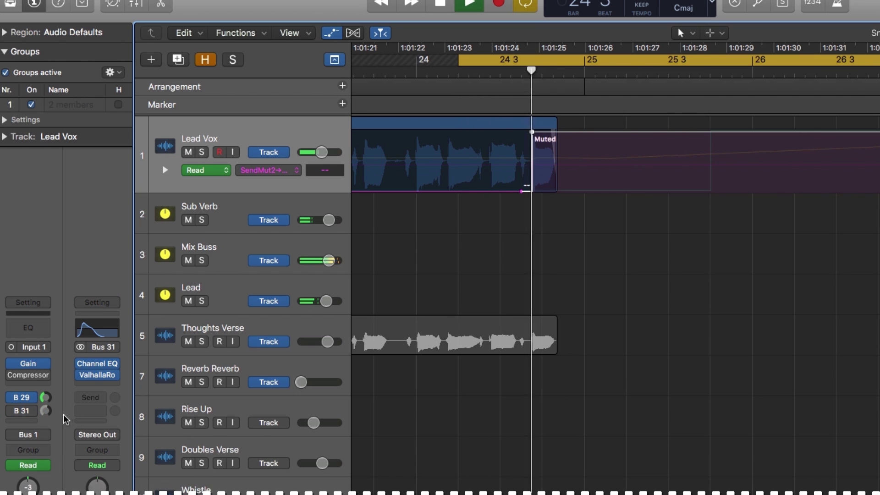
{"action": "key", "text": "space"}
{"action": "left_click_drag", "start_coordinate": [574, 134], "coordinate": [568, 195]}
{"action": "key", "text": "space"}
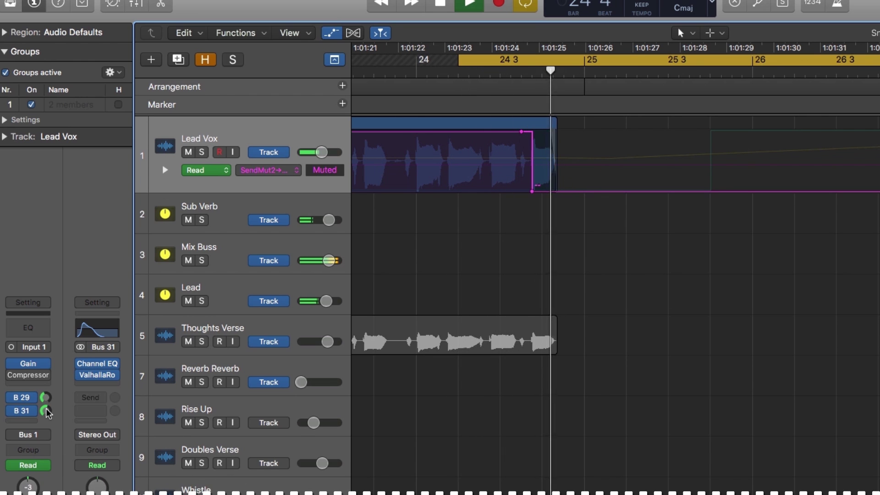
Step: Solo Sub Verb and Lead Vox and move the cycle start to the vocal's end
{"action": "left_click", "coordinate": [232, 212]}
{"action": "key", "text": "space"}
{"action": "key", "text": "s"}
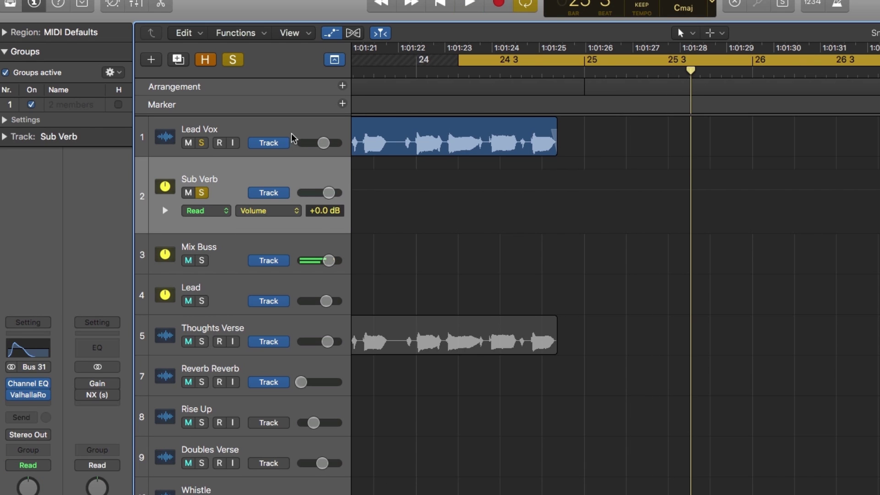
{"action": "left_click", "coordinate": [292, 137]}
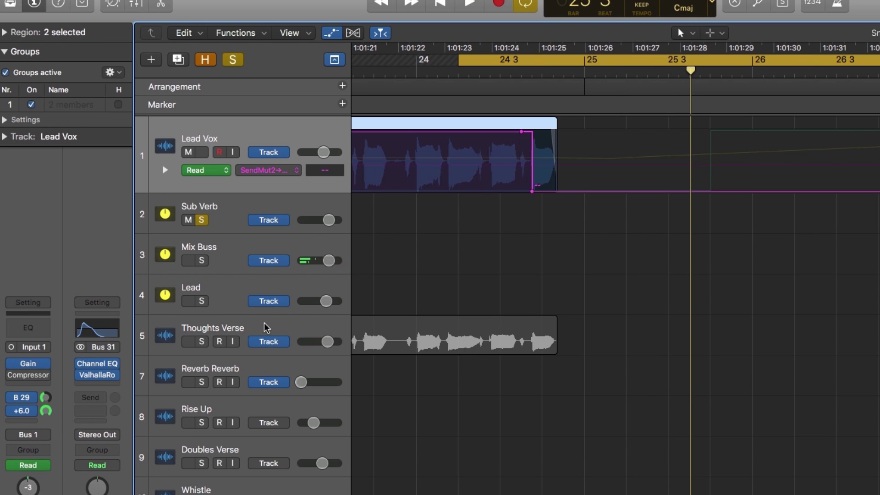
{"action": "left_click", "coordinate": [259, 213]}
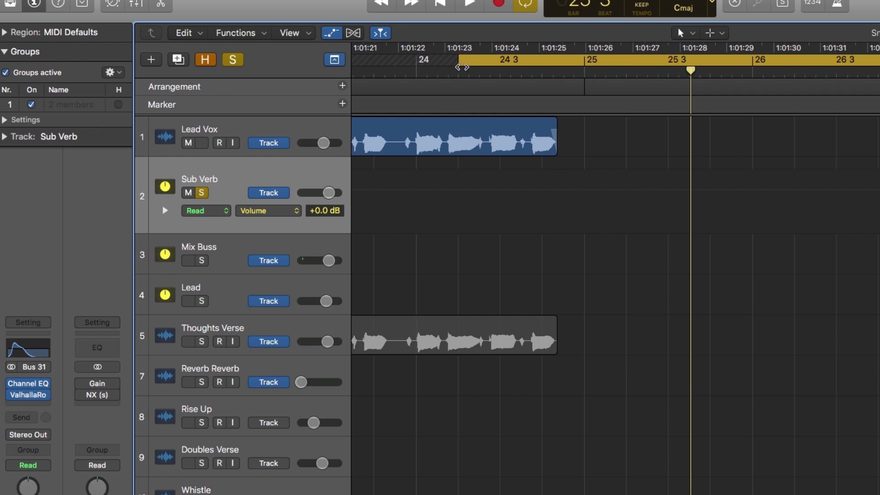
{"action": "left_click", "coordinate": [321, 138]}
{"action": "left_click_drag", "start_coordinate": [458, 62], "coordinate": [535, 71]}
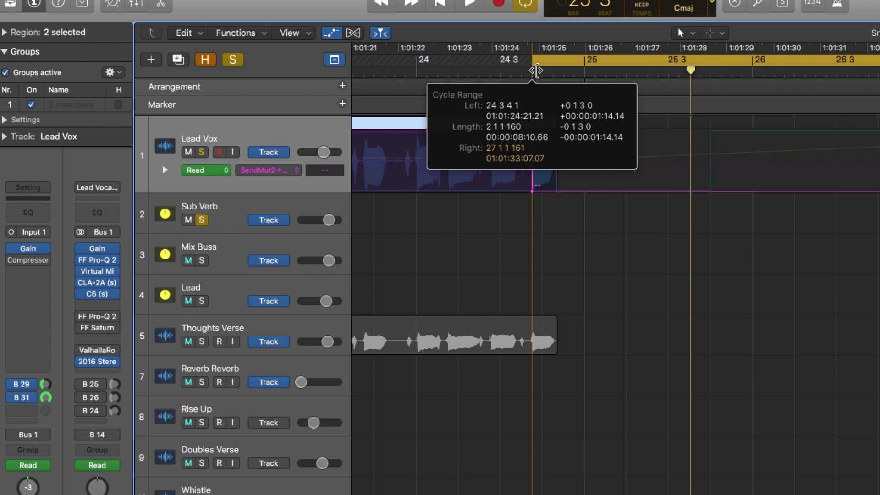
{"action": "left_click", "coordinate": [259, 213]}
Step: Set Sub Verb's ValhallaRoom mix to 100% wet and audition the cycle from earlier in bar 24
{"action": "left_click", "coordinate": [28, 395]}
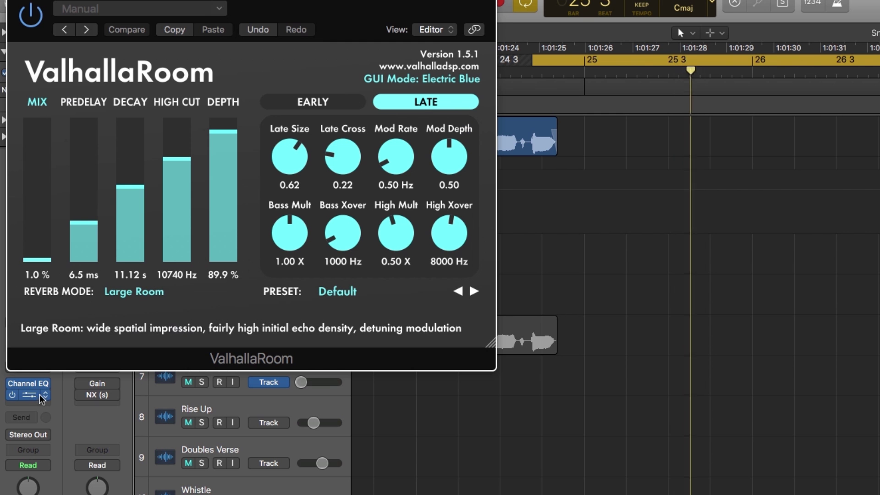
{"action": "left_click_drag", "start_coordinate": [48, 241], "coordinate": [48, 120]}
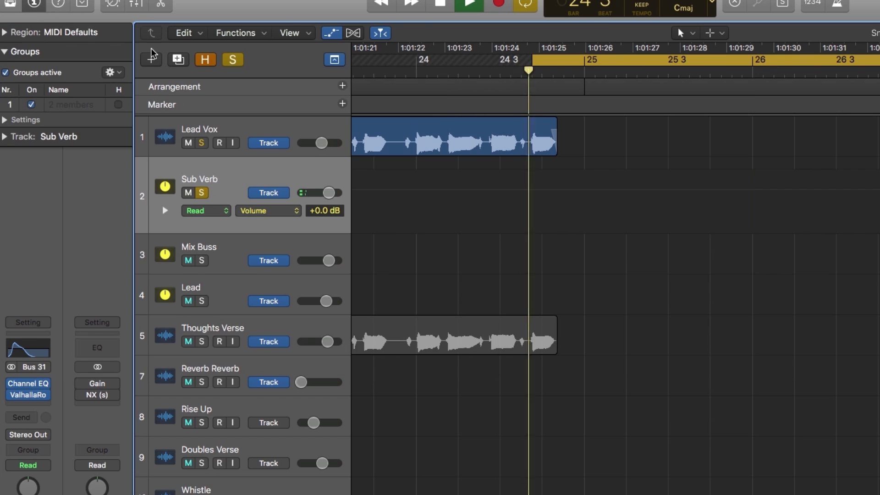
{"action": "key", "text": "super+w"}
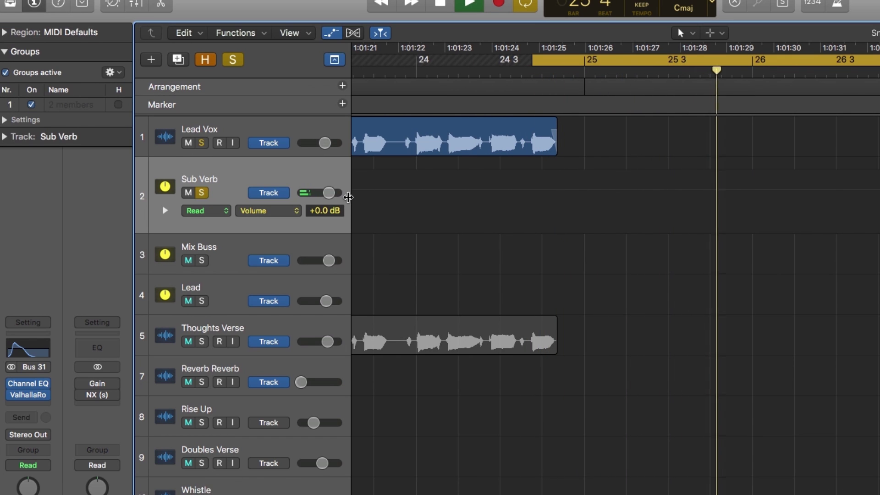
{"action": "key", "text": "space"}
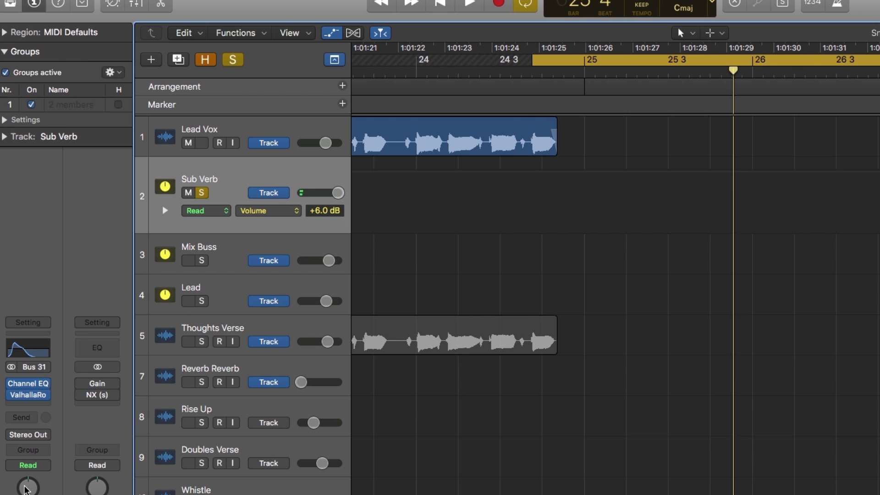
{"action": "key", "text": "space"}
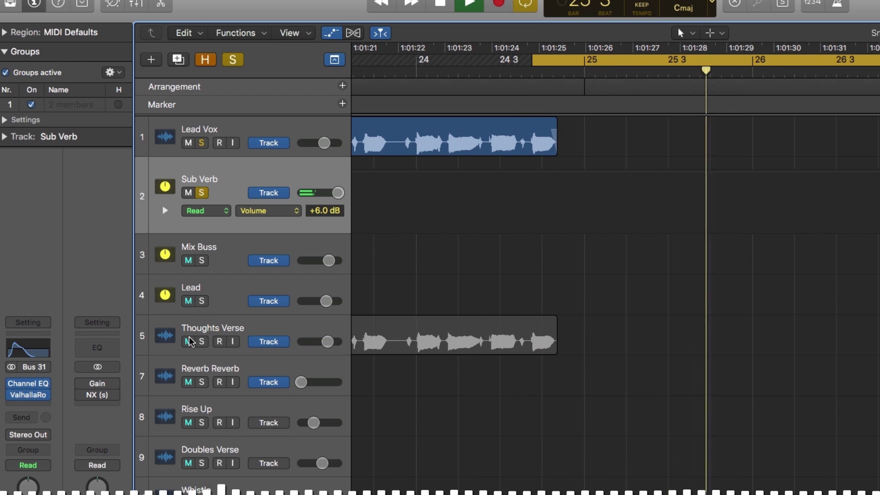
{"action": "key", "text": "space"}
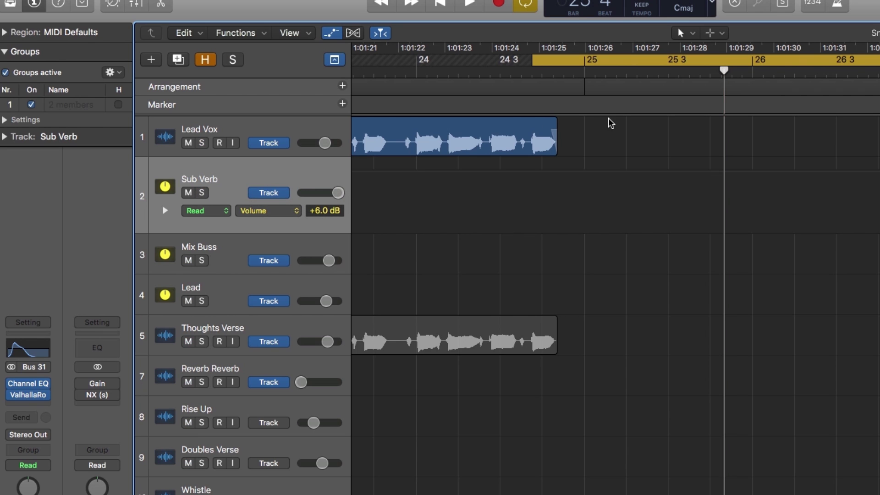
{"action": "left_click_drag", "start_coordinate": [506, 51], "coordinate": [479, 60]}
{"action": "key", "text": "space"}
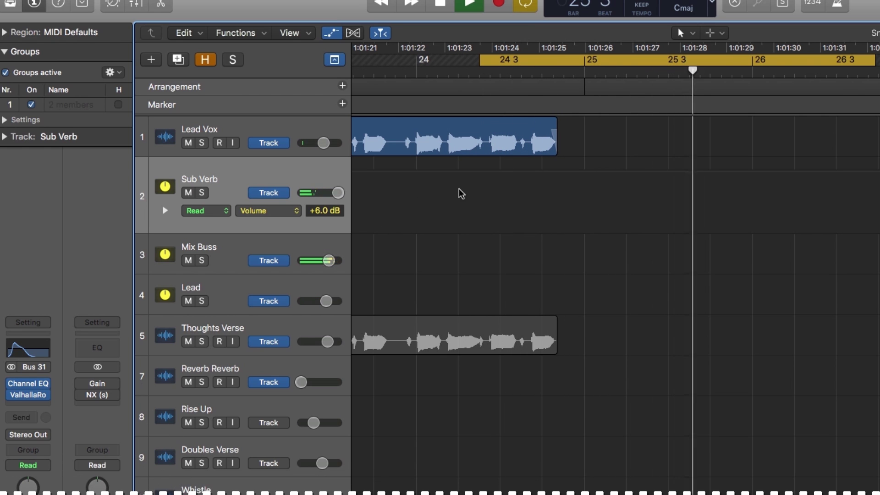
{"action": "key", "text": "space"}
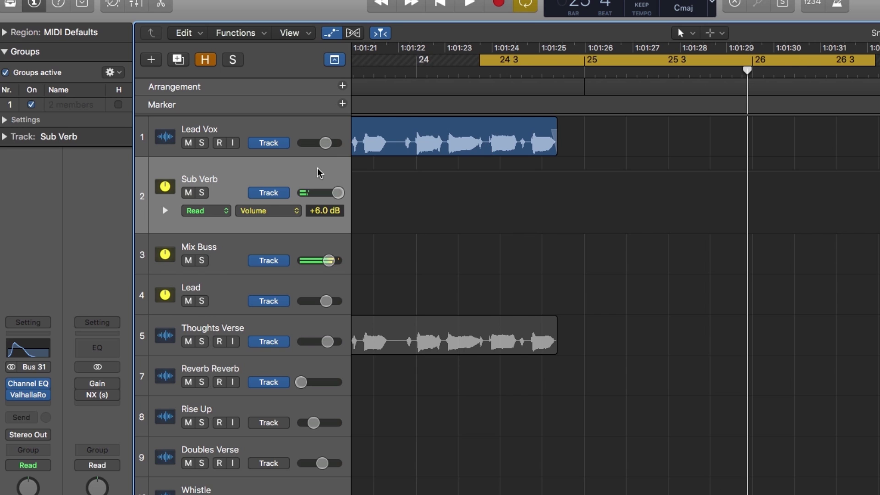
Step: Automate Sub Verb's volume from -∞ dB up to +1.7 dB after the phrase
{"action": "key", "text": "a"}
{"action": "key", "text": "a"}
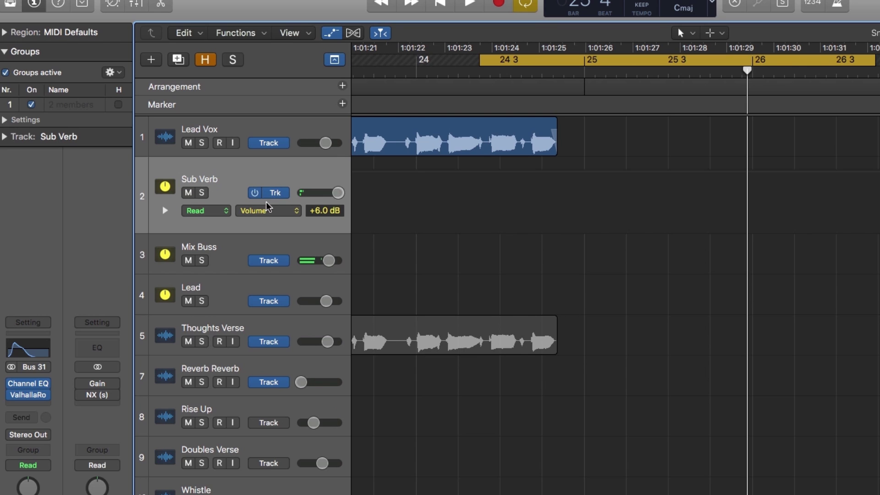
{"action": "left_click", "coordinate": [528, 214]}
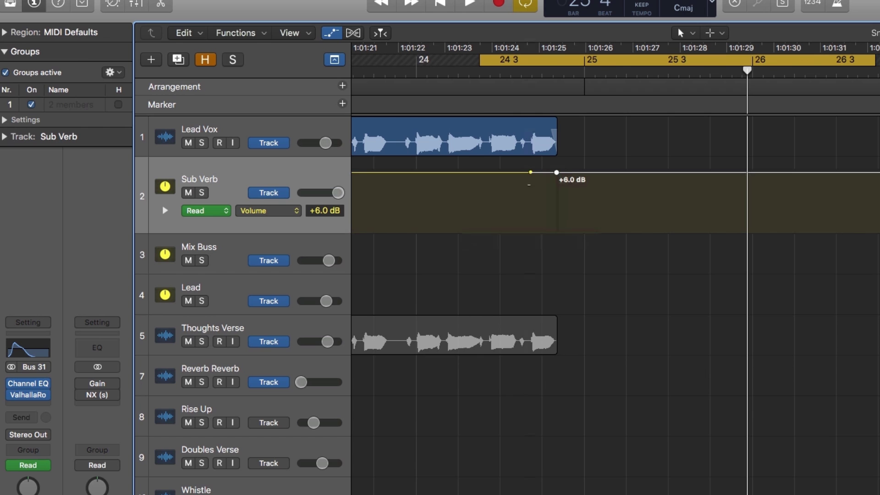
{"action": "left_click_drag", "start_coordinate": [530, 173], "coordinate": [531, 231]}
{"action": "key", "text": "space"}
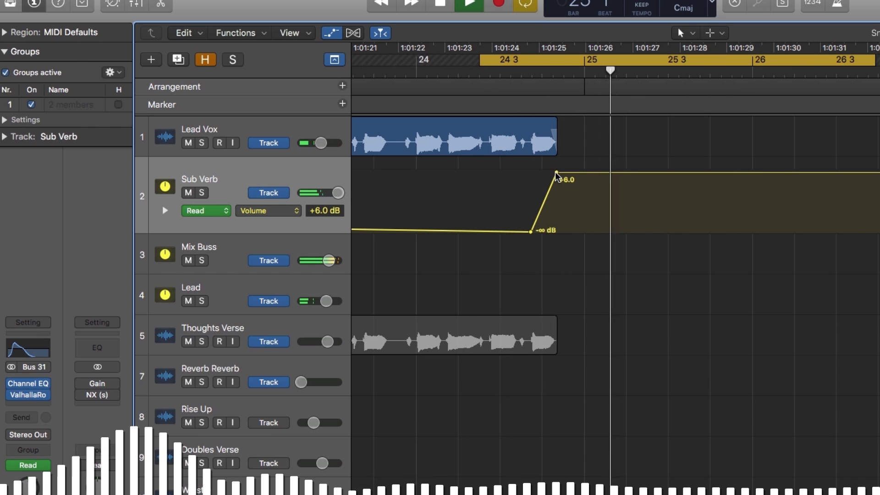
{"action": "left_click_drag", "start_coordinate": [557, 175], "coordinate": [564, 189]}
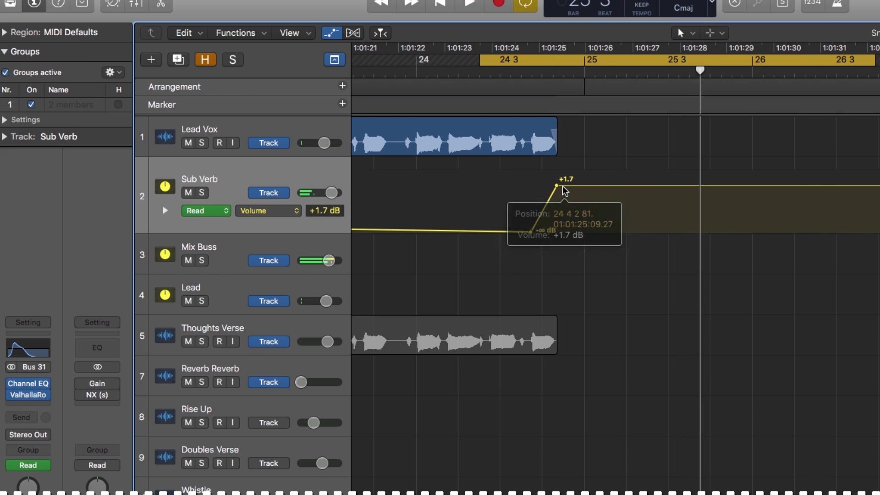
{"action": "key", "text": "space"}
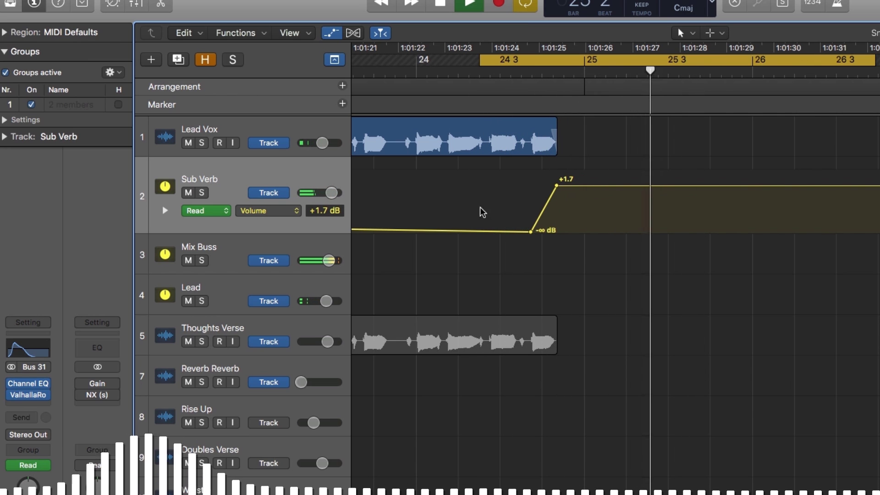
Step: Raise the Sub Verb ValhallaRoom DECAY to about 23 s, close the plug-in and stop playback
{"action": "left_click", "coordinate": [28, 395]}
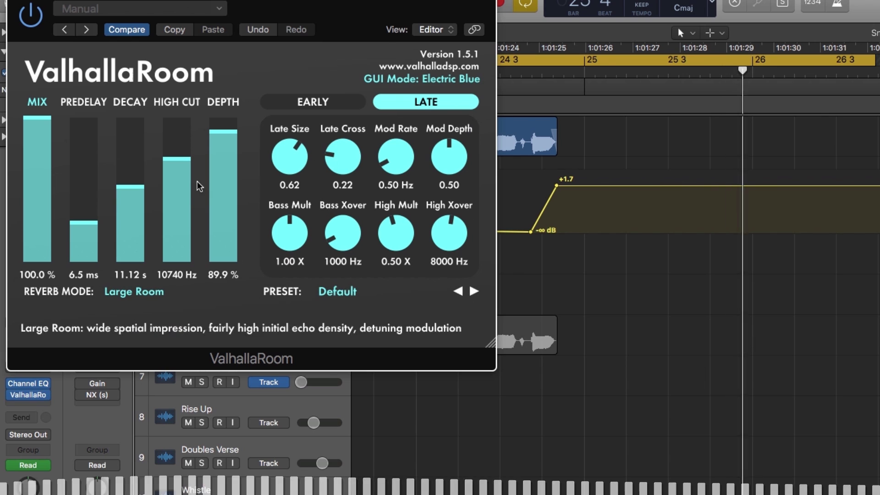
{"action": "left_click_drag", "start_coordinate": [129, 204], "coordinate": [129, 169]}
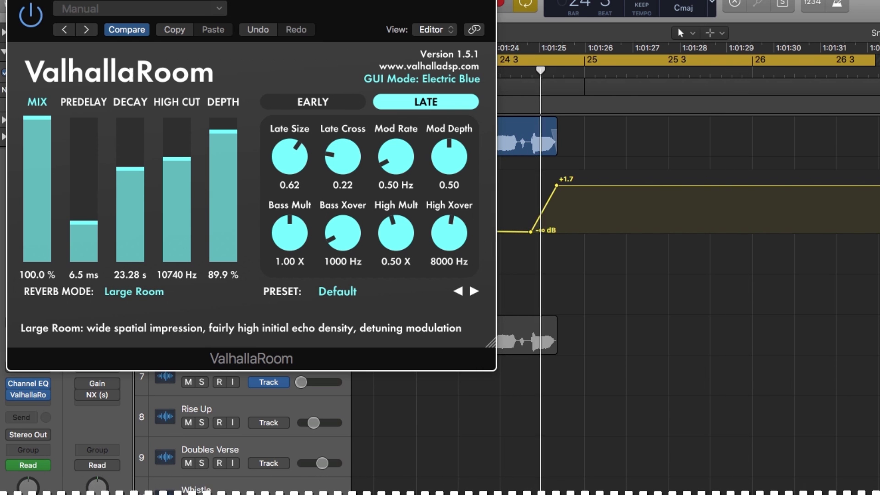
{"action": "key", "text": "super+w"}
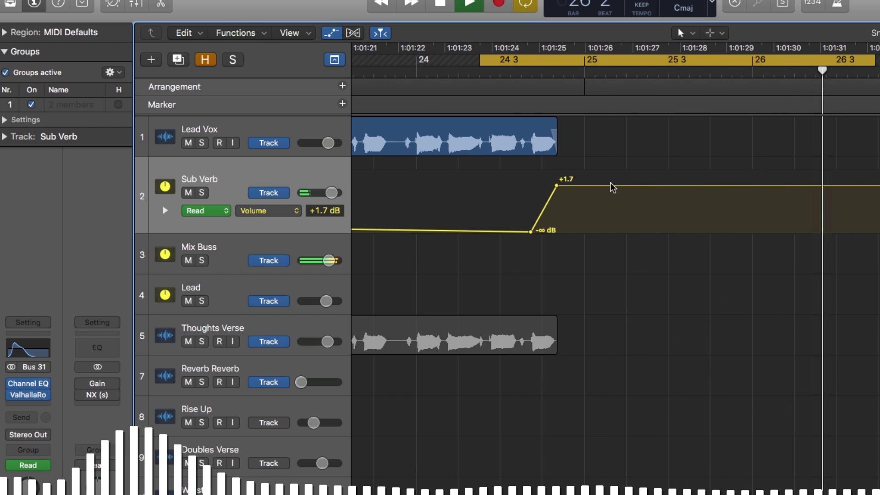
{"action": "key", "text": "space"}
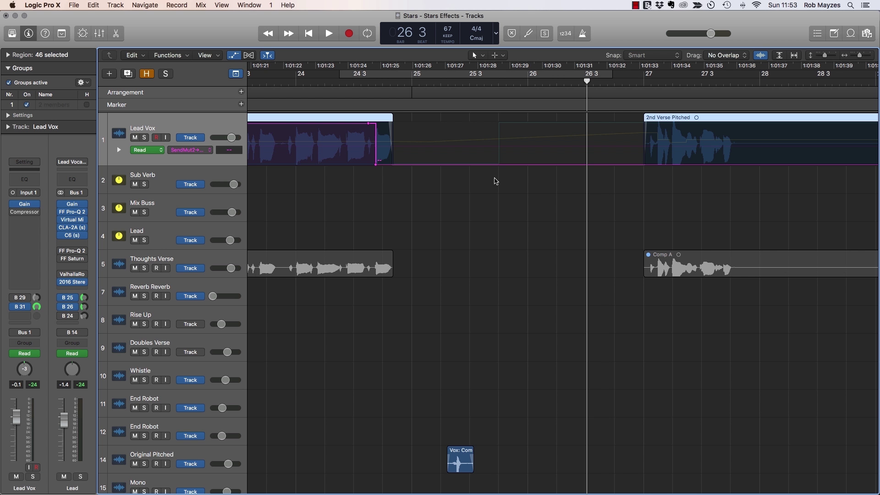
Step: Check the Lead Vox automation parameters, select the Lead track and move the playhead to bar 24 3
{"action": "left_click", "coordinate": [205, 151]}
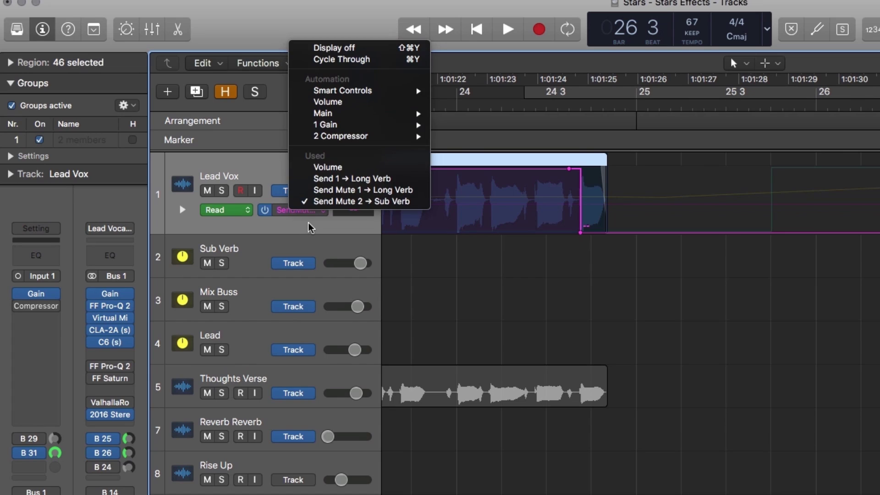
{"action": "left_click", "coordinate": [310, 227]}
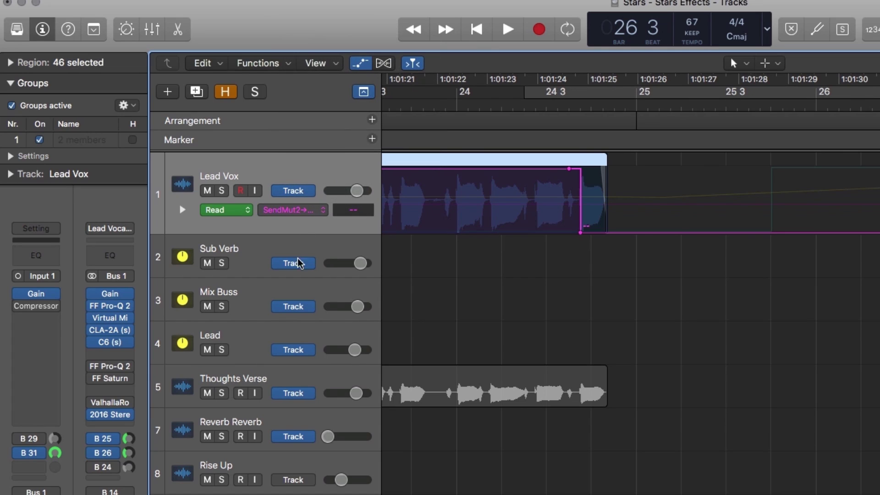
{"action": "left_click", "coordinate": [310, 340]}
{"action": "key", "text": "a"}
{"action": "left_click", "coordinate": [580, 107]}
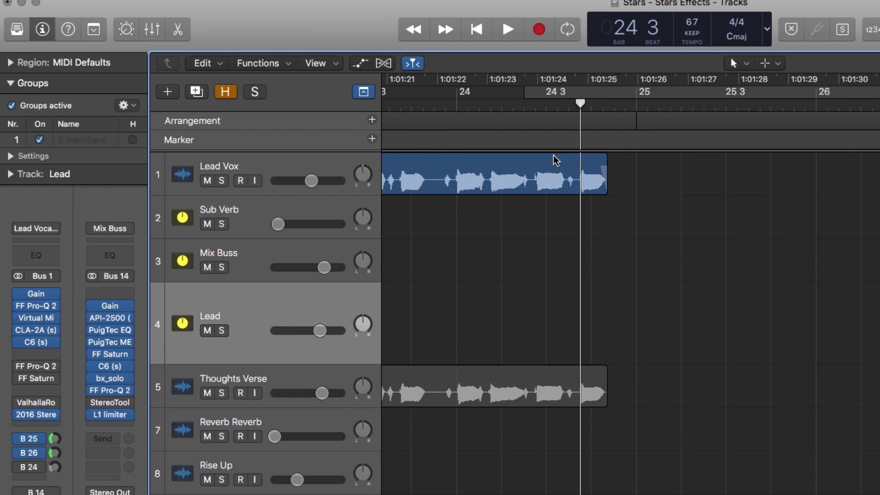
Step: Show the Lead Vox Volume automation curve, select the Lead tracks and open the full Mixer
{"action": "left_click", "coordinate": [334, 171]}
{"action": "key", "text": "a"}
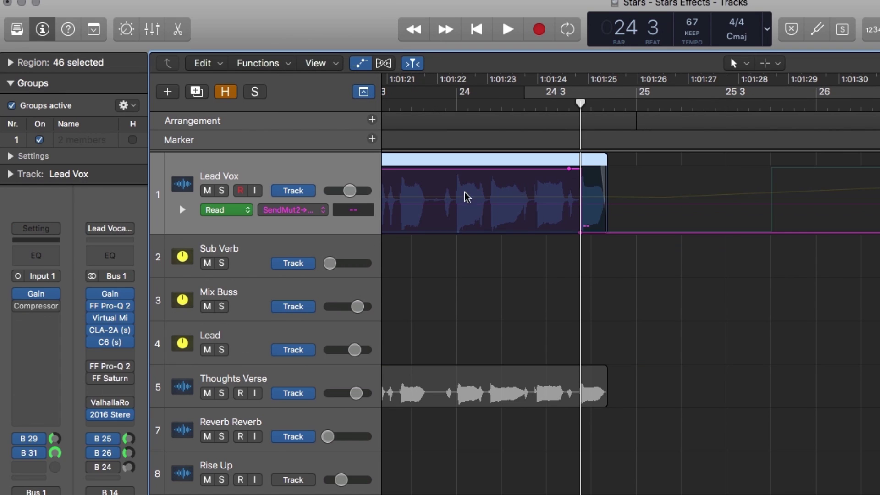
{"action": "left_click", "coordinate": [294, 209]}
{"action": "left_click", "coordinate": [320, 103]}
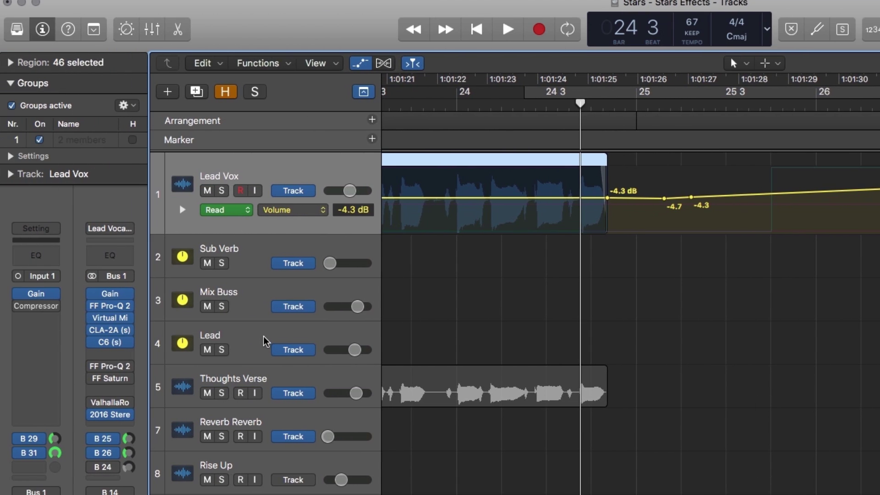
{"action": "left_click", "coordinate": [265, 339]}
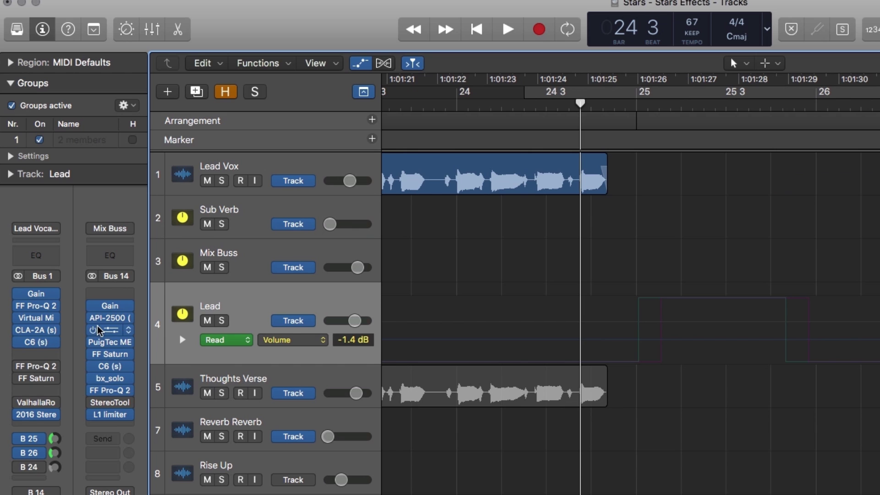
{"action": "left_click", "coordinate": [276, 178]}
{"action": "key", "text": "super+2"}
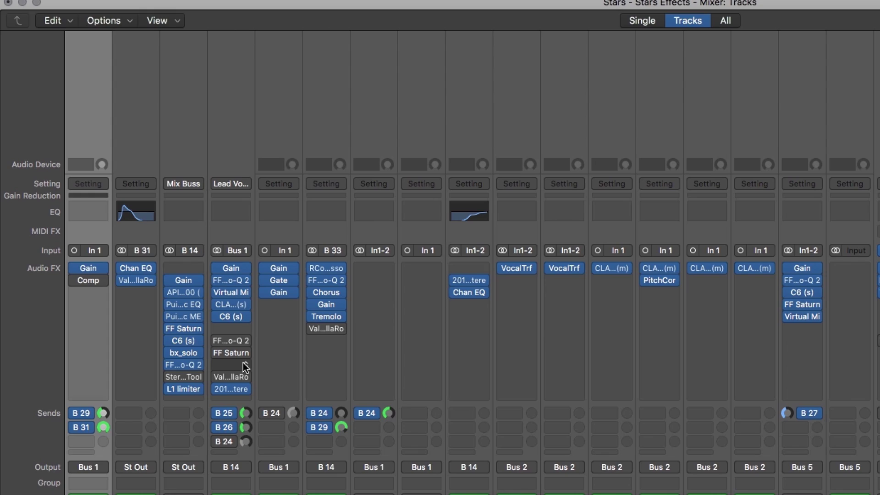
Step: Select the M Delay strip at the Mixer's right end and open its MannyM Delay insert
{"action": "left_click", "coordinate": [249, 452]}
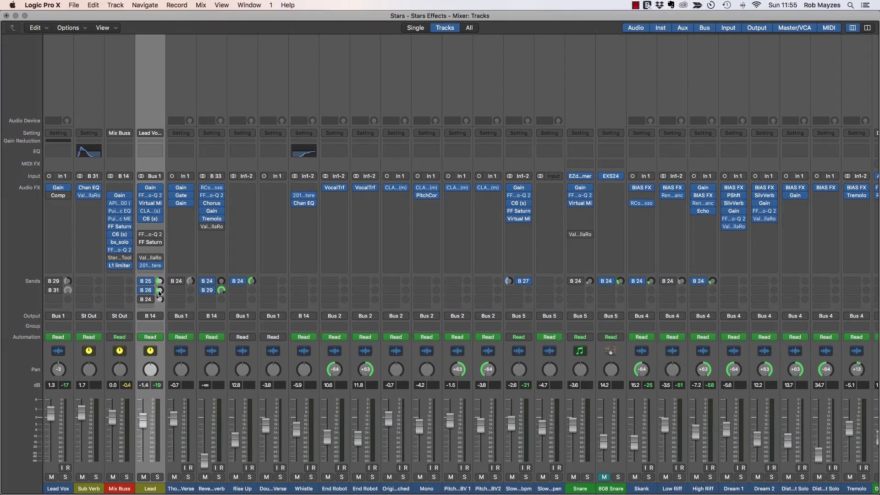
{"action": "scroll", "coordinate": [257, 294], "scroll_direction": "right", "scroll_amount": 15}
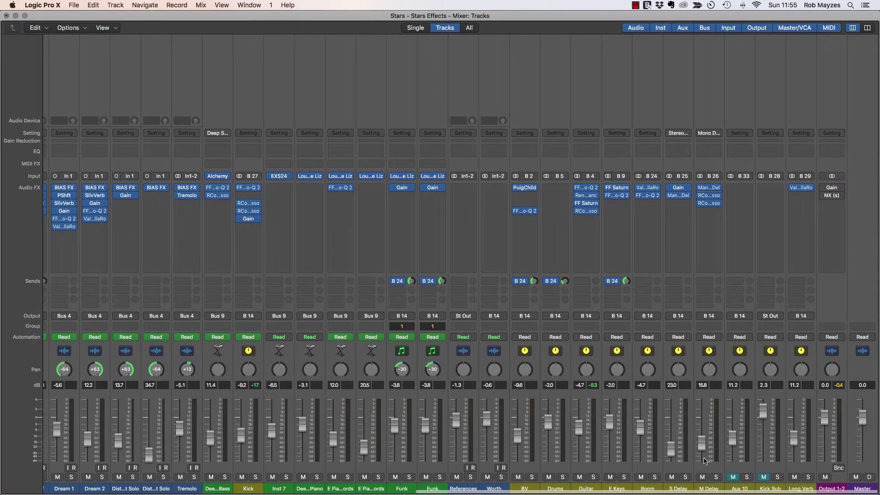
{"action": "left_click", "coordinate": [708, 471]}
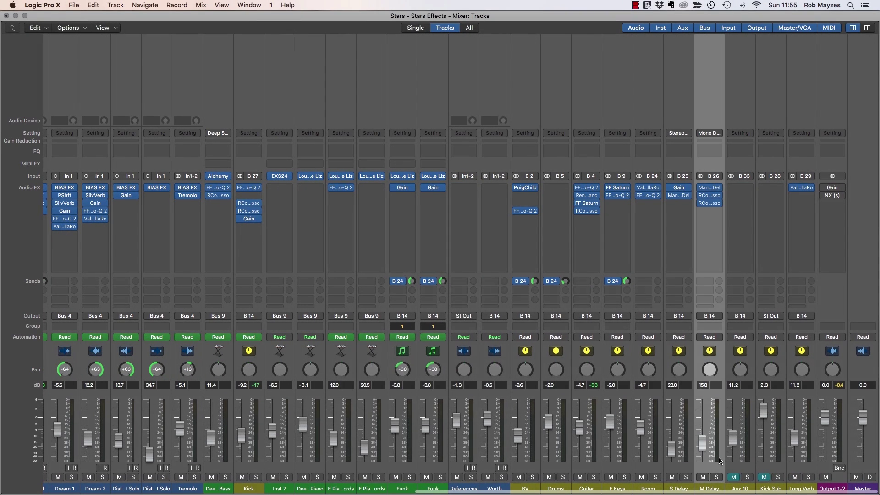
{"action": "left_click", "coordinate": [709, 188]}
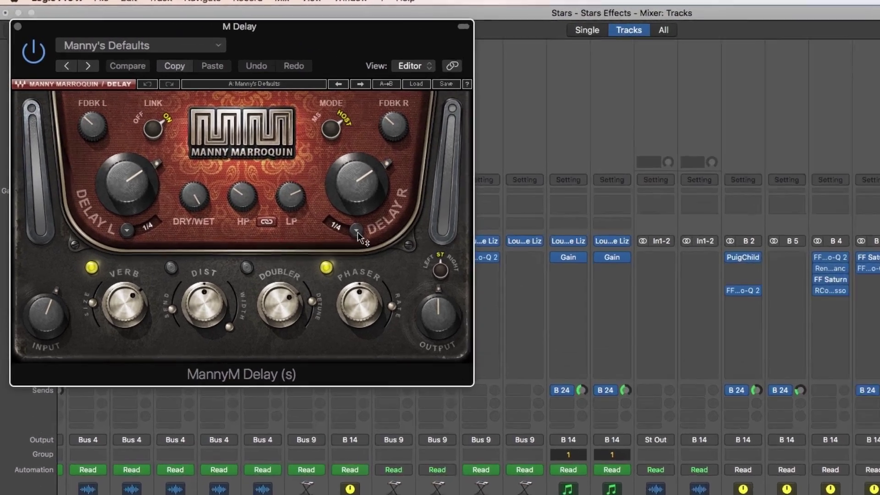
Step: Scroll back through the mixer strips and close the MannyM Delay window
{"action": "scroll", "coordinate": [367, 261], "scroll_direction": "left", "scroll_amount": 10}
{"action": "scroll", "coordinate": [611, 433], "scroll_direction": "left", "scroll_amount": 5}
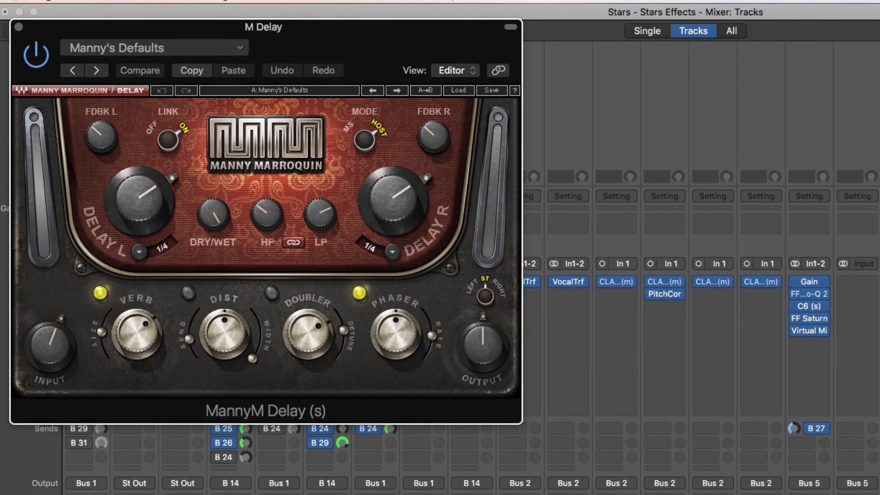
{"action": "scroll", "coordinate": [651, 405], "scroll_direction": "left", "scroll_amount": 10}
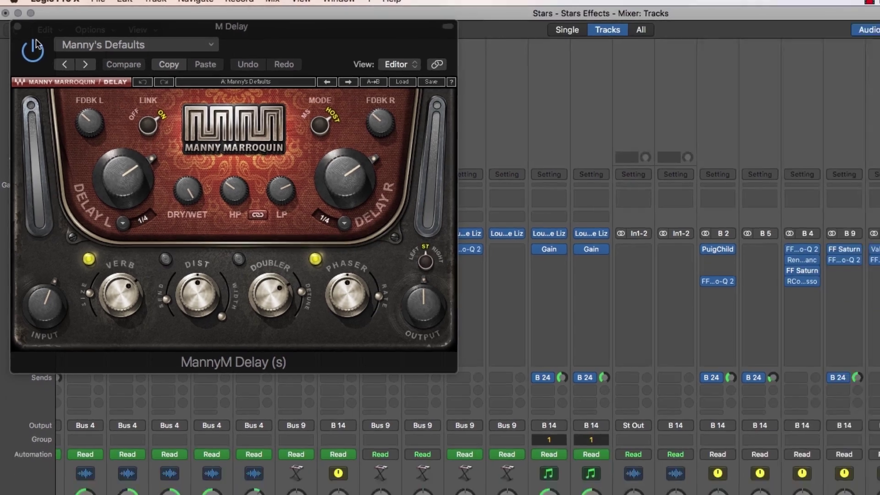
{"action": "key", "text": "super+w"}
Step: Back in the Tracks area, add a -5.2 point to the Lead volume automation
{"action": "left_click", "coordinate": [6, 16]}
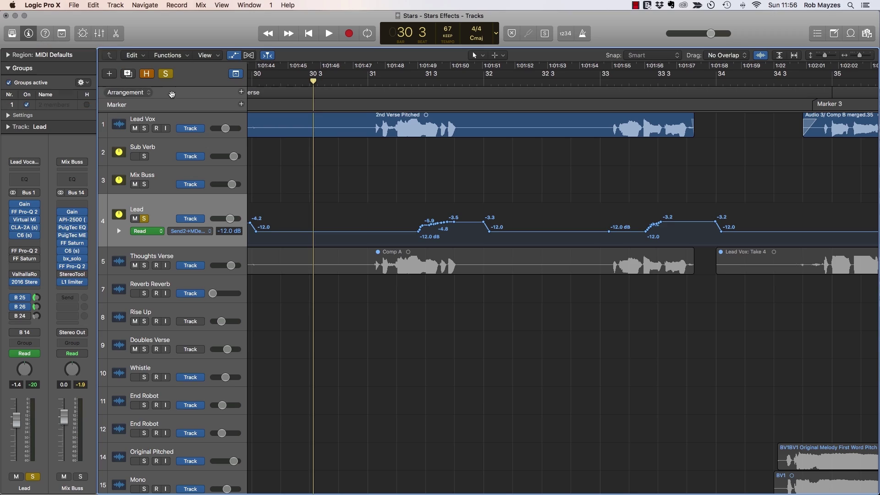
{"action": "scroll", "coordinate": [367, 199], "scroll_direction": "left", "scroll_amount": 5}
{"action": "scroll", "coordinate": [375, 200], "scroll_direction": "left", "scroll_amount": 10}
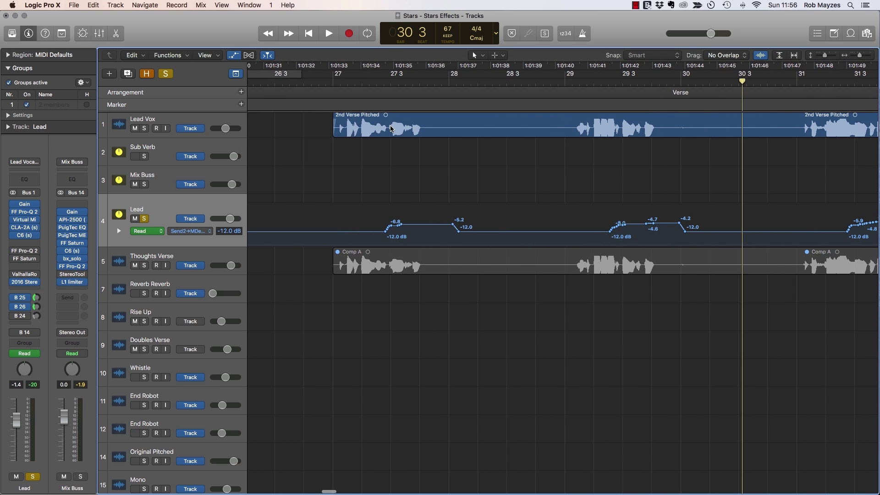
{"action": "scroll", "coordinate": [463, 143], "scroll_direction": "right", "scroll_amount": 5}
{"action": "scroll", "coordinate": [463, 143], "scroll_direction": "left", "scroll_amount": 6}
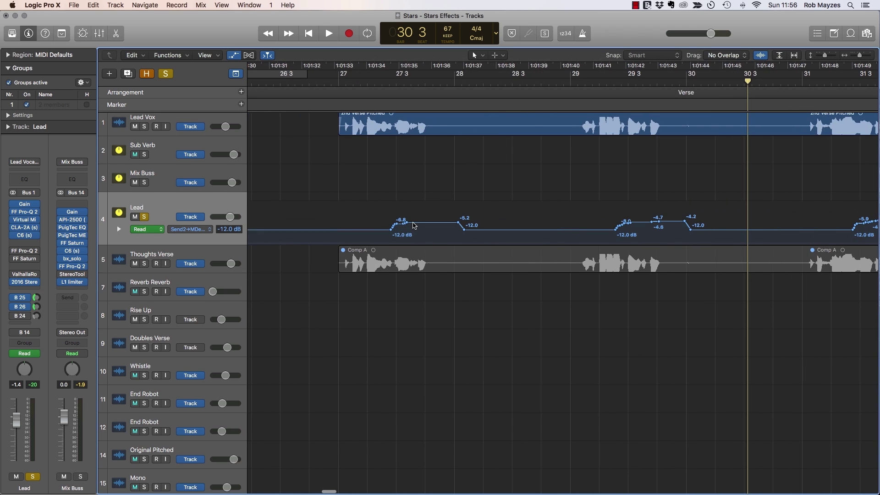
{"action": "left_click", "coordinate": [415, 222]}
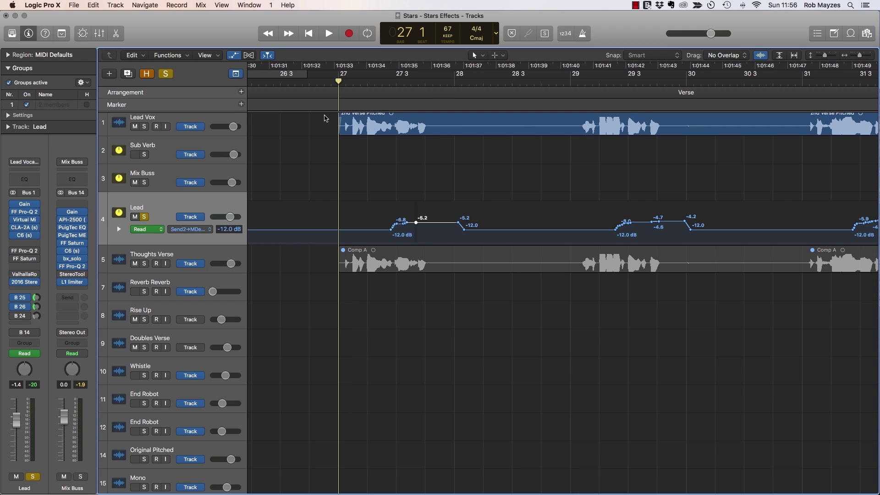
Step: Unsolo the Lead track, play the verse from bar 27, stop, and reopen the full Mixer
{"action": "left_click", "coordinate": [145, 217]}
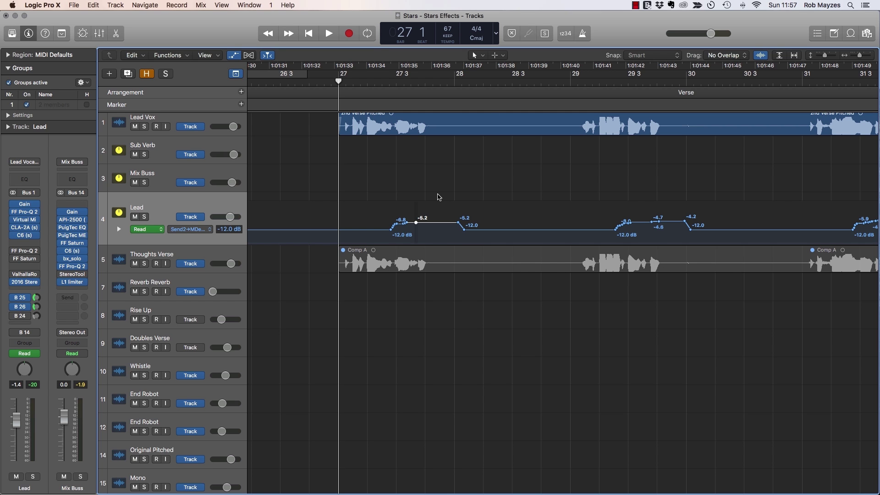
{"action": "key", "text": "space"}
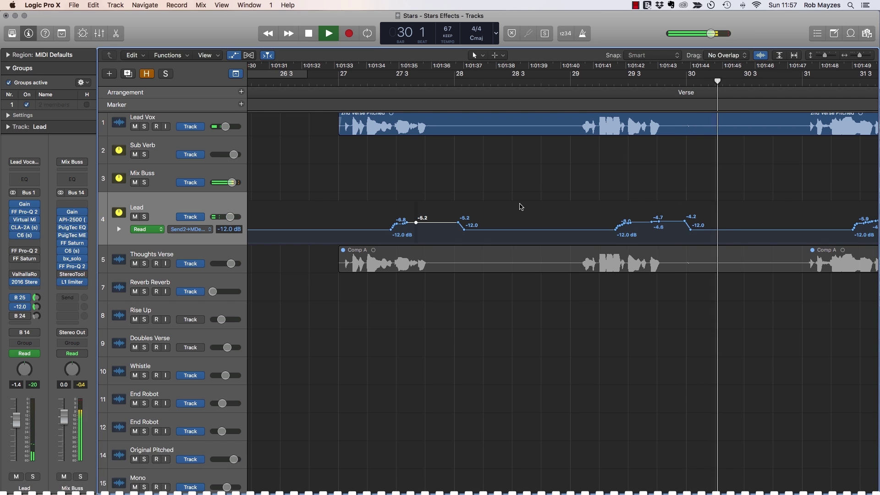
{"action": "key", "text": "space"}
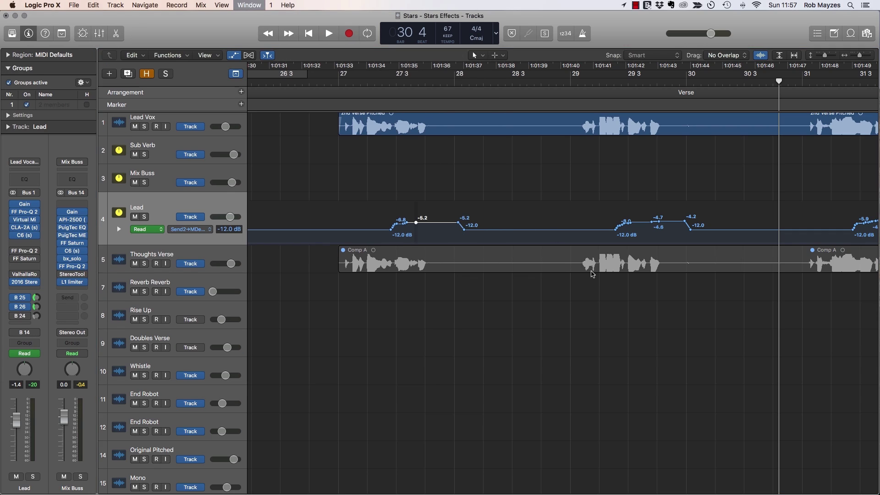
{"action": "key", "text": "super+2"}
Step: Audition the Room channel soloed during playback, then take it out of solo
{"action": "scroll", "coordinate": [461, 327], "scroll_direction": "right", "scroll_amount": 5}
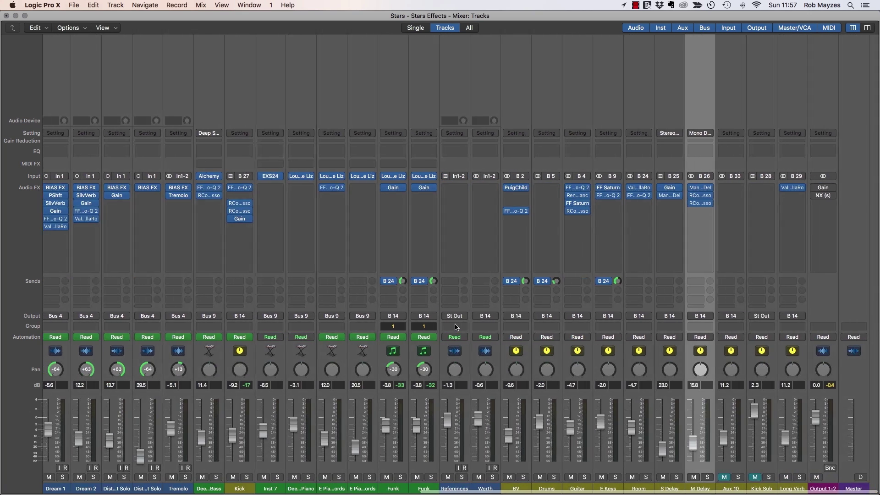
{"action": "scroll", "coordinate": [462, 327], "scroll_direction": "right", "scroll_amount": 6}
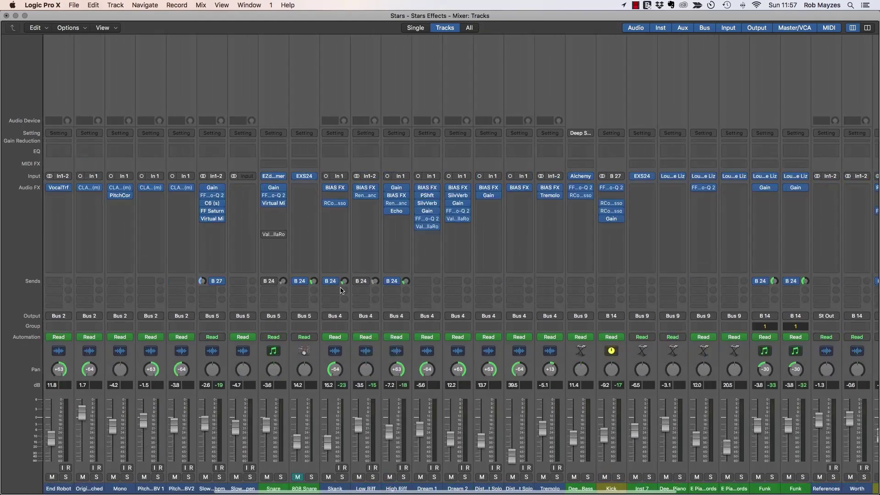
{"action": "scroll", "coordinate": [564, 324], "scroll_direction": "left", "scroll_amount": 2}
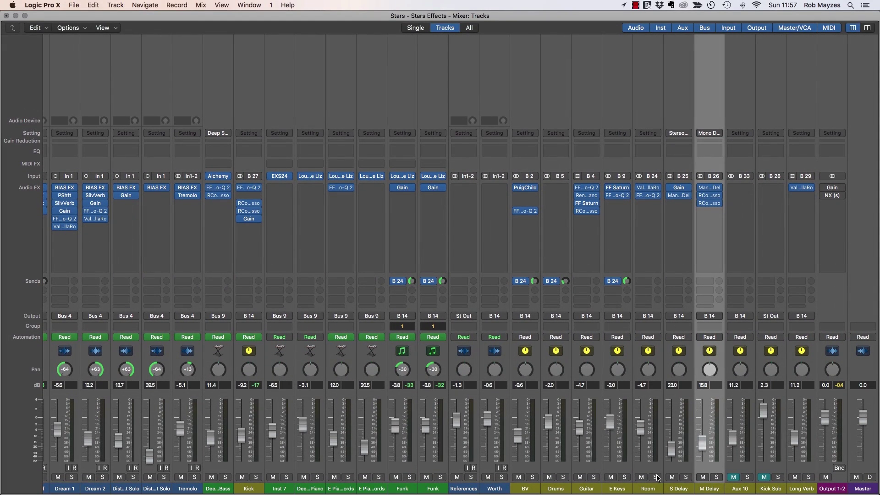
{"action": "left_click", "coordinate": [655, 476]}
{"action": "key", "text": "space"}
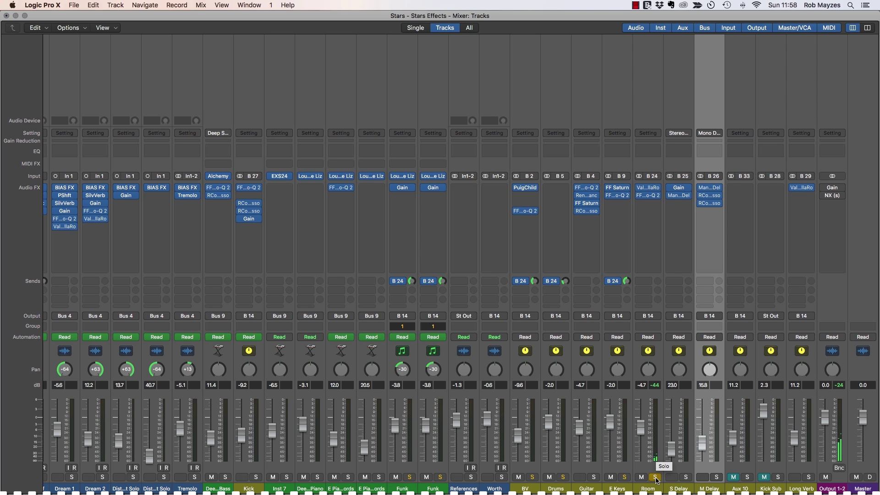
{"action": "left_click", "coordinate": [655, 477]}
Step: Push the Room fader from -4.7 to -2.6 dB and close the Mixer
{"action": "mouse_move", "coordinate": [641, 427]}
{"action": "left_mouse_down"}
{"action": "mouse_move", "coordinate": [642, 402]}
{"action": "mouse_move", "coordinate": [645, 429]}
{"action": "left_mouse_up"}
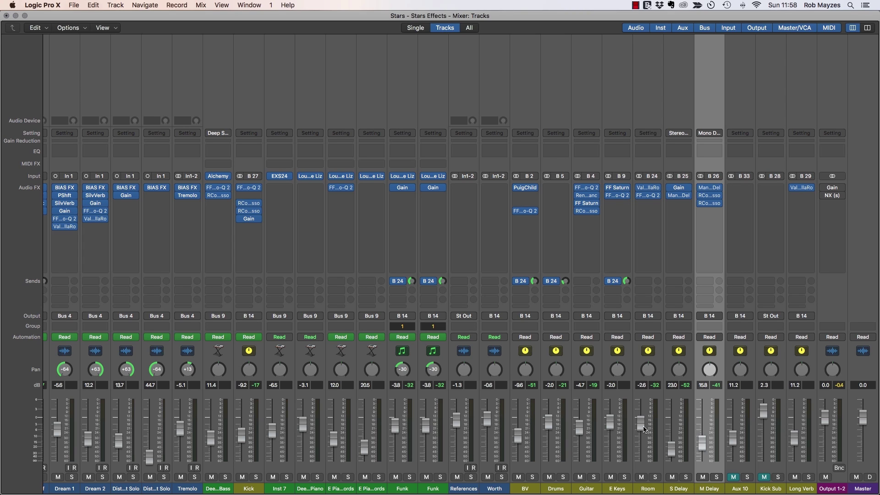
{"action": "left_click", "coordinate": [649, 396]}
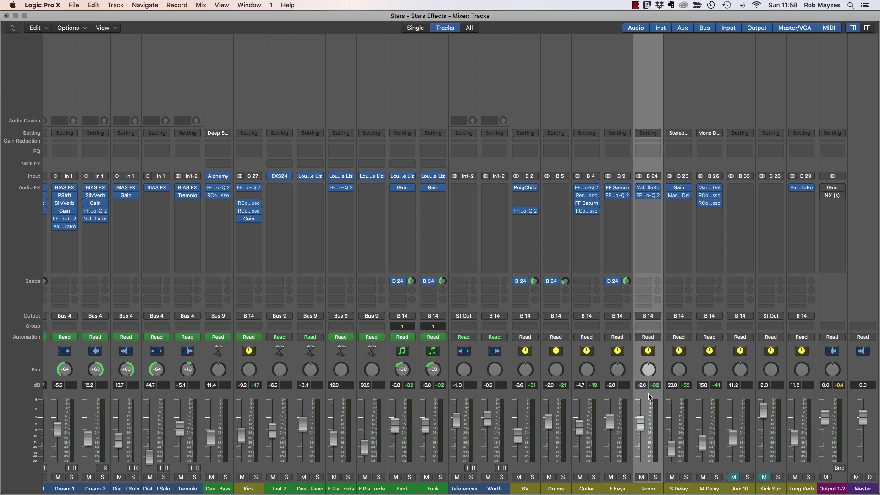
{"action": "scroll", "coordinate": [641, 393], "scroll_direction": "left", "scroll_amount": 5}
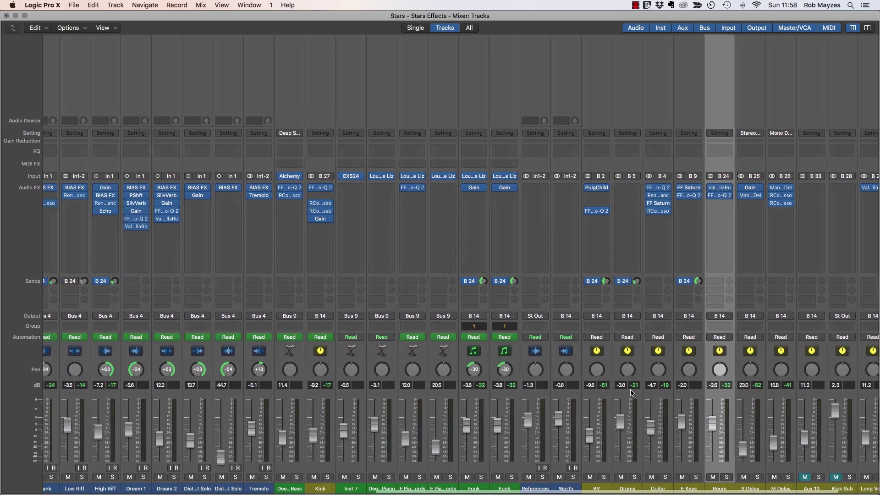
{"action": "scroll", "coordinate": [631, 392], "scroll_direction": "left", "scroll_amount": 6}
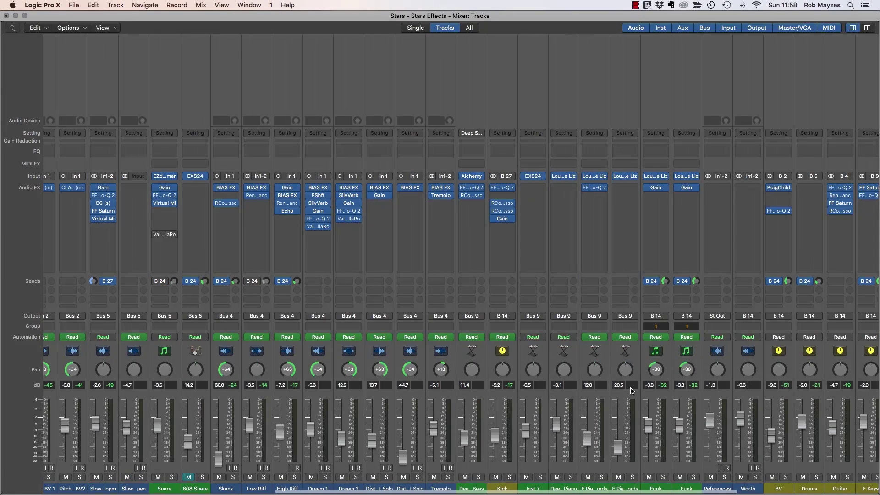
{"action": "key", "text": "super+w"}
{"action": "scroll", "coordinate": [532, 269], "scroll_direction": "down", "scroll_amount": 15}
Step: Scroll down to the Dream vocal tracks and play from bar 47
{"action": "scroll", "coordinate": [536, 252], "scroll_direction": "right", "scroll_amount": 8}
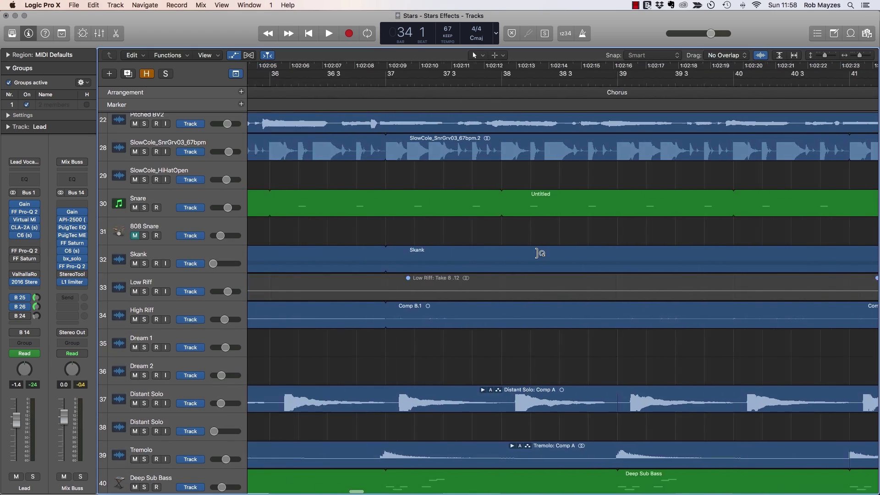
{"action": "scroll", "coordinate": [553, 257], "scroll_direction": "down", "scroll_amount": 2}
{"action": "scroll", "coordinate": [553, 258], "scroll_direction": "right", "scroll_amount": 12}
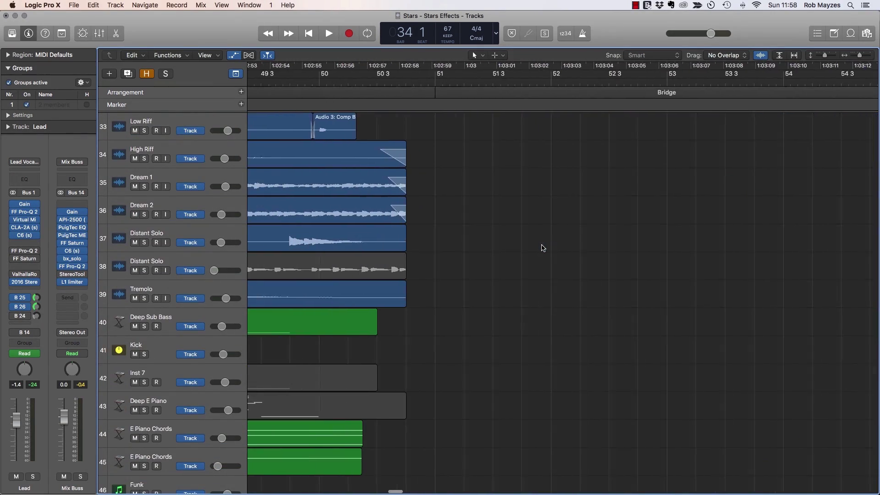
{"action": "scroll", "coordinate": [549, 250], "scroll_direction": "down", "scroll_amount": 4}
{"action": "scroll", "coordinate": [549, 250], "scroll_direction": "left", "scroll_amount": 5}
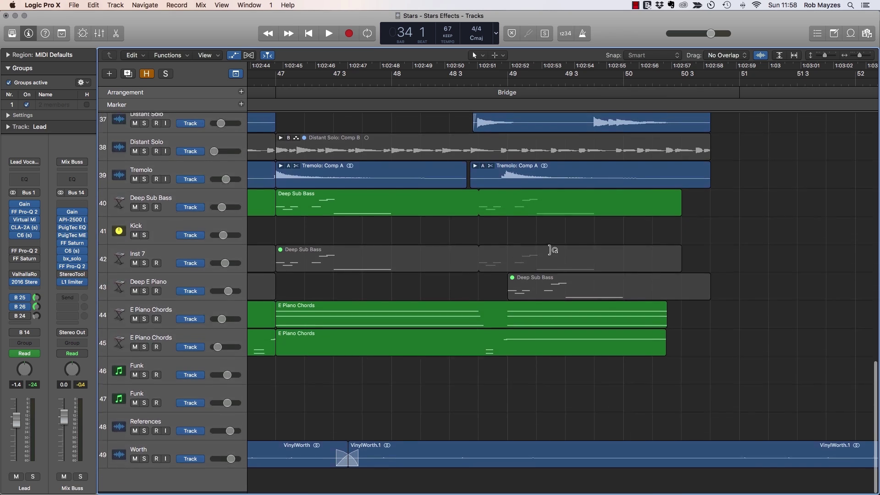
{"action": "scroll", "coordinate": [552, 249], "scroll_direction": "up", "scroll_amount": 2}
{"action": "scroll", "coordinate": [553, 249], "scroll_direction": "down", "scroll_amount": 5}
{"action": "scroll", "coordinate": [536, 248], "scroll_direction": "up", "scroll_amount": 16}
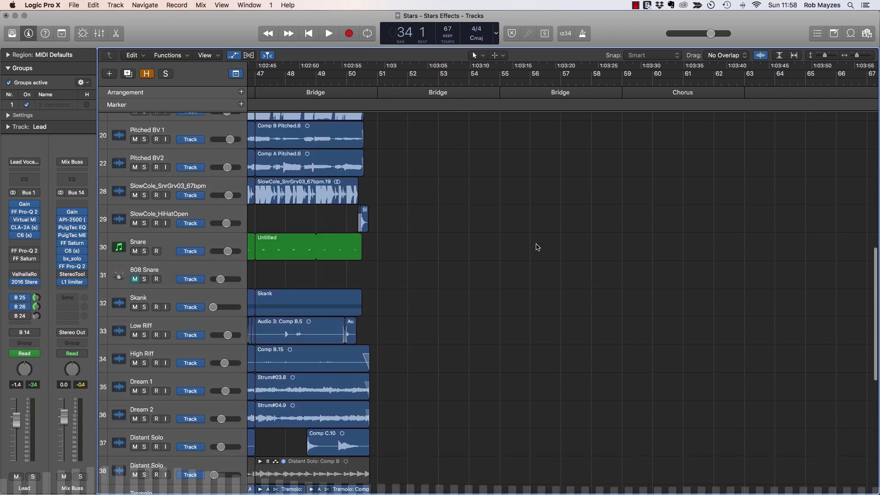
{"action": "key", "text": "space"}
{"action": "scroll", "coordinate": [507, 213], "scroll_direction": "down", "scroll_amount": 15}
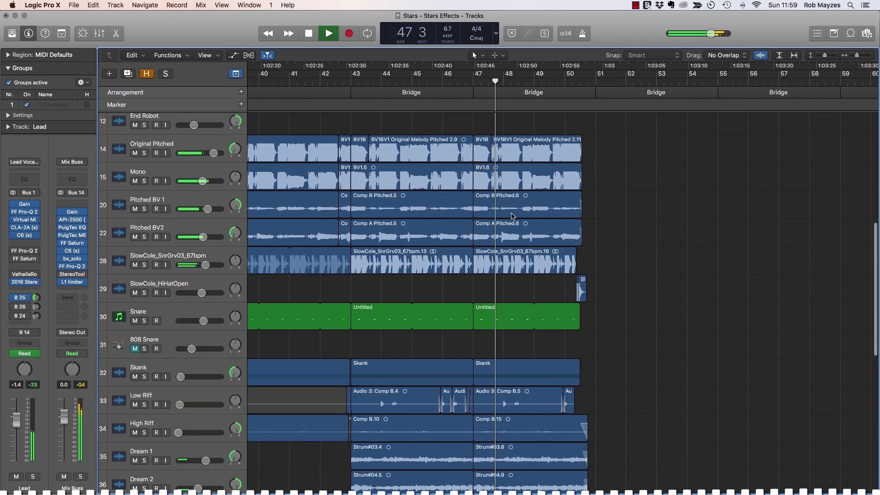
{"action": "scroll", "coordinate": [511, 216], "scroll_direction": "down", "scroll_amount": 3}
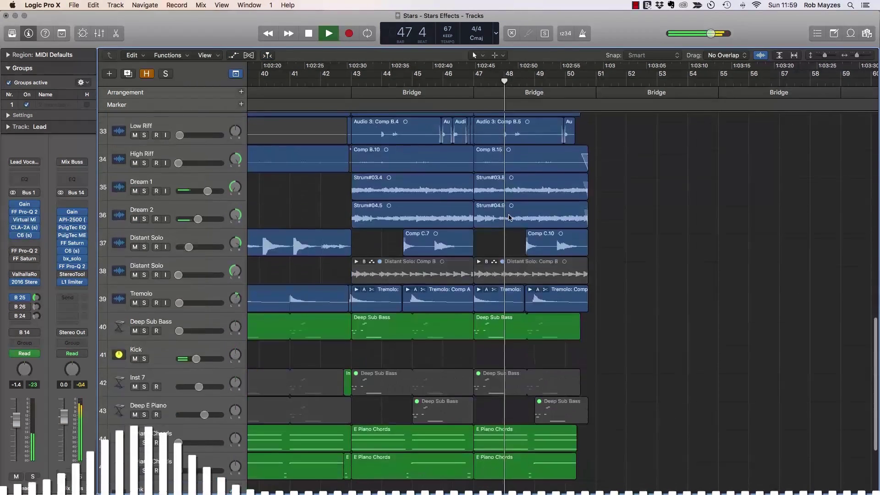
Step: Select Dream 1, stop playback, and solo both Dream 1 and Dream 2
{"action": "left_click", "coordinate": [197, 181]}
{"action": "key", "text": "space"}
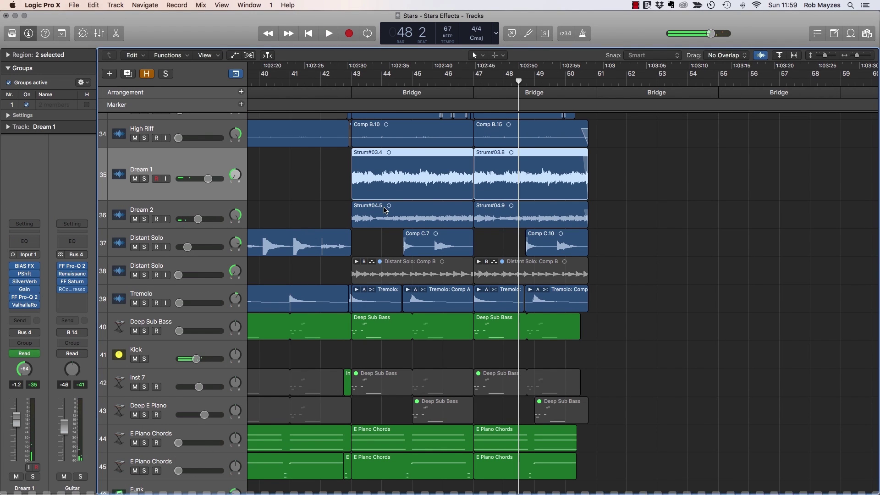
{"action": "left_click", "coordinate": [208, 210], "text": "shift"}
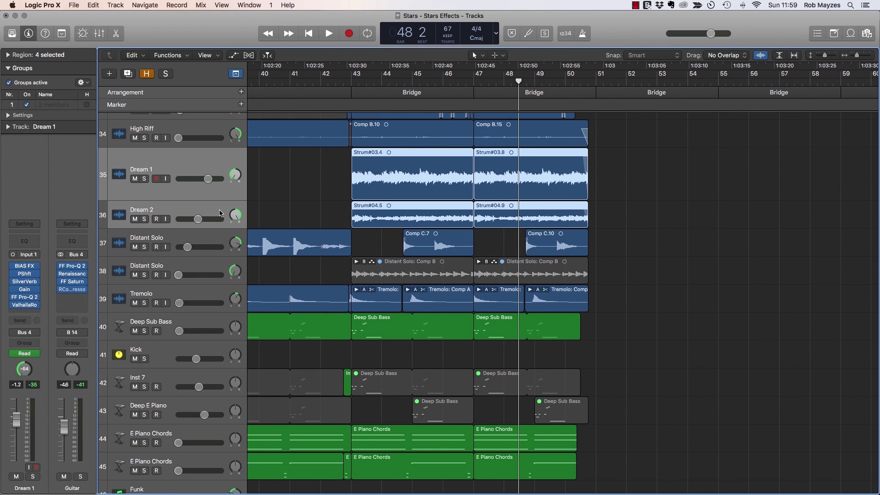
{"action": "left_click", "coordinate": [224, 198]}
{"action": "left_click", "coordinate": [144, 178]}
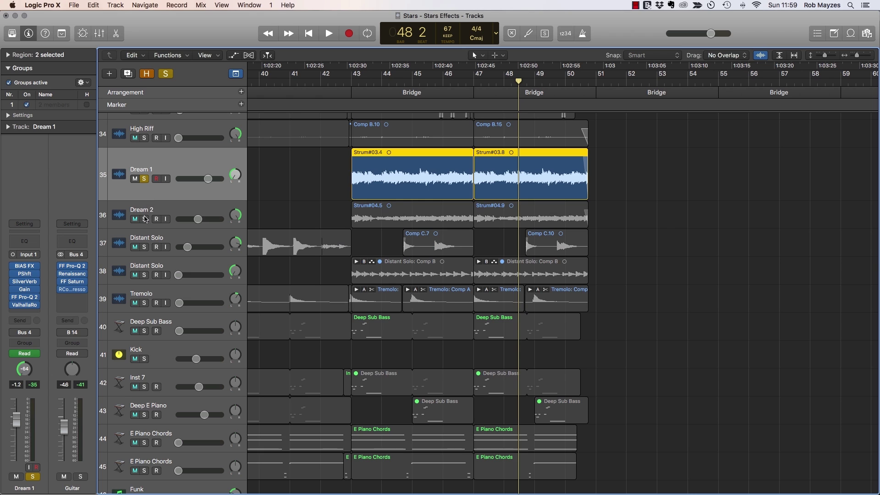
{"action": "left_click", "coordinate": [144, 218]}
Step: Drop SilverVerb into the Dream vocal's empty Audio FX slot and start playback
{"action": "key", "text": "super+2"}
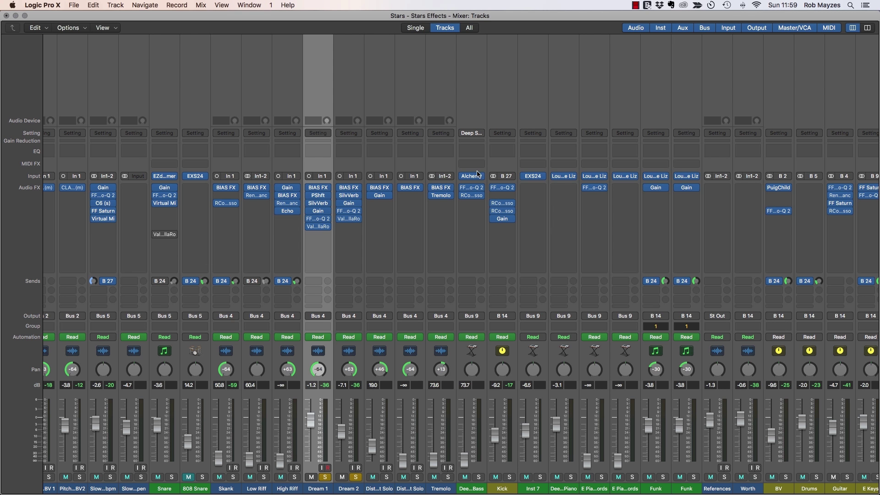
{"action": "scroll", "coordinate": [477, 173], "scroll_direction": "right", "scroll_amount": 5}
{"action": "scroll", "coordinate": [356, 220], "scroll_direction": "left", "scroll_amount": 6}
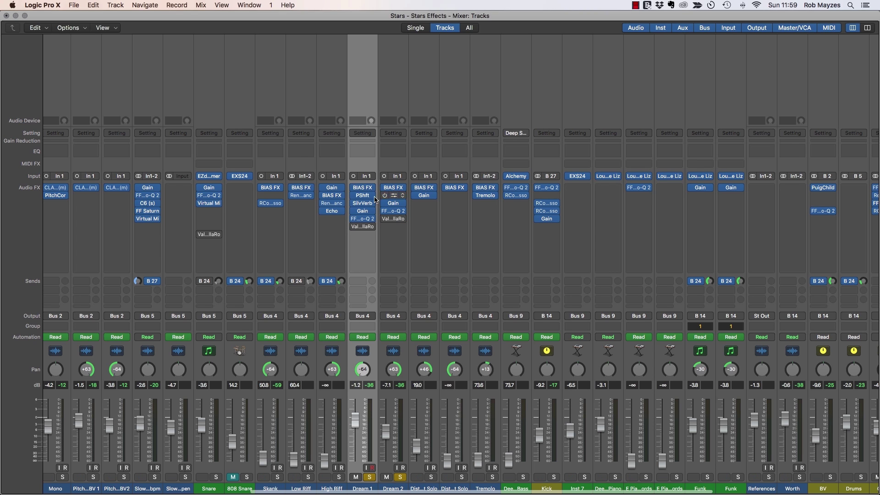
{"action": "left_click_drag", "start_coordinate": [353, 204], "coordinate": [353, 204]}
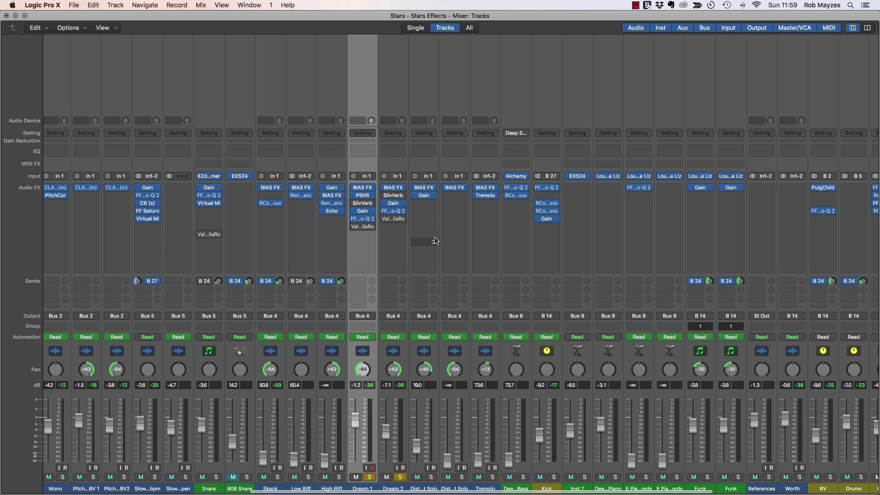
{"action": "key", "text": "space"}
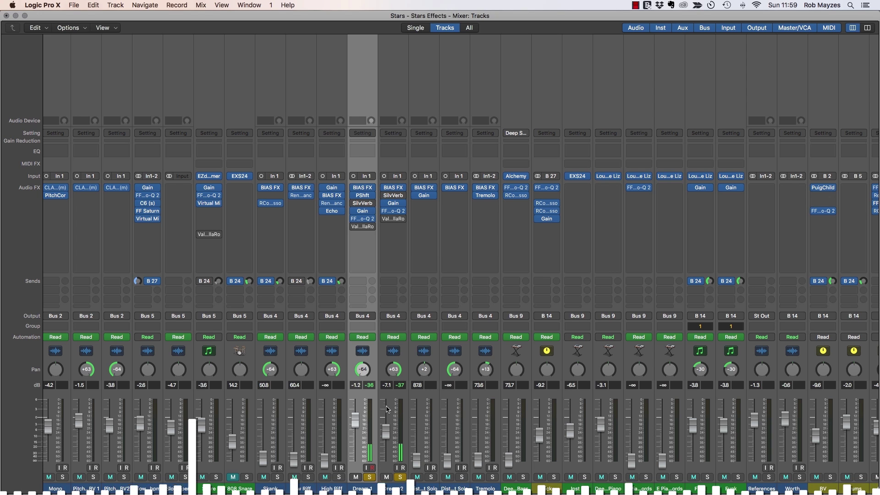
Step: Look over Dream 2's BIAS FX, unsolo Dream 1 leaving Dream 2 soloed, and nudge the loop start
{"action": "left_click", "coordinate": [400, 477]}
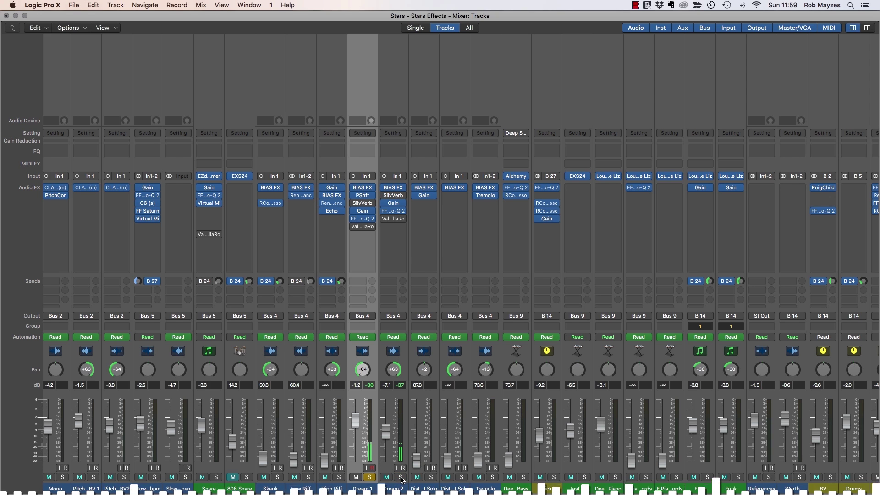
{"action": "left_click", "coordinate": [369, 477]}
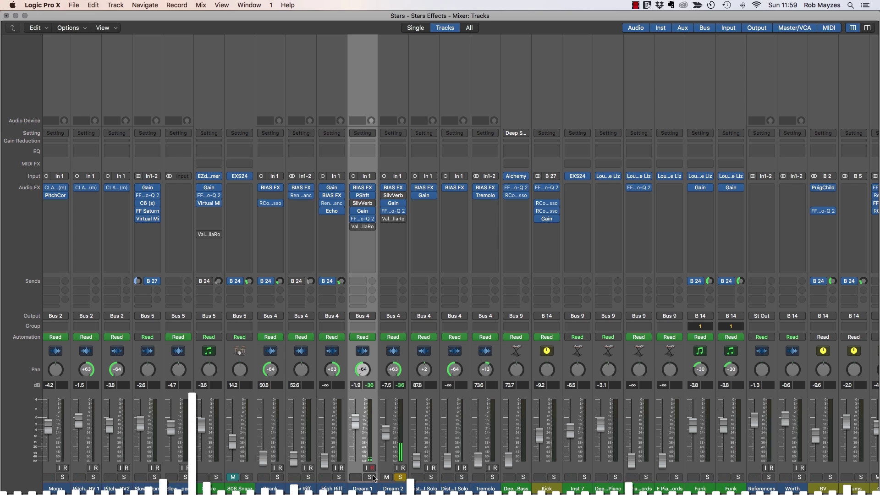
{"action": "left_click", "coordinate": [394, 188]}
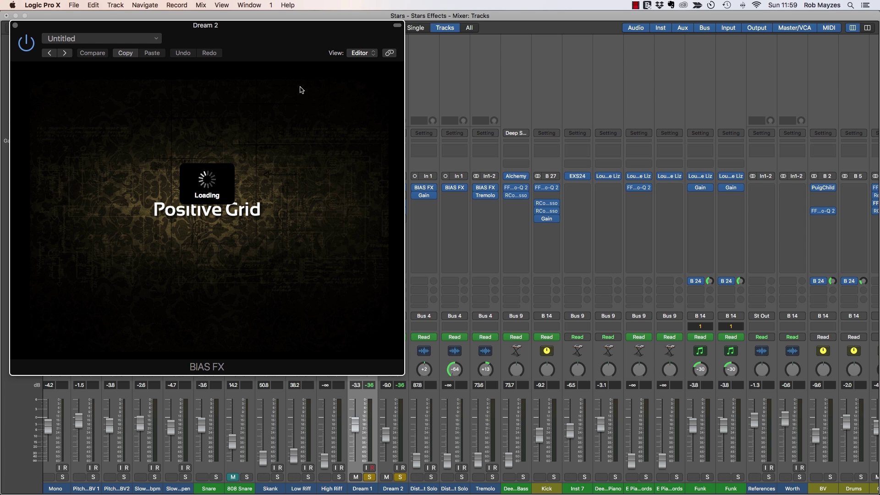
{"action": "left_click_drag", "start_coordinate": [268, 38], "coordinate": [373, 70]}
{"action": "mouse_move", "coordinate": [296, 182]}
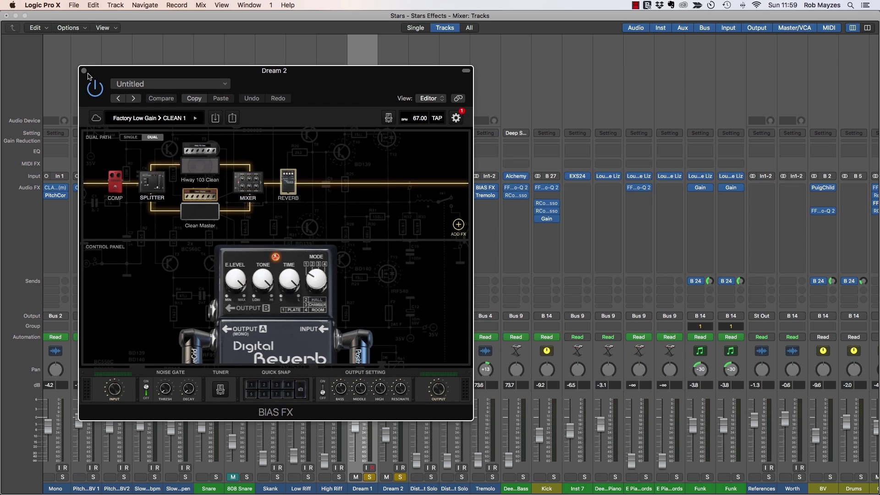
{"action": "left_click", "coordinate": [84, 70]}
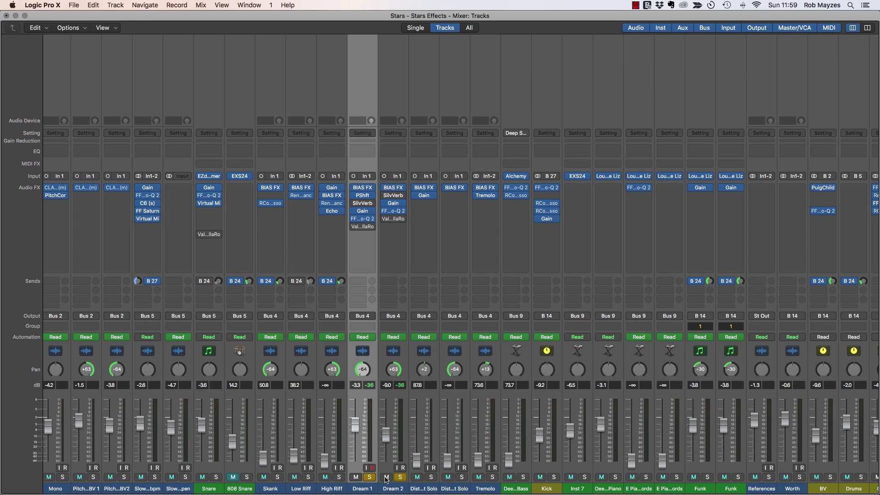
{"action": "left_click", "coordinate": [370, 477]}
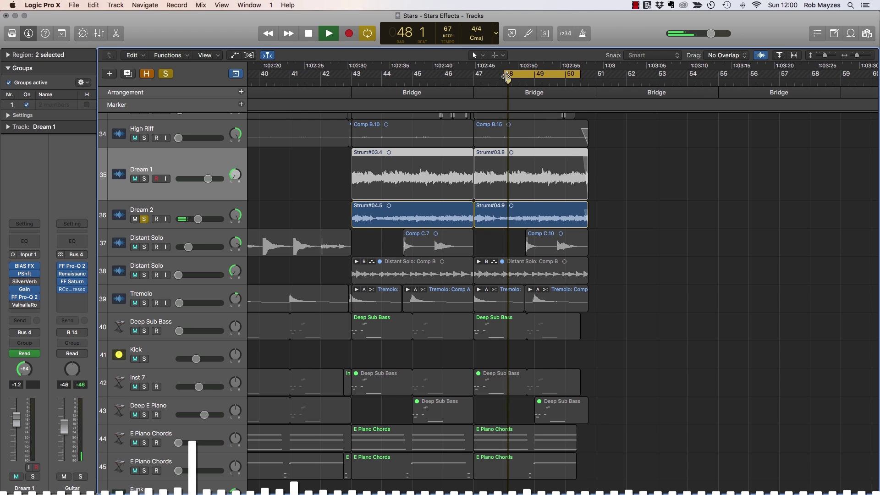
{"action": "left_click_drag", "start_coordinate": [517, 76], "coordinate": [527, 76]}
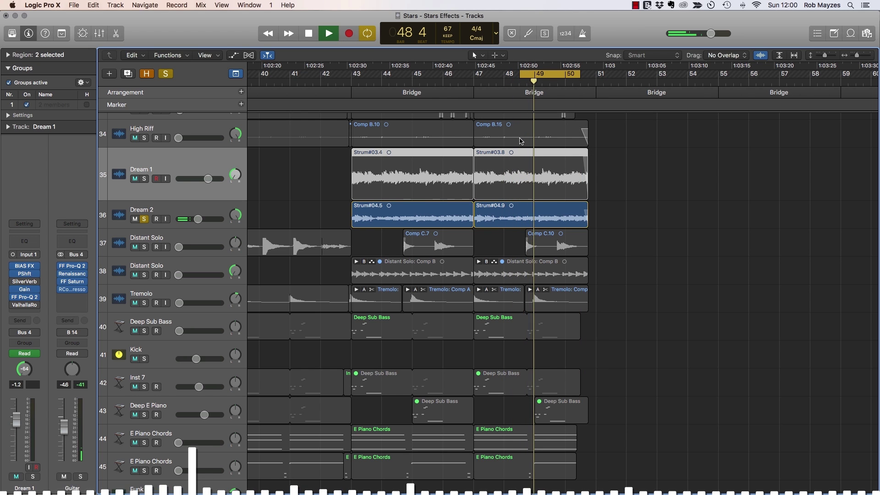
{"action": "key", "text": "super+2"}
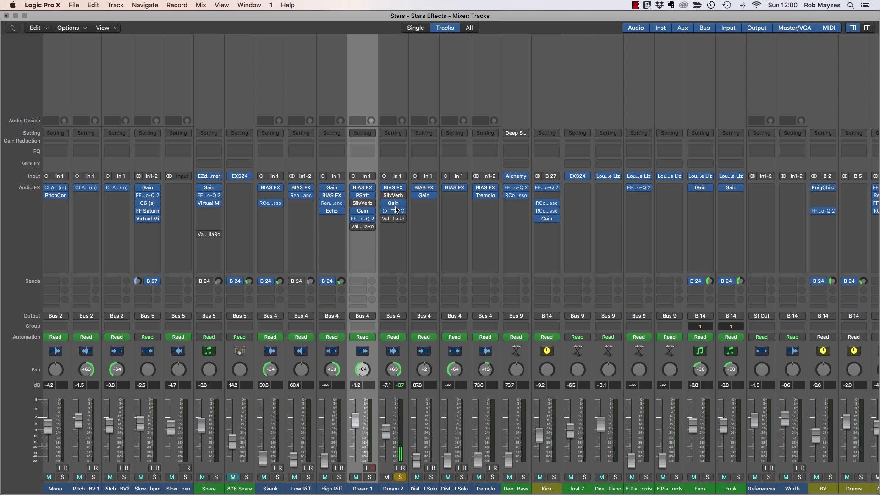
{"action": "left_click", "coordinate": [394, 196]}
{"action": "left_click_drag", "start_coordinate": [241, 48], "coordinate": [363, 52]}
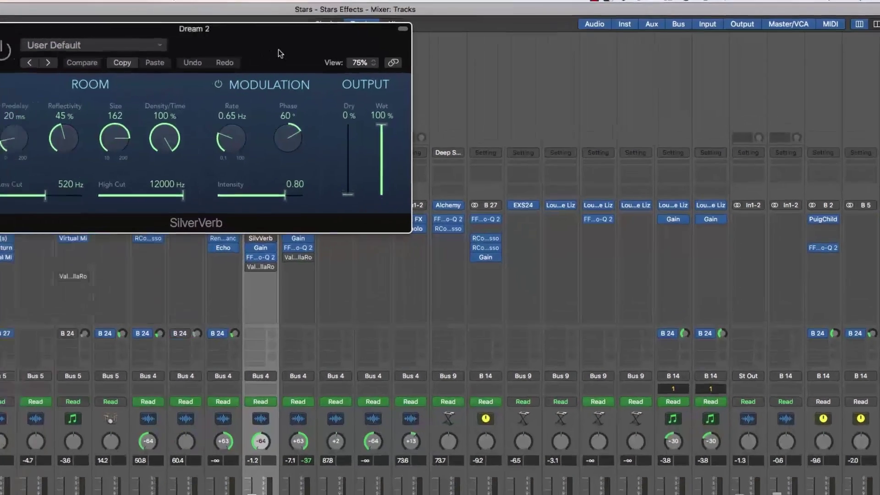
{"action": "left_click_drag", "start_coordinate": [285, 31], "coordinate": [645, 80]}
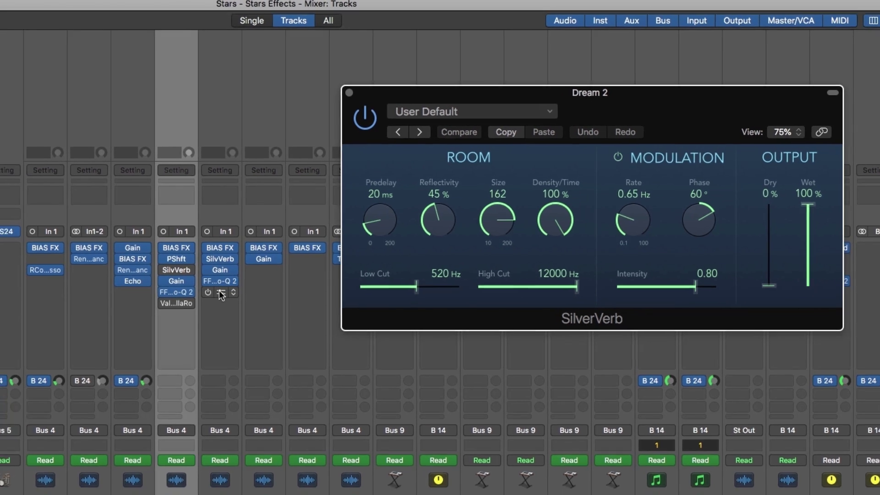
{"action": "left_click", "coordinate": [190, 300]}
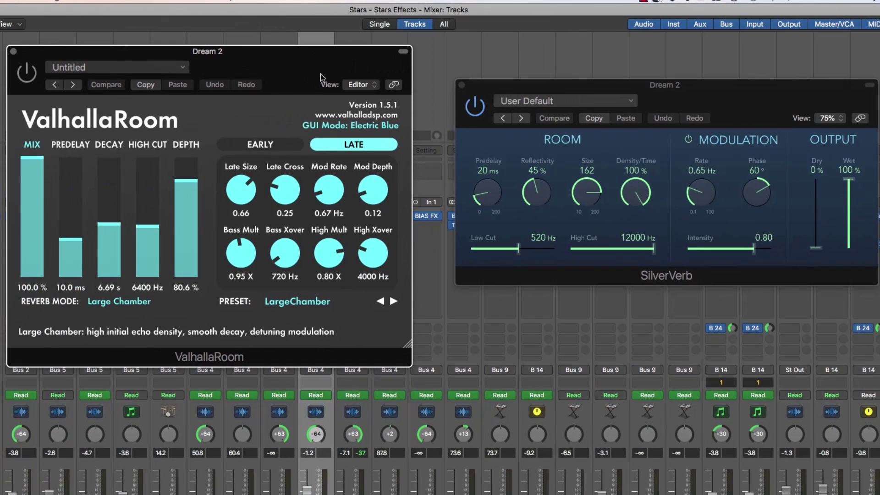
{"action": "mouse_move", "coordinate": [43, 160]}
{"action": "mouse_move", "coordinate": [108, 229]}
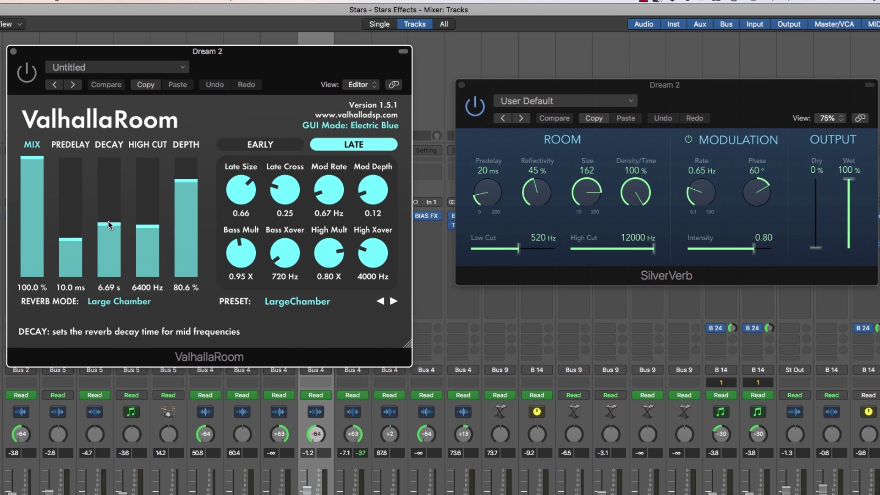
{"action": "key", "text": "space"}
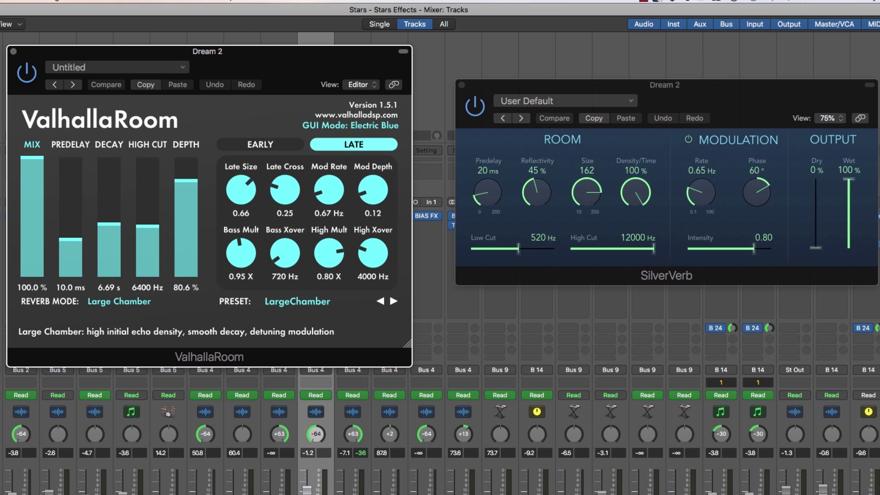
{"action": "left_click", "coordinate": [13, 51]}
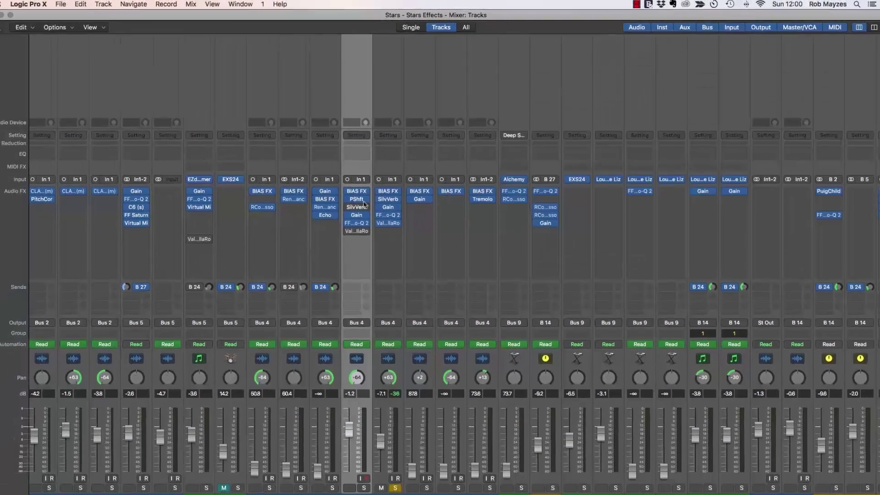
Step: Enable Dream 1's ValhallaRoom and SilverVerb reverbs and solo Dream 1 alongside Dream 2
{"action": "left_click", "coordinate": [354, 227]}
{"action": "left_click", "coordinate": [354, 203]}
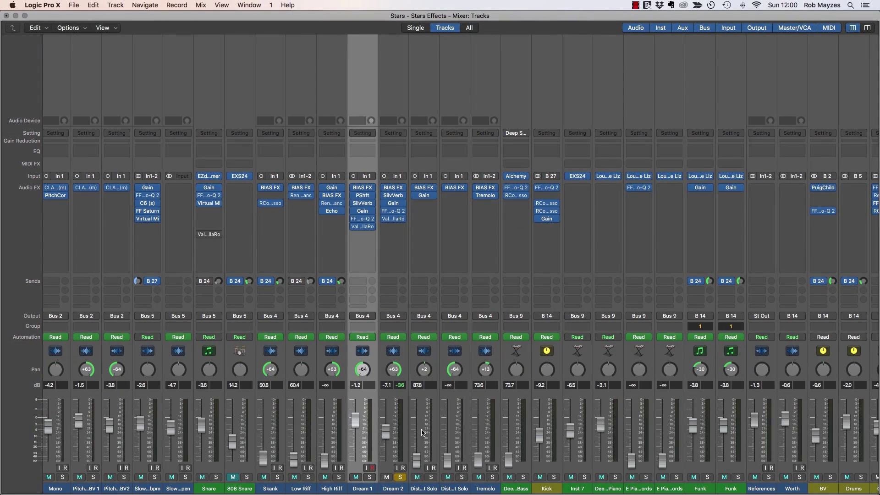
{"action": "left_click", "coordinate": [370, 478]}
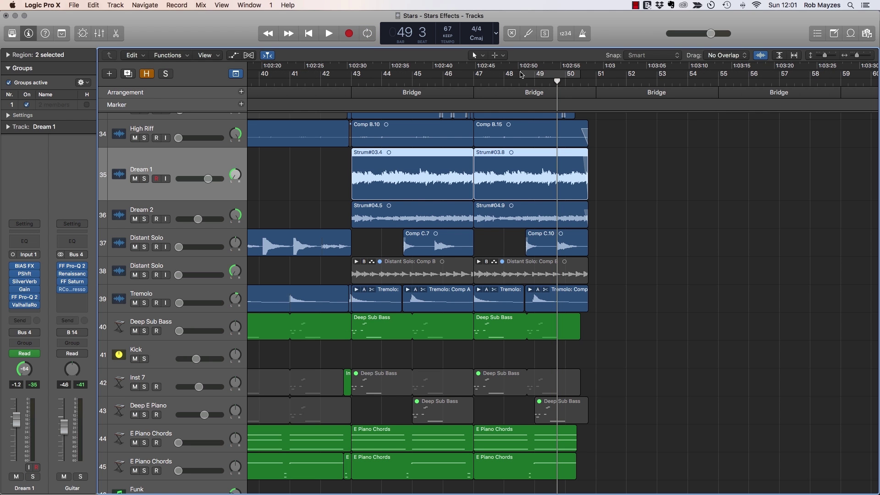
Step: Loop bars 48 3 to 53 4 during playback, then stop and turn Cycle off
{"action": "left_click_drag", "start_coordinate": [521, 74], "coordinate": [580, 74]}
{"action": "key", "text": "space"}
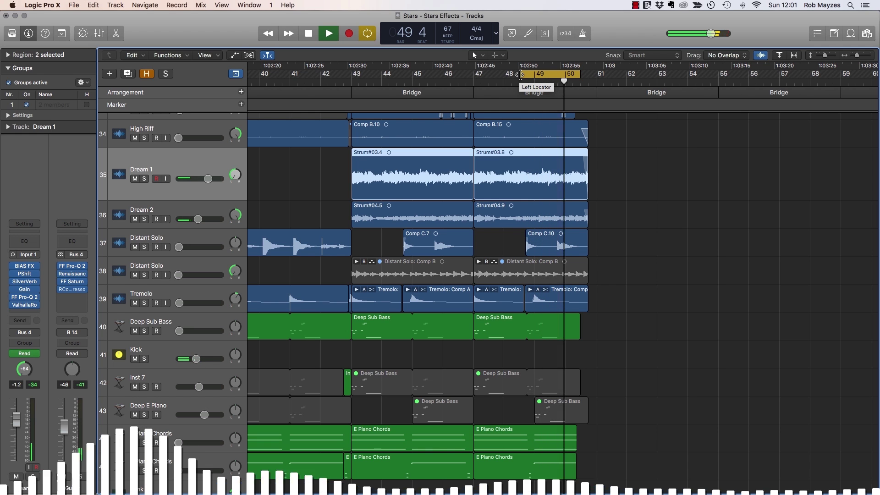
{"action": "left_click_drag", "start_coordinate": [580, 74], "coordinate": [670, 95]}
{"action": "key", "text": "space"}
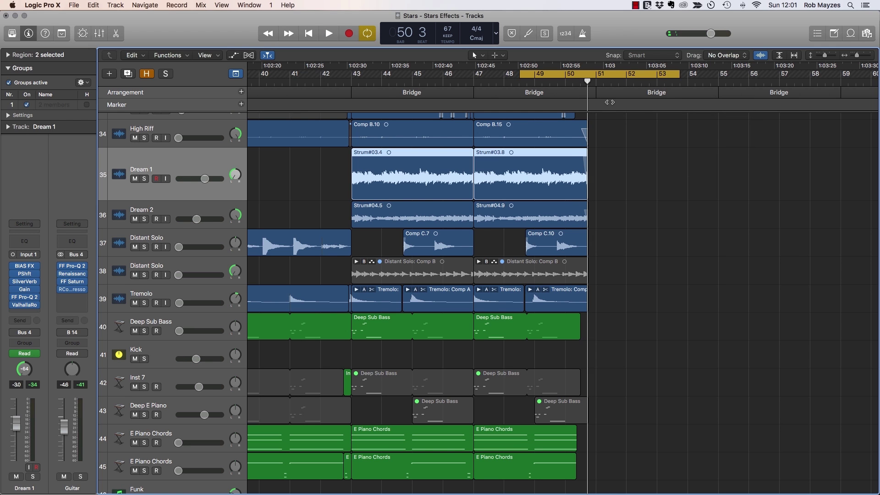
{"action": "left_click", "coordinate": [561, 80]}
Step: Set a cycle over bars 47–50, select Lead Vox and open an empty Audio FX slot's plug-in list
{"action": "scroll", "coordinate": [456, 82], "scroll_direction": "up", "scroll_amount": 20}
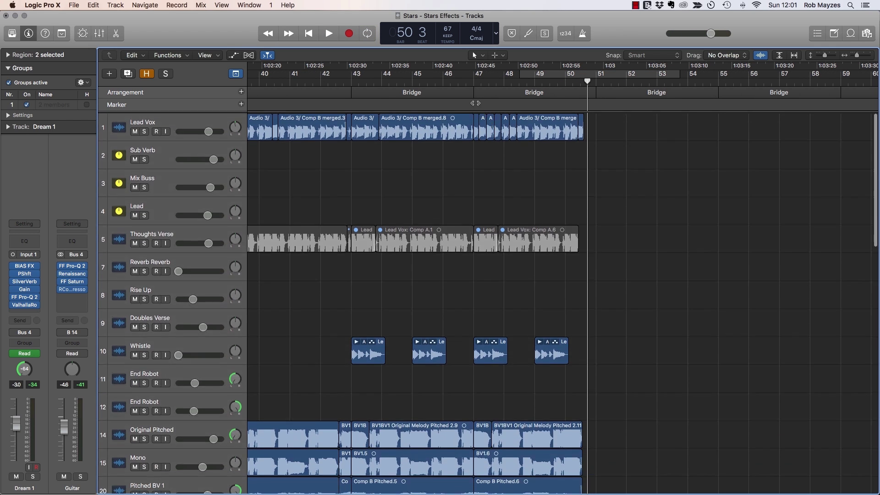
{"action": "left_click", "coordinate": [456, 82]}
{"action": "left_click", "coordinate": [389, 81]}
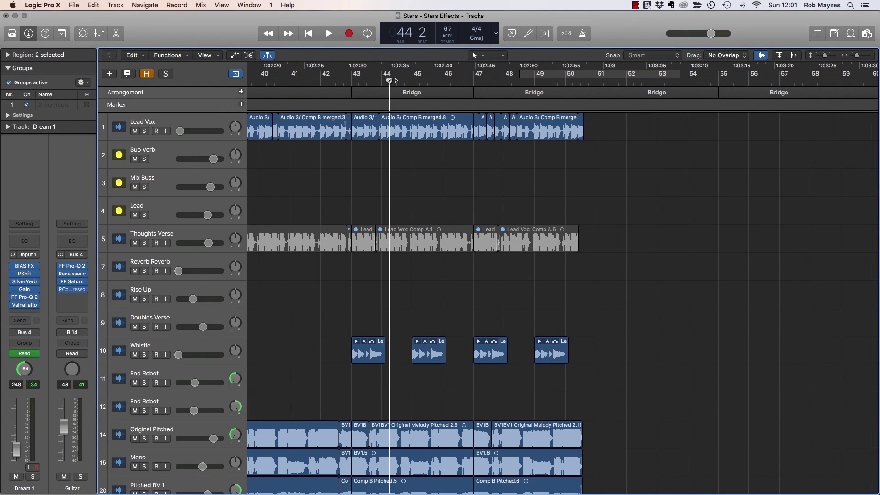
{"action": "left_click_drag", "start_coordinate": [491, 85], "coordinate": [587, 77]}
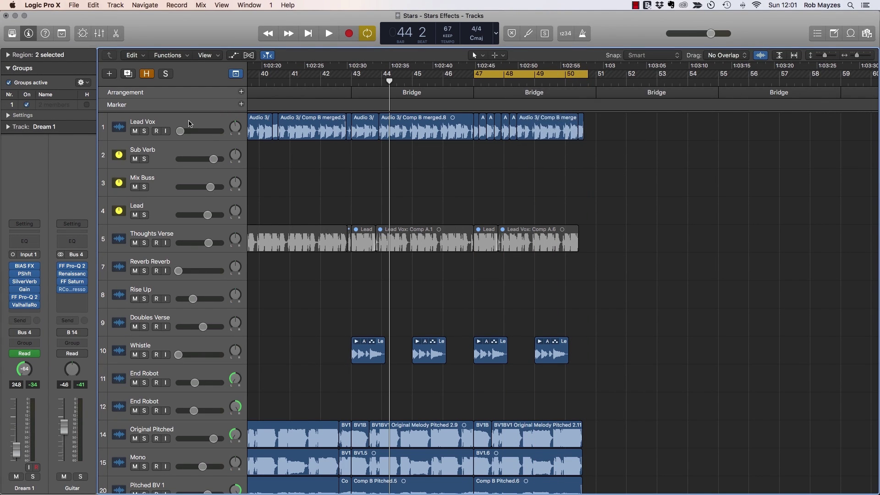
{"action": "left_click", "coordinate": [172, 137]}
{"action": "left_click", "coordinate": [37, 223]}
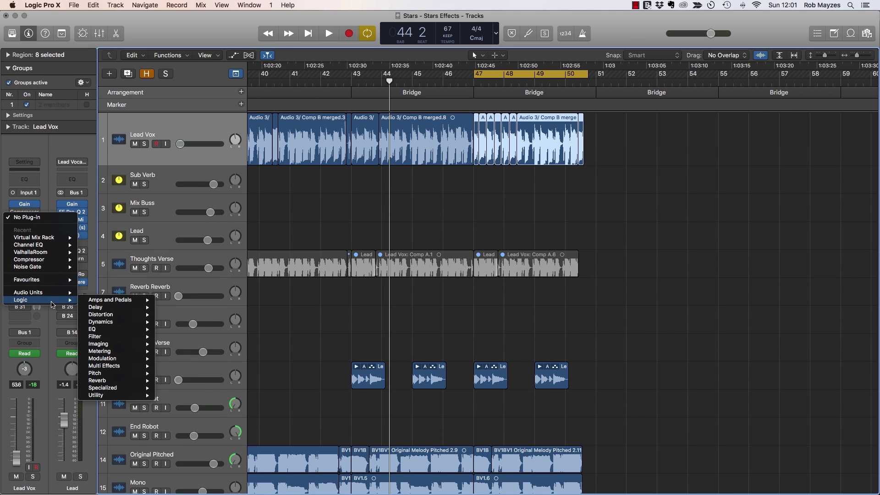
Step: Insert the mono-to-stereo ValhallaRoom reverb on Lead Vox, lower its mix and lengthen the decay
{"action": "mouse_move", "coordinate": [41, 284]}
{"action": "mouse_move", "coordinate": [132, 334]}
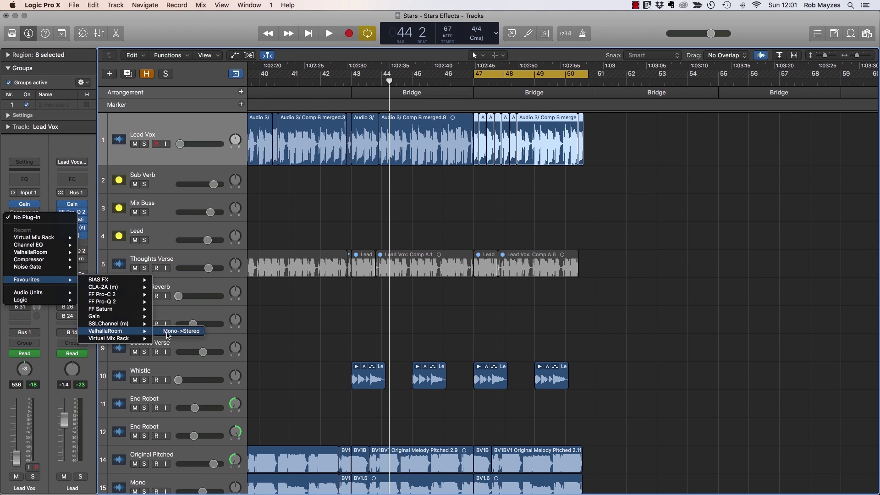
{"action": "left_click", "coordinate": [173, 313]}
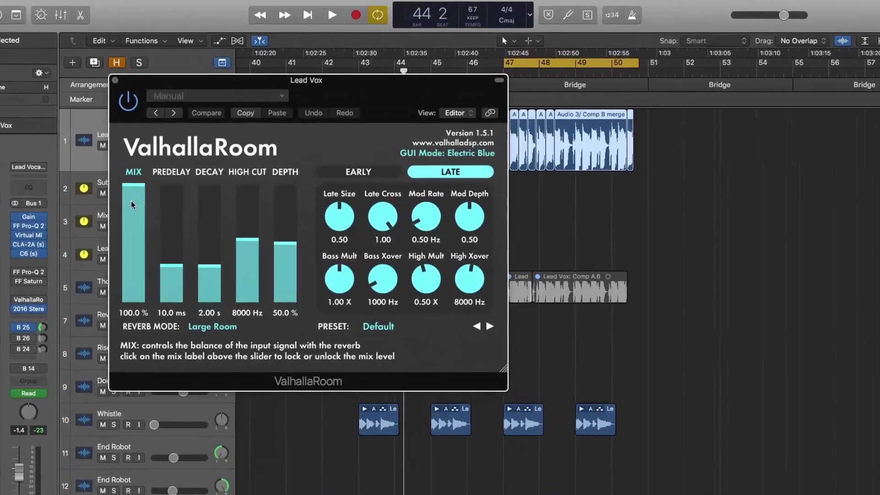
{"action": "left_click_drag", "start_coordinate": [132, 205], "coordinate": [133, 287]}
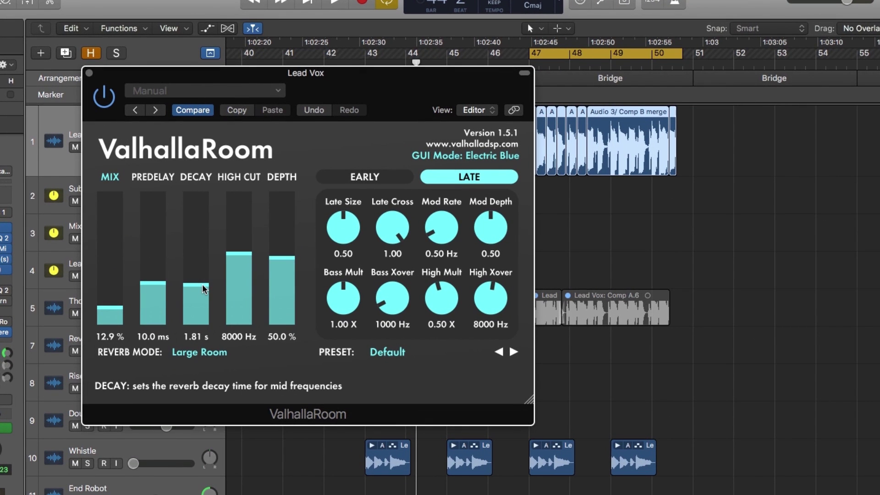
{"action": "left_click_drag", "start_coordinate": [204, 289], "coordinate": [205, 284]}
{"action": "left_click_drag", "start_coordinate": [205, 285], "coordinate": [204, 277]}
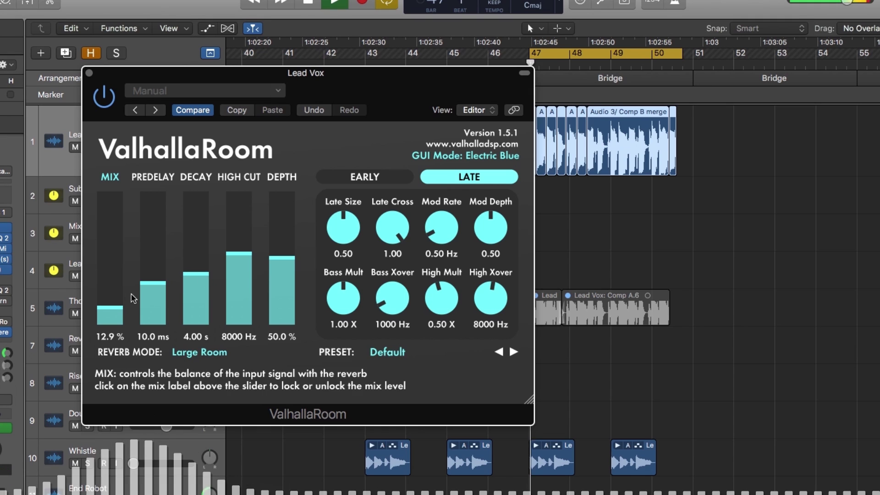
Step: Raise high cut to 8610 Hz and depth to 74.7%, settle mix near 17%, lengthen predelay
{"action": "left_click_drag", "start_coordinate": [112, 304], "coordinate": [117, 297]}
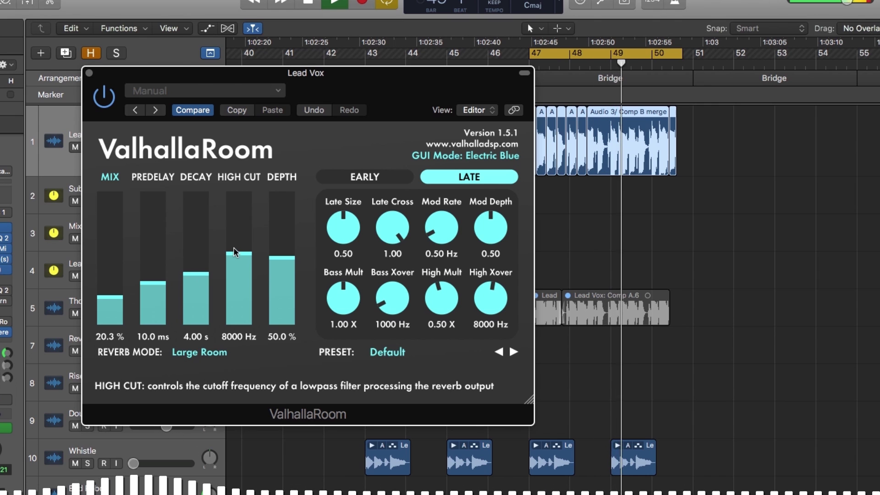
{"action": "left_click_drag", "start_coordinate": [235, 252], "coordinate": [279, 222]}
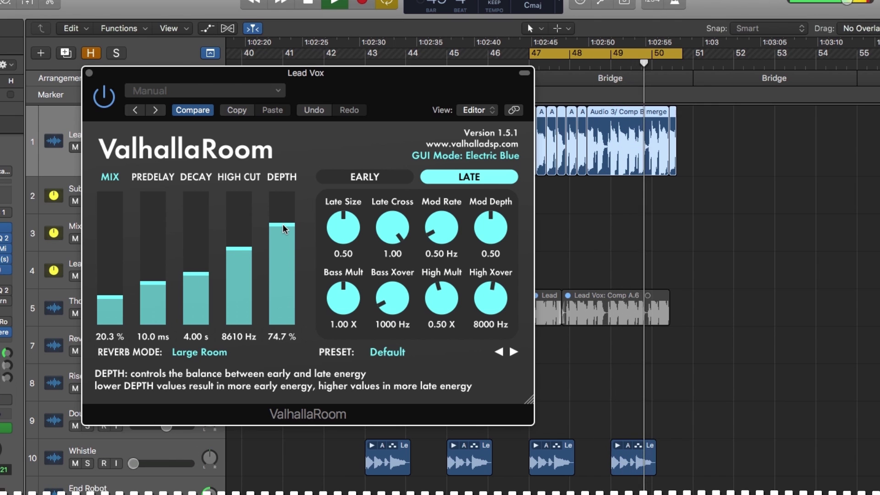
{"action": "left_click_drag", "start_coordinate": [110, 296], "coordinate": [110, 301]}
{"action": "left_click_drag", "start_coordinate": [152, 283], "coordinate": [160, 252]}
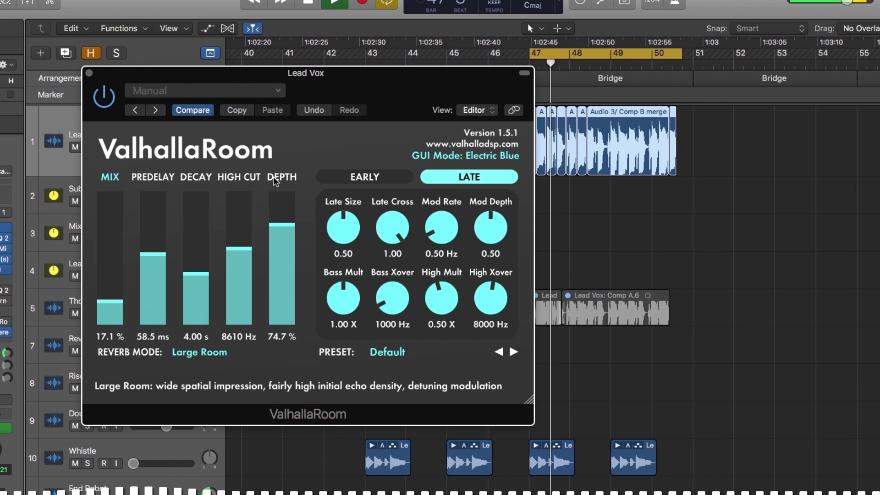
Step: Solo Lead Vox to audition, pull the reverb mix down to 8.8%, then unsolo and stop
{"action": "left_click_drag", "start_coordinate": [305, 73], "coordinate": [535, 85]}
{"action": "left_click", "coordinate": [87, 147]}
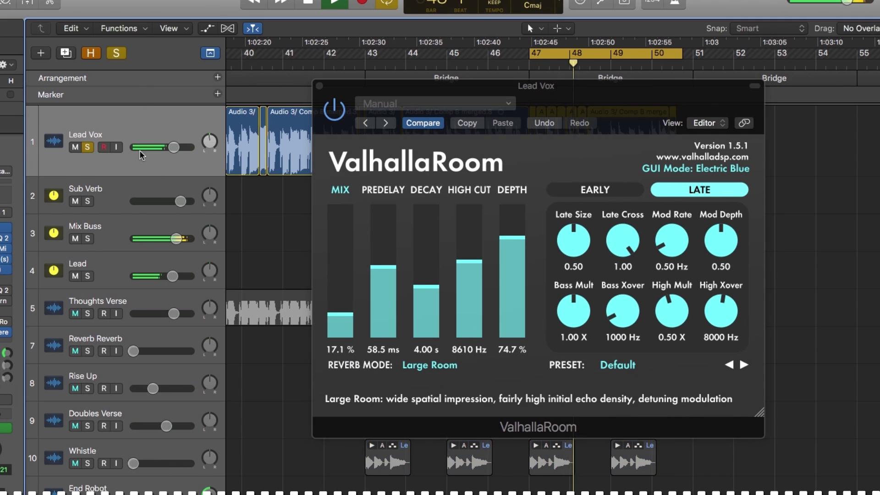
{"action": "left_click_drag", "start_coordinate": [349, 315], "coordinate": [347, 328]}
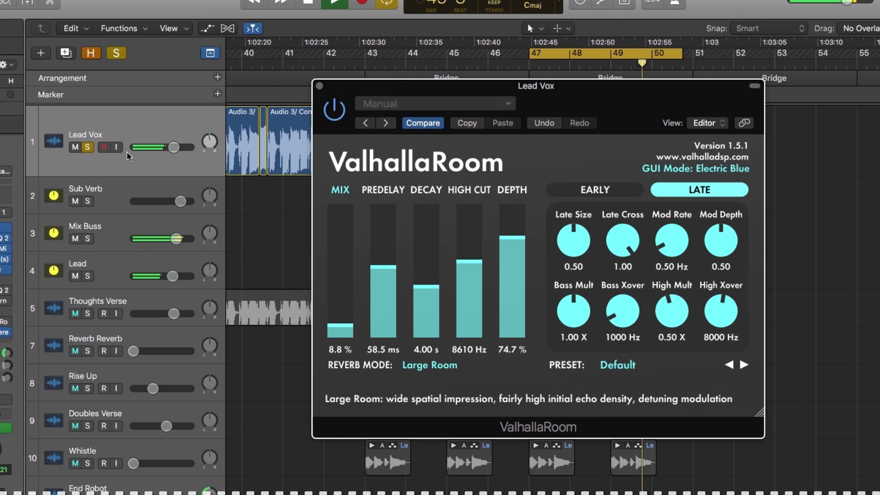
{"action": "left_click", "coordinate": [152, 151]}
{"action": "key", "text": "s"}
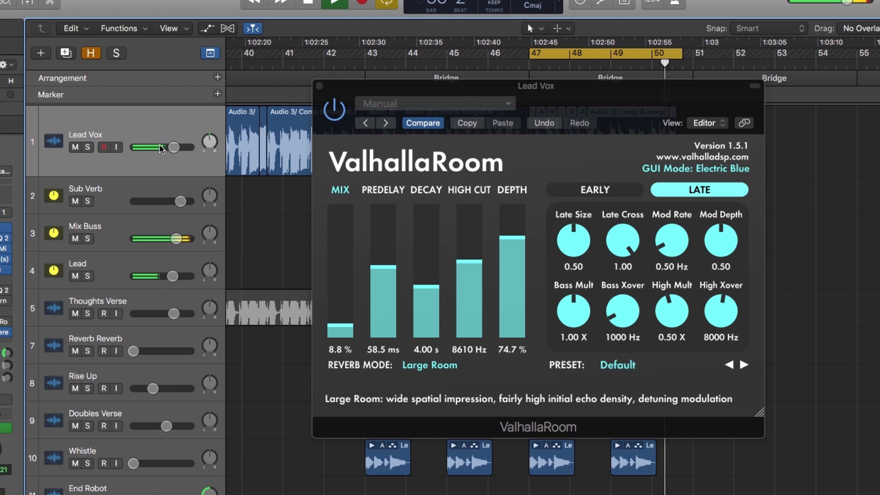
{"action": "key", "text": "space"}
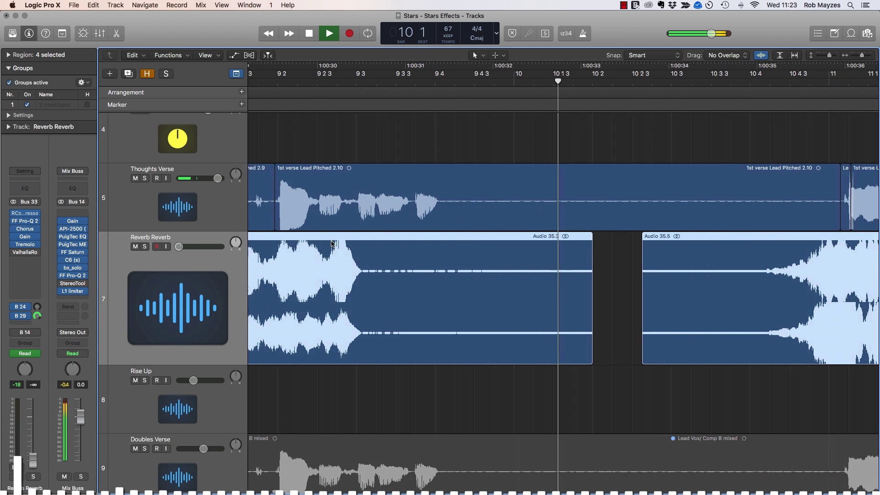
Step: Play the reversed Reverb Reverb swells with region solo, then clear solo and replay from bar 9
{"action": "key", "text": "ctrl+s"}
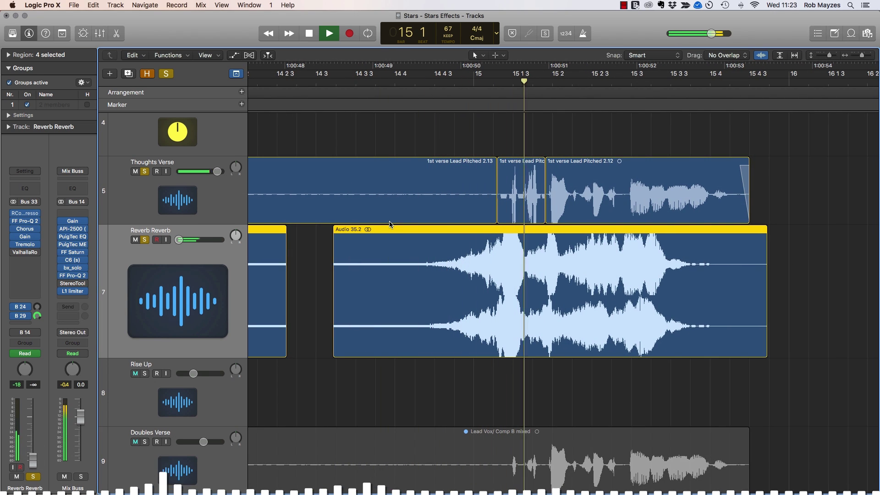
{"action": "key", "text": "space"}
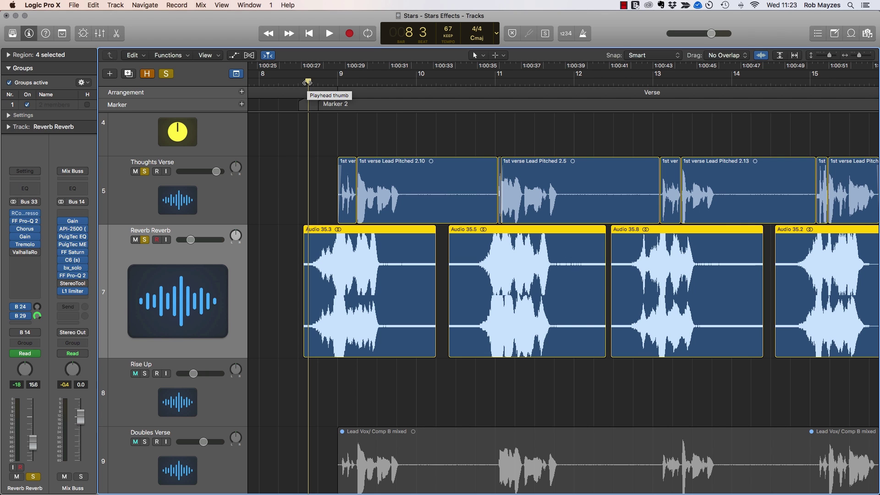
{"action": "left_click", "coordinate": [167, 74]}
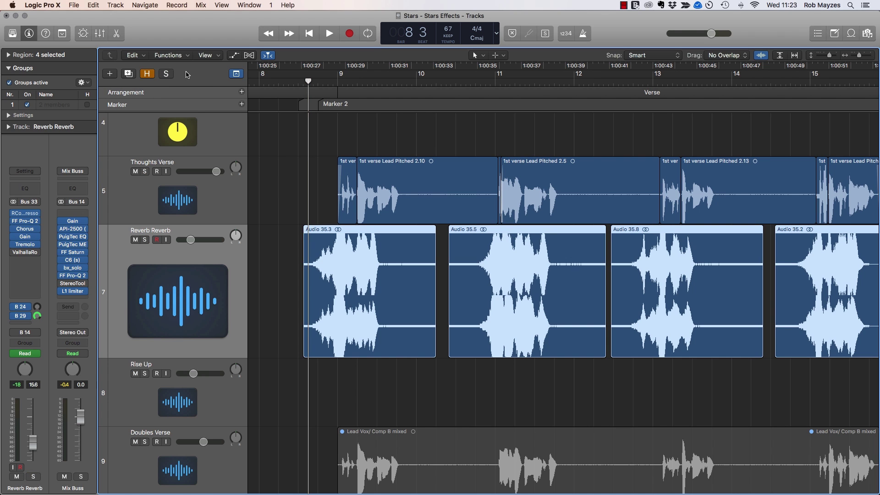
{"action": "key", "text": "space"}
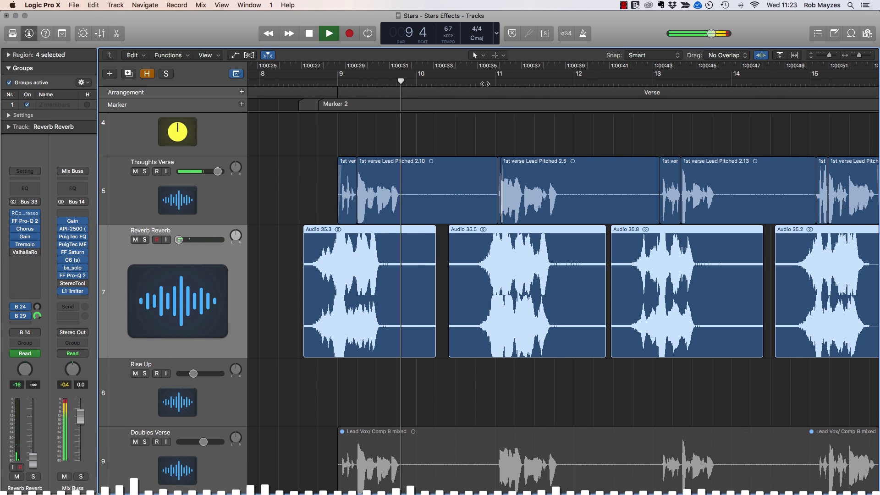
{"action": "key", "text": "space"}
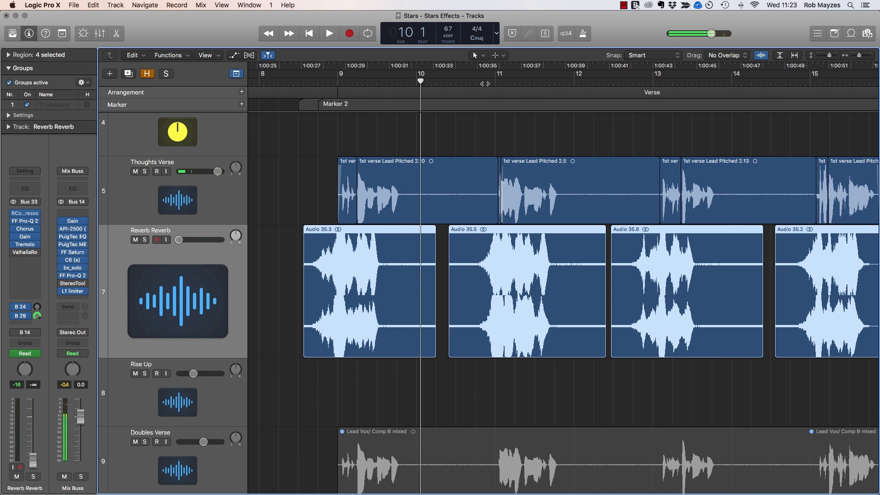
{"action": "scroll", "coordinate": [562, 275], "scroll_direction": "right", "scroll_amount": 1}
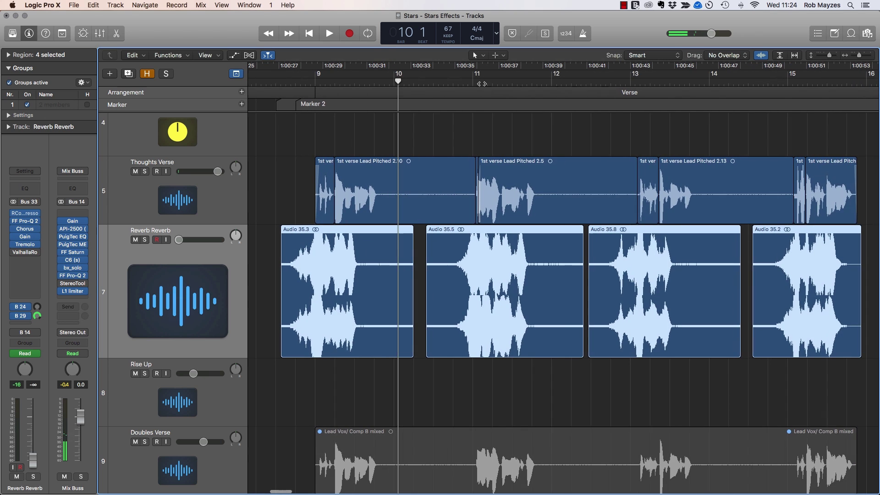
{"action": "key", "text": "space"}
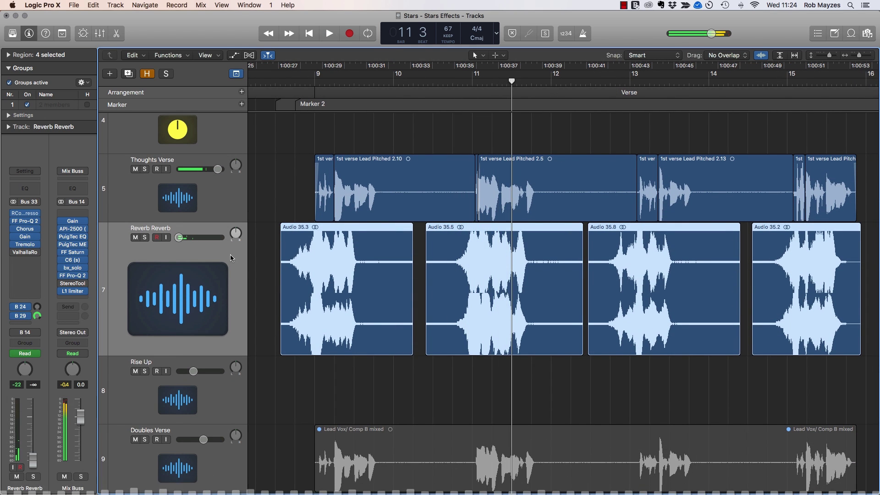
Step: Show the volume automation lanes and play the verse from bar 8 to check the swells
{"action": "key", "text": "a"}
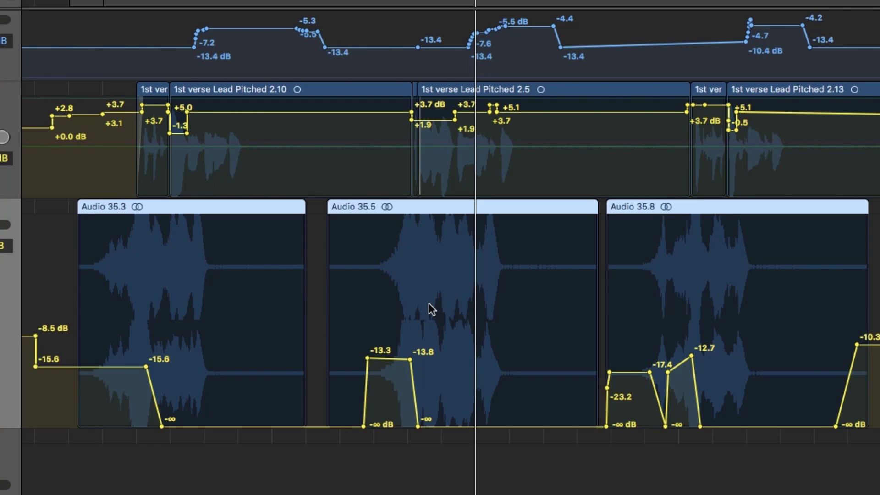
{"action": "key", "text": "space"}
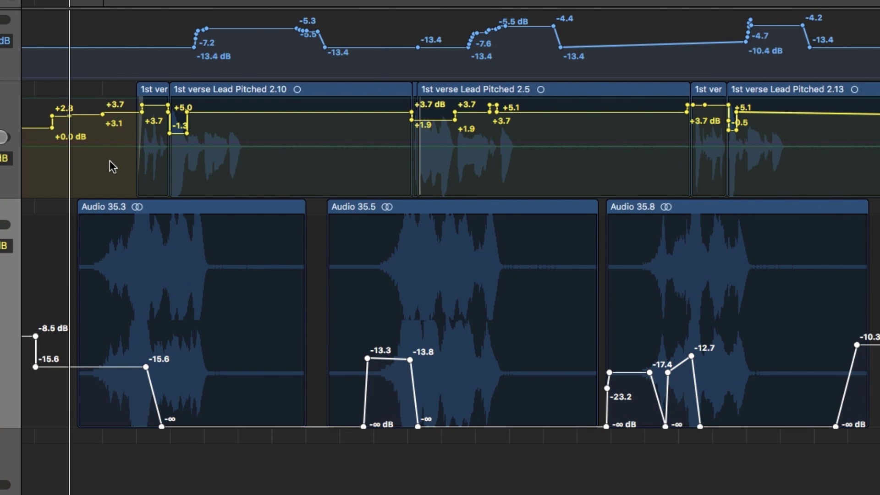
{"action": "key", "text": "space"}
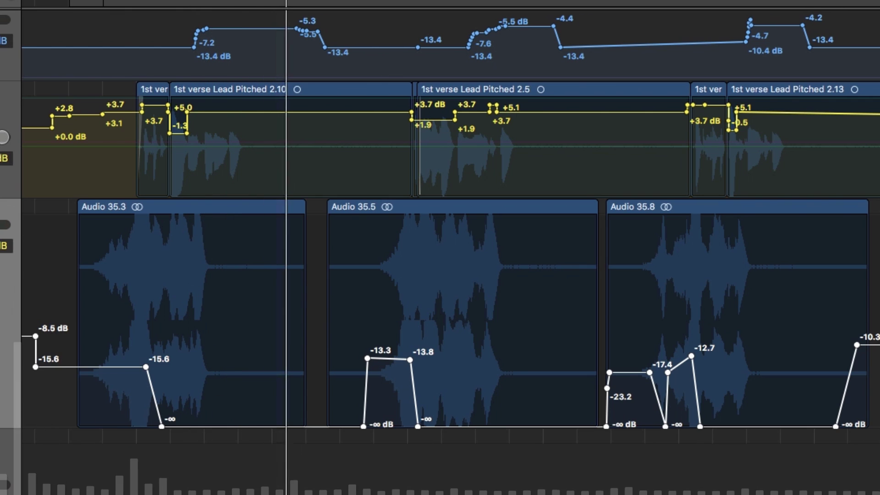
{"action": "key", "text": "space"}
{"action": "key", "text": "super+a"}
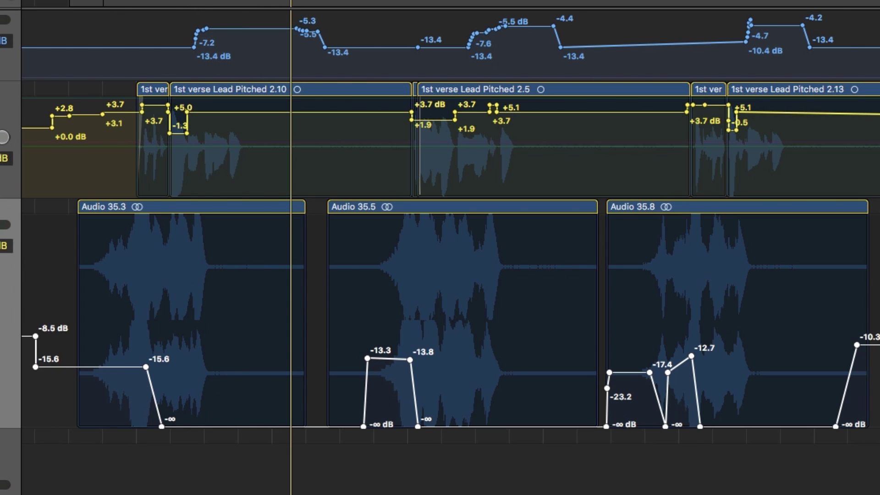
{"action": "key", "text": "space"}
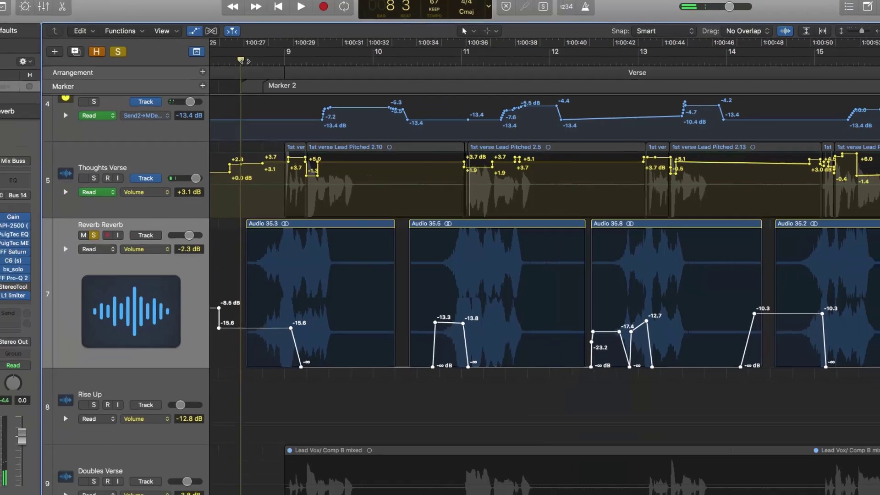
{"action": "key", "text": "space"}
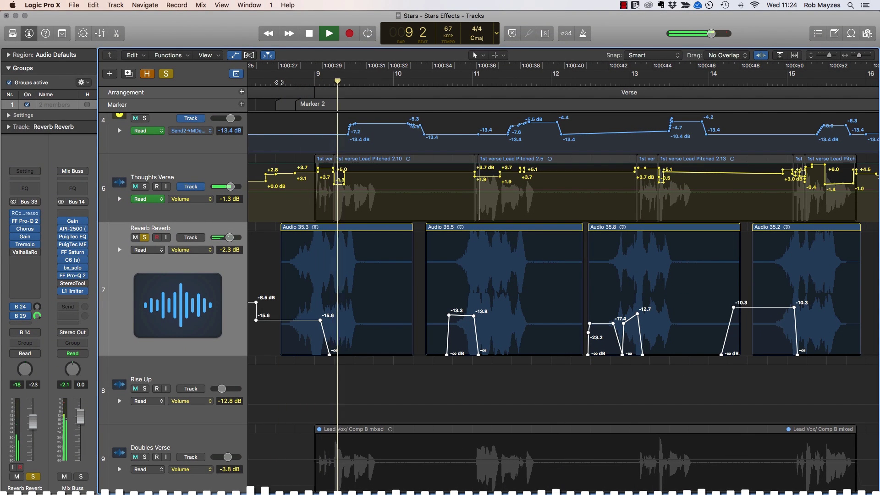
{"action": "key", "text": "space"}
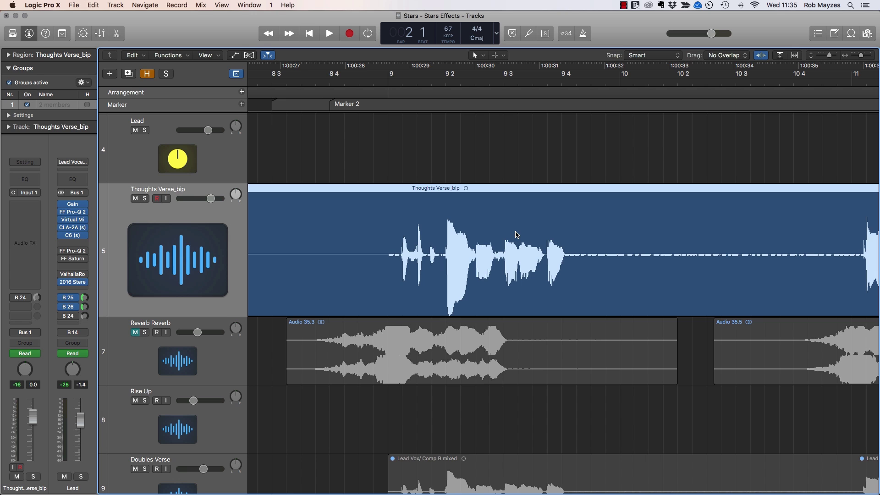
Step: Apply Functions > Reverse to the Thoughts Verse_bip audio file and play the reversed vocal from the start
{"action": "double_click", "coordinate": [515, 243]}
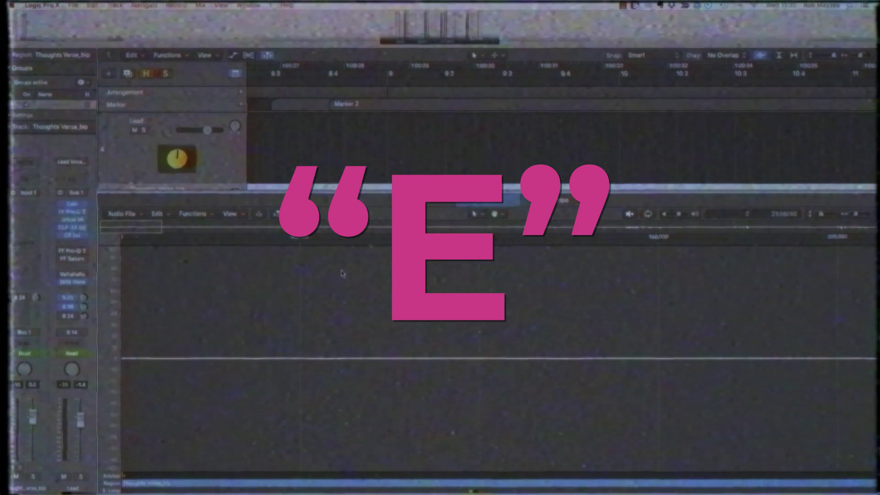
{"action": "left_click", "coordinate": [193, 214]}
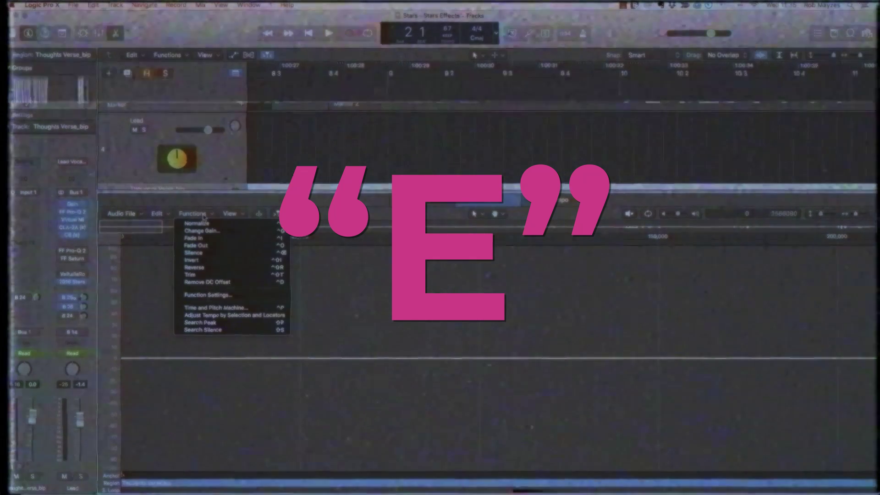
{"action": "left_click", "coordinate": [208, 268]}
{"action": "key", "text": "e"}
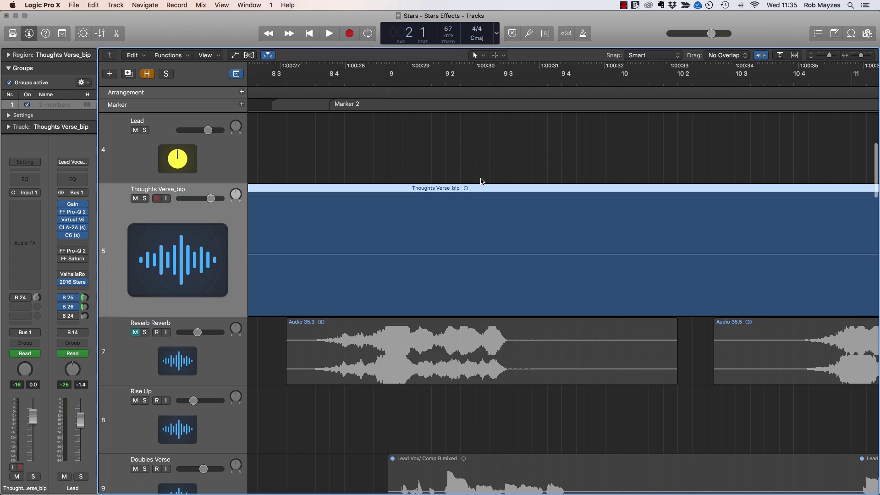
{"action": "key", "text": "Return"}
{"action": "key", "text": "space"}
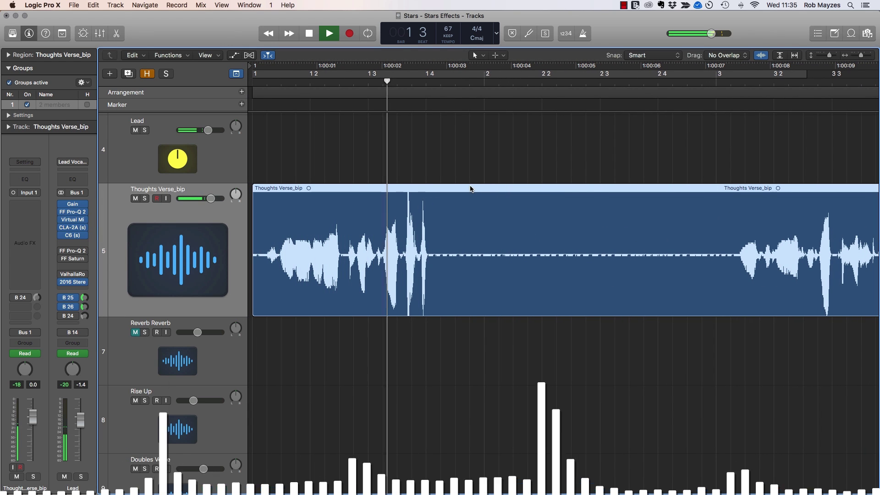
{"action": "key", "text": "space"}
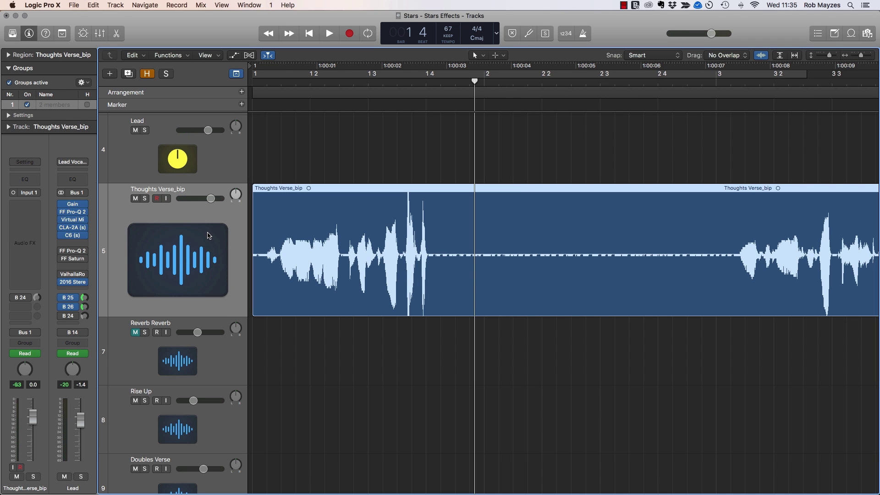
{"action": "key", "text": "Return"}
Step: Load Eventide 2016 Stereo Room in mono on the vocal, set high EQ gain -6 dB and mix fully wet
{"action": "left_click", "coordinate": [25, 202]}
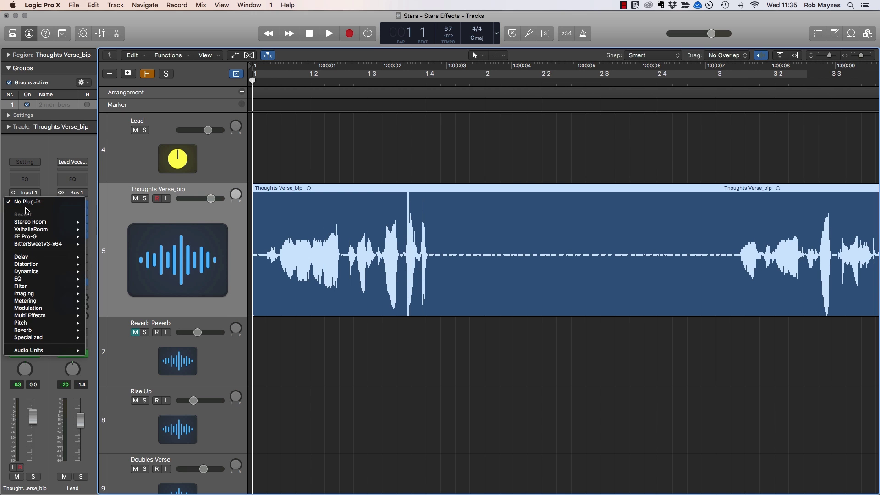
{"action": "mouse_move", "coordinate": [52, 352]}
{"action": "mouse_move", "coordinate": [124, 365]}
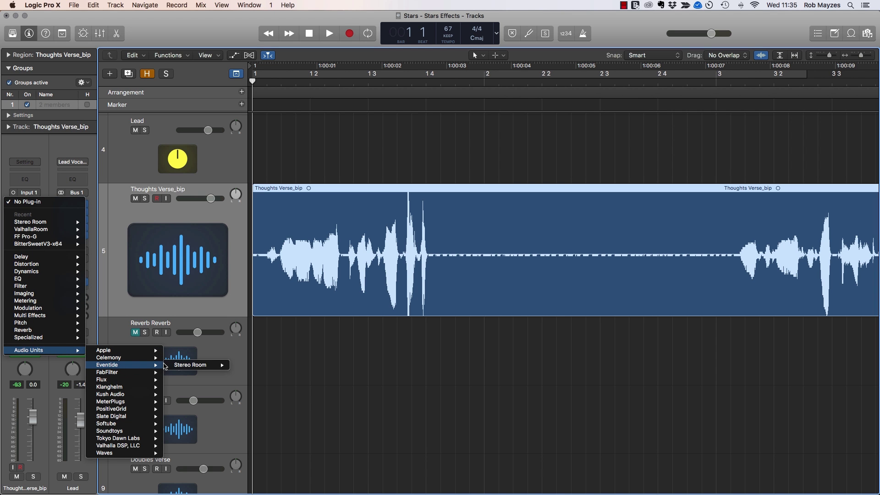
{"action": "mouse_move", "coordinate": [197, 365]}
{"action": "left_click", "coordinate": [246, 367]}
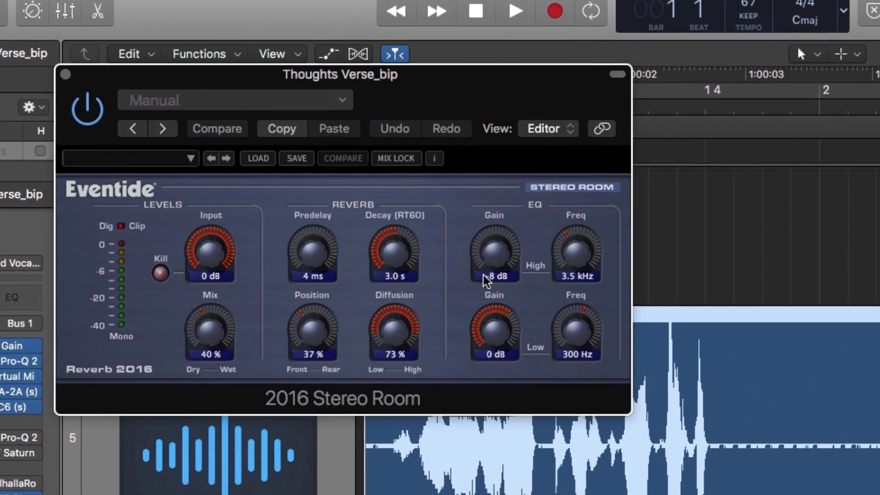
{"action": "left_click_drag", "start_coordinate": [485, 278], "coordinate": [494, 178]}
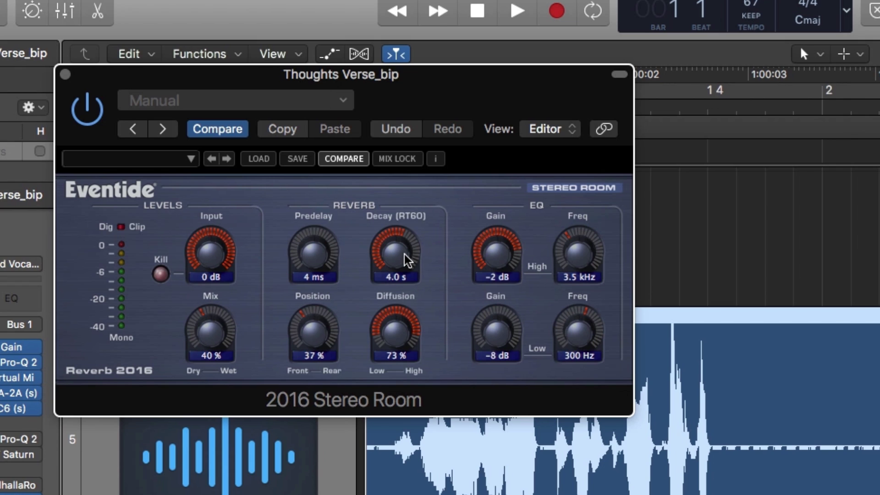
{"action": "left_click_drag", "start_coordinate": [211, 328], "coordinate": [263, 158]}
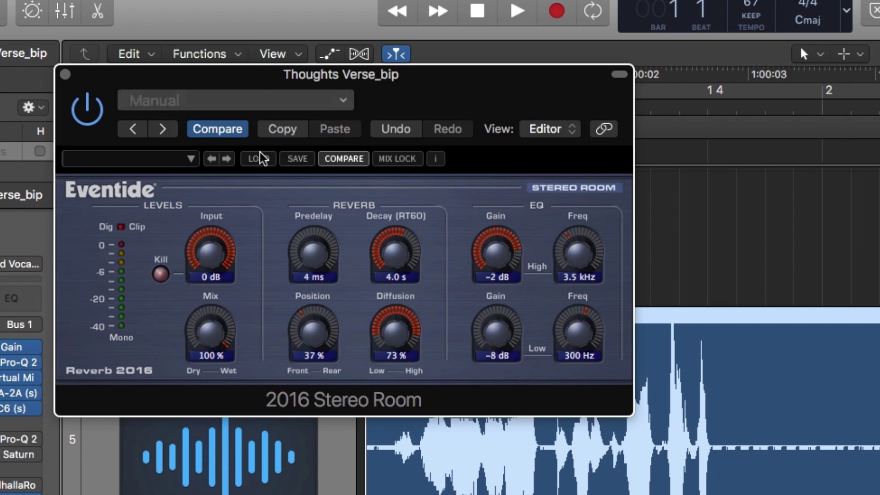
{"action": "key", "text": "space"}
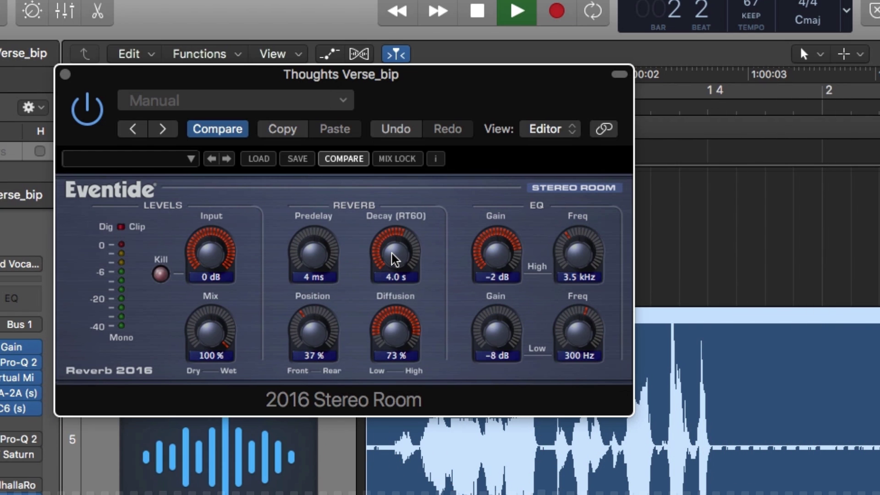
Step: Shorten the reverb decay to about 2.3 s, auditioning from bar 1 beat 3
{"action": "mouse_move", "coordinate": [394, 260]}
{"action": "left_mouse_down"}
{"action": "mouse_move", "coordinate": [397, 275]}
{"action": "mouse_move", "coordinate": [393, 255]}
{"action": "left_mouse_up"}
{"action": "key", "text": "space"}
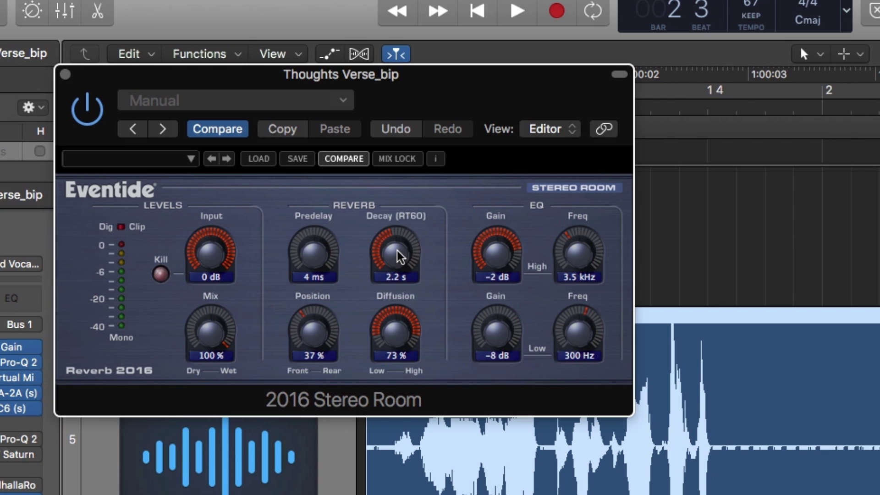
{"action": "left_click", "coordinate": [648, 107]}
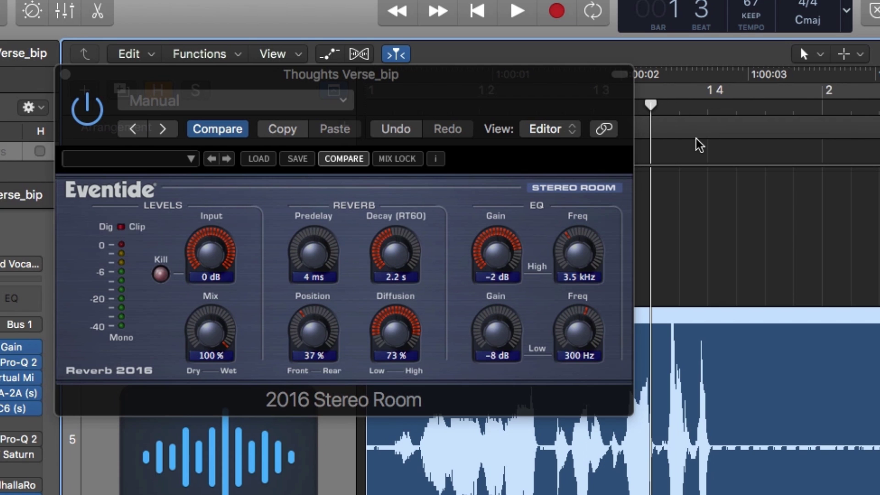
{"action": "key", "text": "space"}
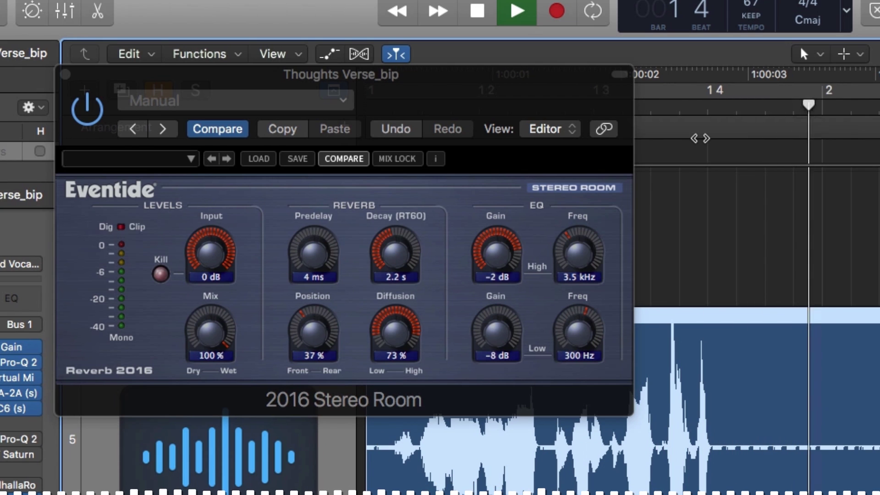
{"action": "key", "text": "space"}
{"action": "left_click", "coordinate": [400, 246]}
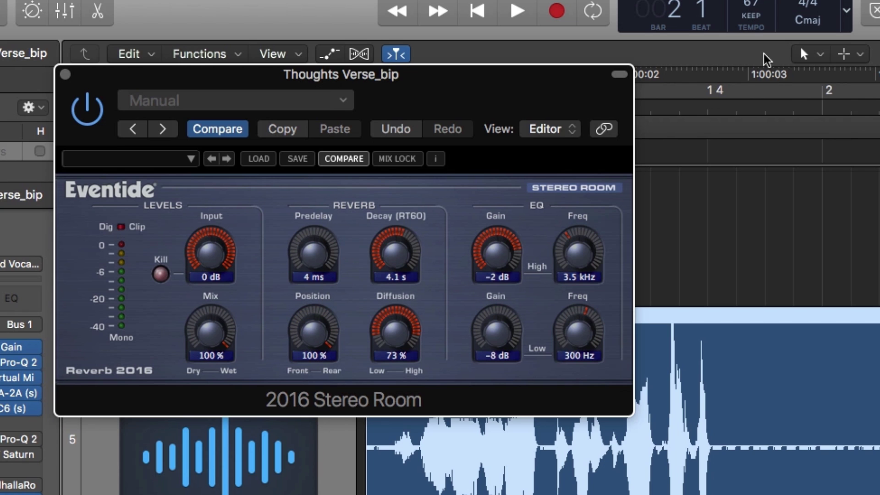
{"action": "left_click", "coordinate": [679, 108]}
{"action": "key", "text": "space"}
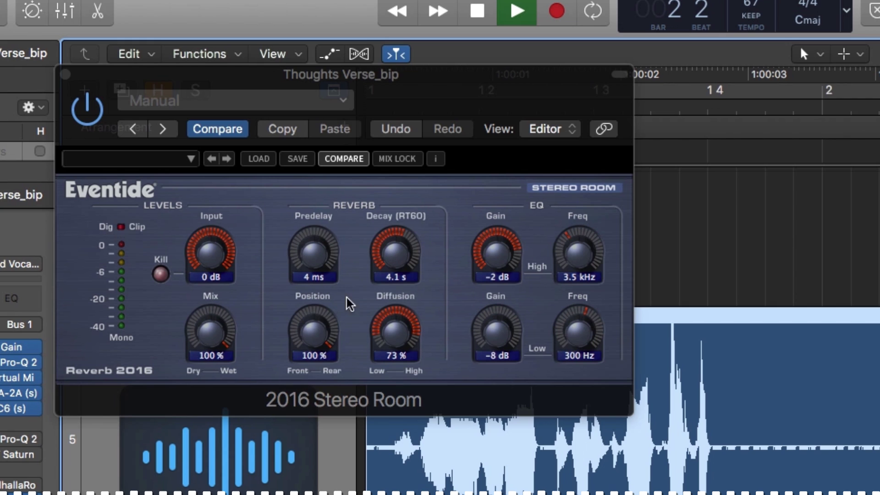
Step: Pull the reverb Position down to 96% and settle the decay at about 3.4 s
{"action": "left_click_drag", "start_coordinate": [317, 330], "coordinate": [321, 342]}
{"action": "left_click_drag", "start_coordinate": [383, 252], "coordinate": [382, 290]}
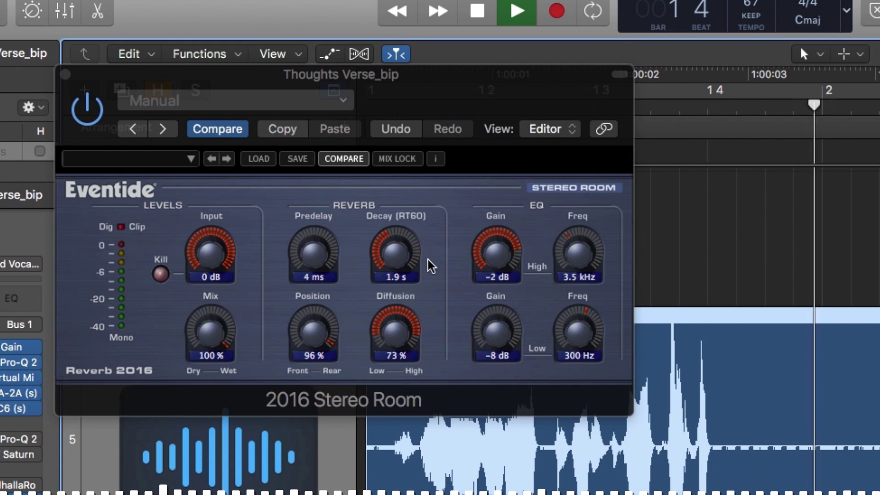
{"action": "left_click_drag", "start_coordinate": [399, 256], "coordinate": [404, 236]}
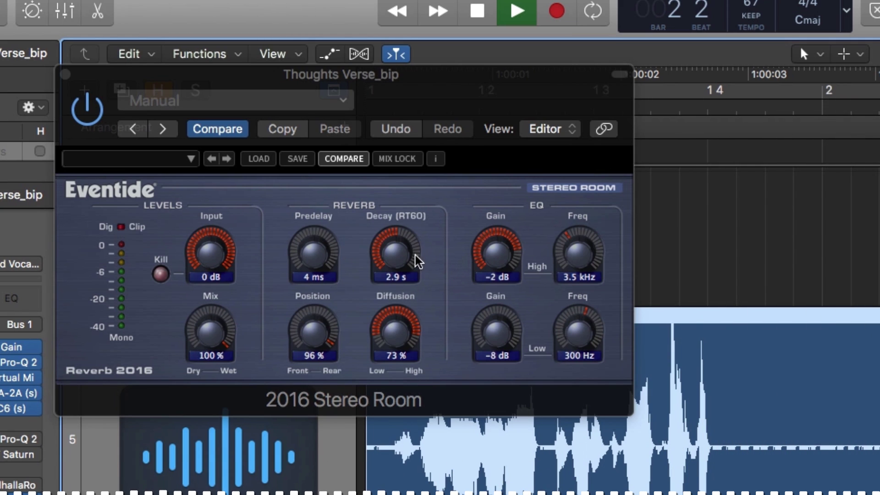
{"action": "left_click_drag", "start_coordinate": [417, 261], "coordinate": [403, 236]}
{"action": "left_click", "coordinate": [660, 104]}
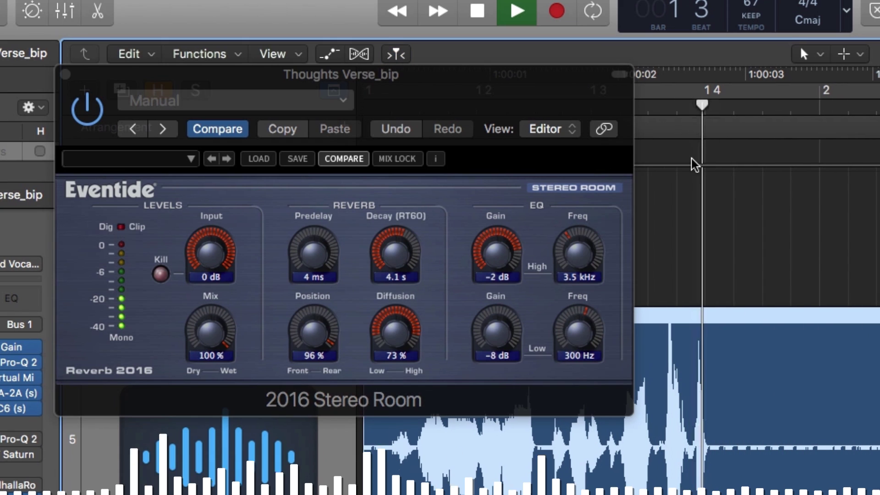
{"action": "mouse_move", "coordinate": [393, 252]}
{"action": "left_mouse_down"}
{"action": "mouse_move", "coordinate": [389, 269]}
{"action": "mouse_move", "coordinate": [403, 251]}
{"action": "left_mouse_up"}
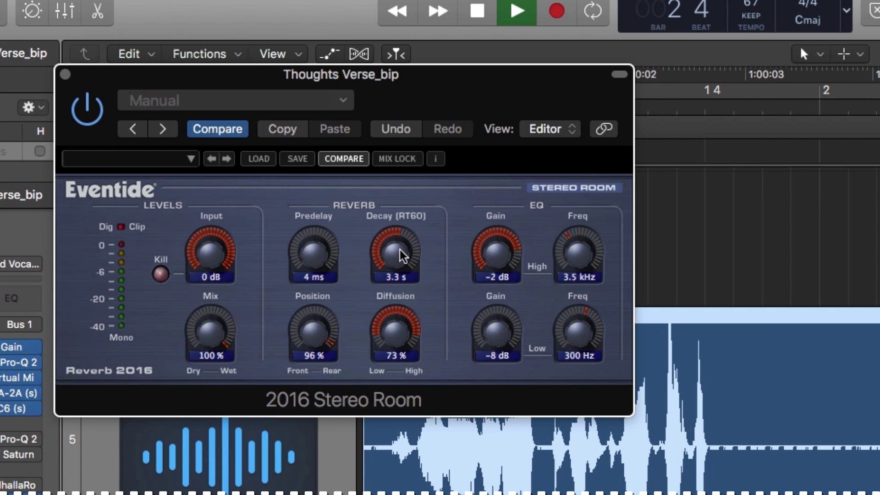
{"action": "left_click", "coordinate": [709, 150]}
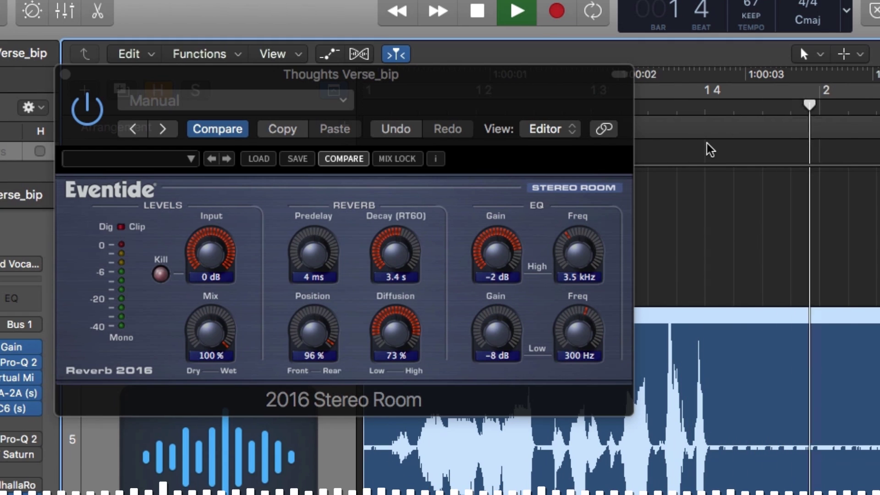
{"action": "key", "text": "space"}
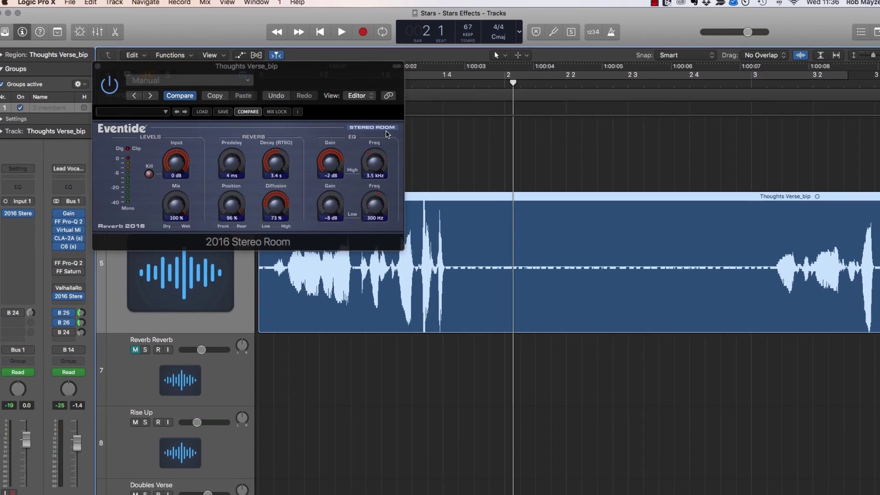
Step: Close the reverb window and add a new audio track, Audio 37
{"action": "left_click", "coordinate": [101, 67]}
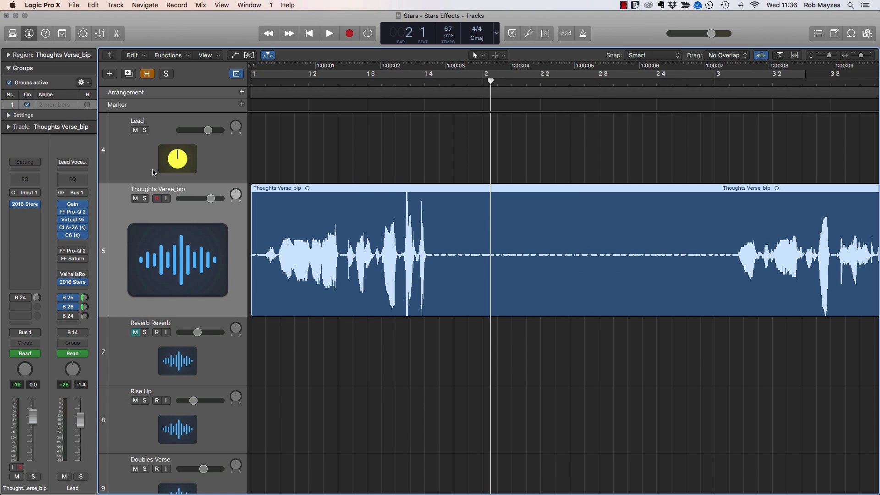
{"action": "left_click", "coordinate": [110, 73]}
{"action": "key", "text": "Return"}
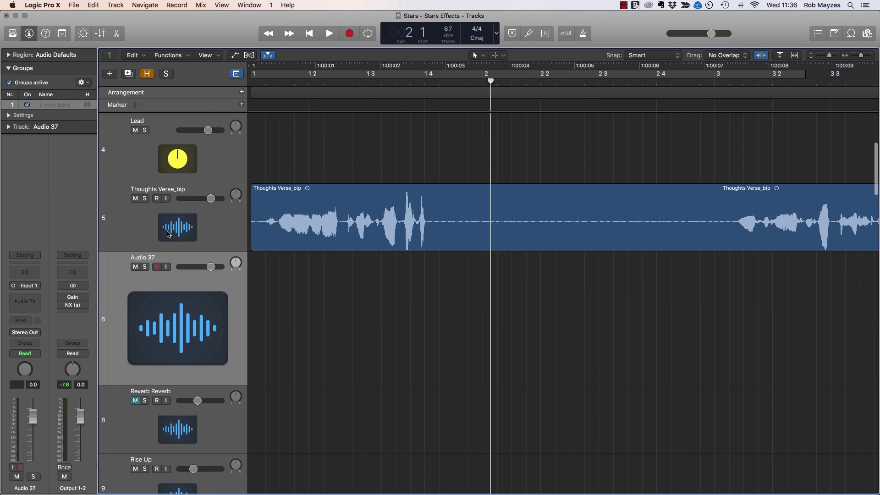
Step: Add a Bus 21 send on the Thoughts Verse_bip track, then select Audio 37
{"action": "left_click", "coordinate": [167, 234]}
{"action": "left_click", "coordinate": [26, 311]}
{"action": "mouse_move", "coordinate": [51, 349]}
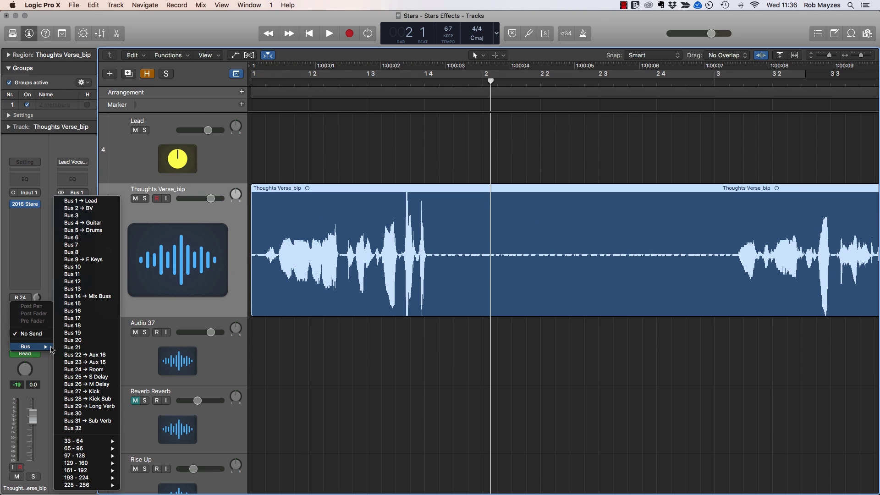
{"action": "left_click", "coordinate": [85, 348]}
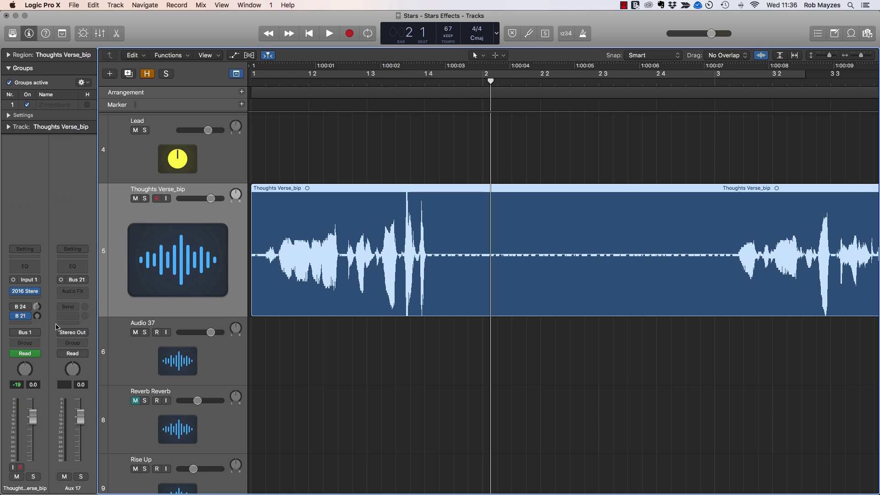
{"action": "left_click", "coordinate": [184, 363]}
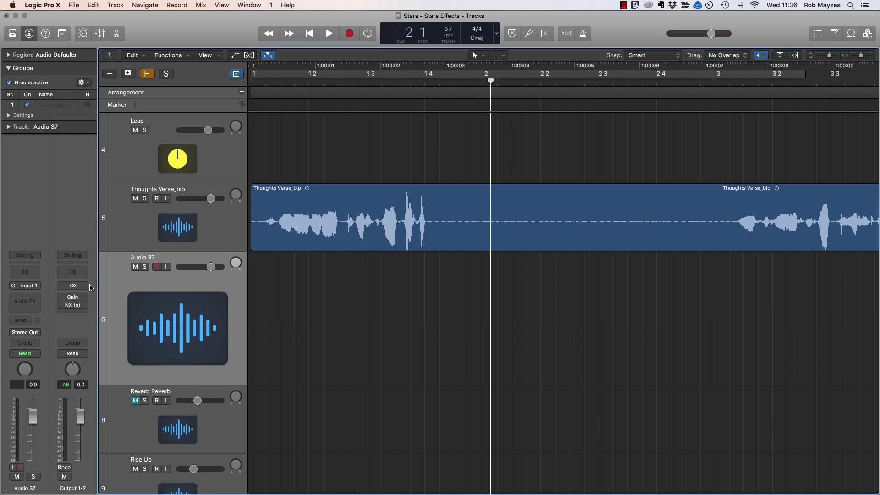
Step: Rename Audio 37 to 'Reverse Verb' and set its input to Bus 21
{"action": "double_click", "coordinate": [155, 256]}
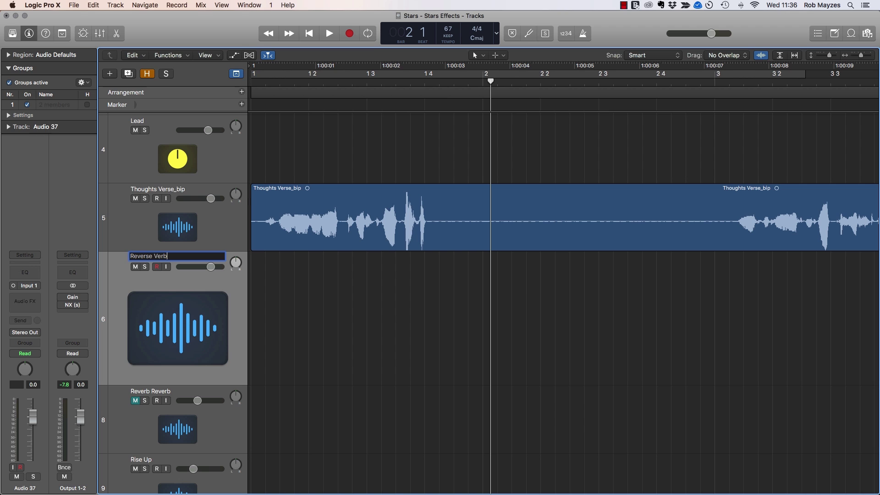
{"action": "type", "text": "Reverse Verb"}
{"action": "key", "text": "Return"}
{"action": "left_click", "coordinate": [41, 286]}
{"action": "mouse_move", "coordinate": [54, 320]}
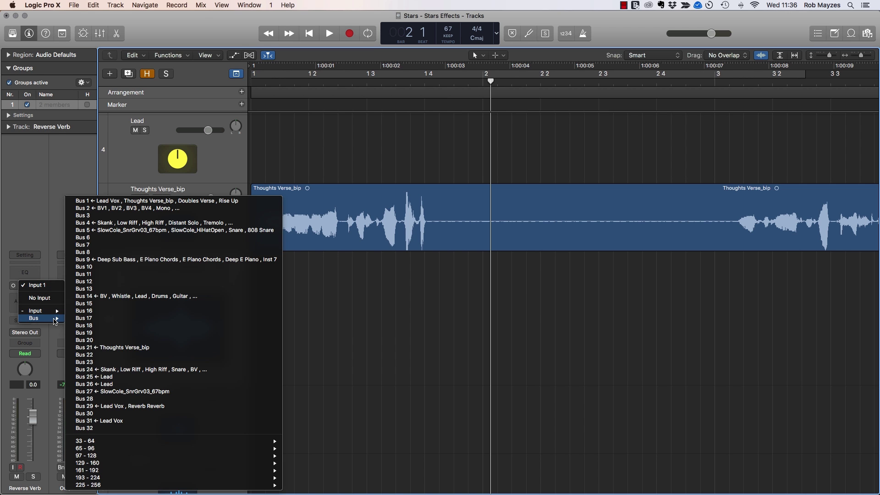
{"action": "left_click", "coordinate": [325, 258]}
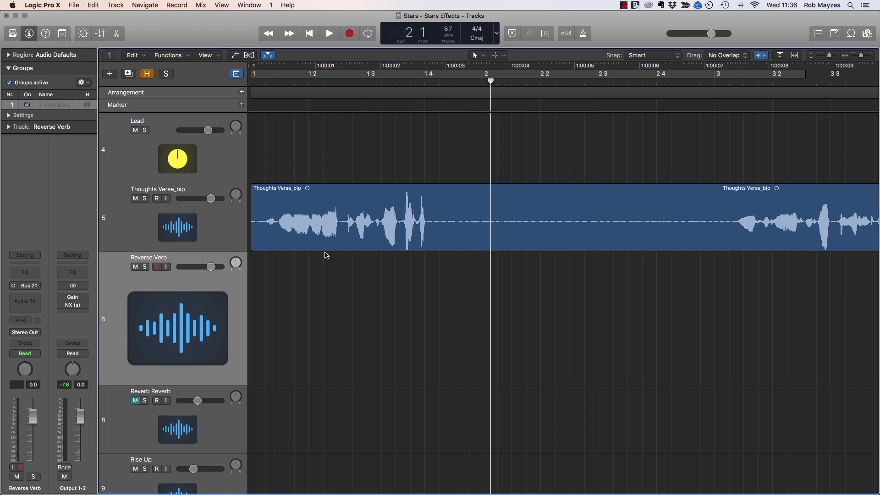
Step: Record the reverb from the project start into the Reverse Verb#01 region
{"action": "key", "text": "Return"}
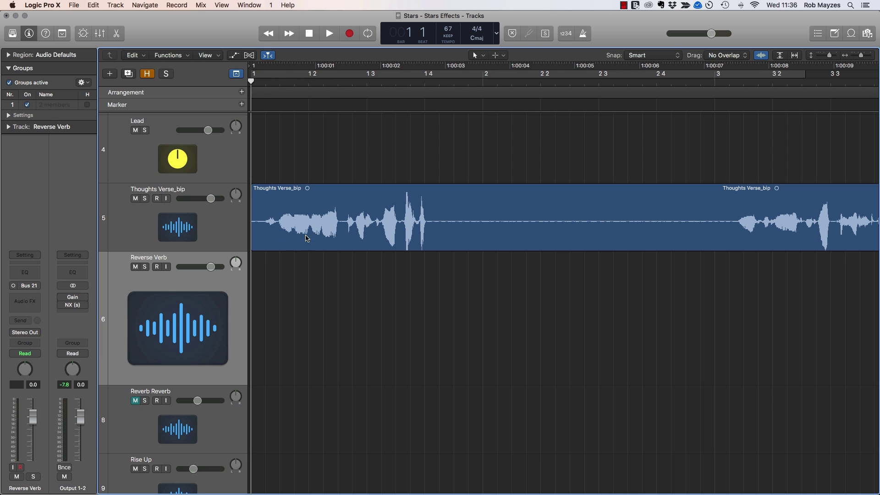
{"action": "key", "text": "r"}
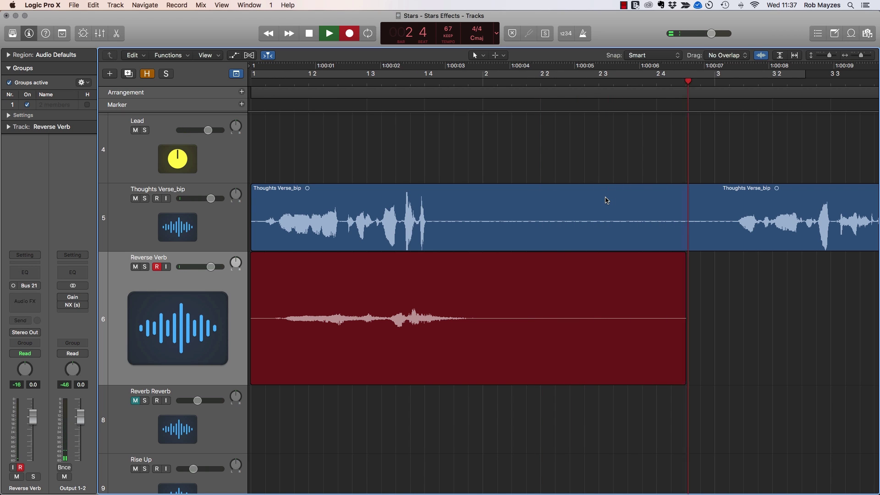
{"action": "key", "text": "space"}
Step: Apply an Audio File editor function to the Thoughts Verse_bip audio, flattening its waveform
{"action": "left_click", "coordinate": [384, 233]}
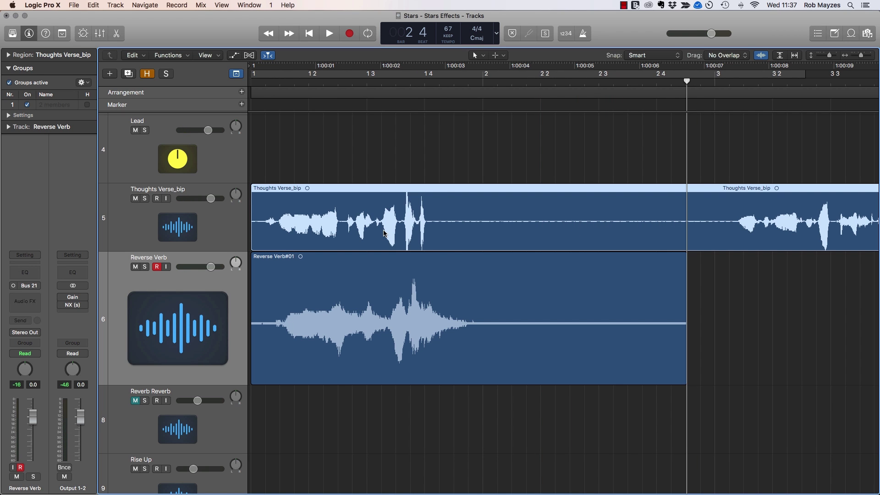
{"action": "double_click", "coordinate": [379, 217]}
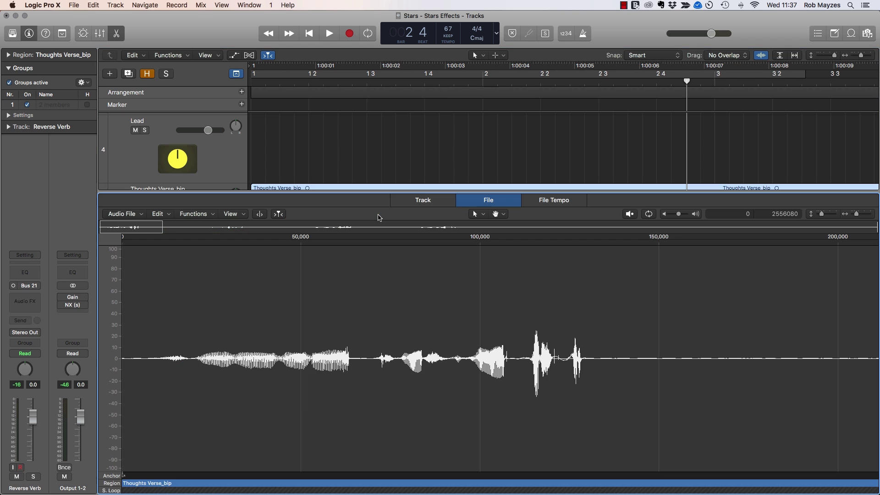
{"action": "left_click", "coordinate": [192, 213]}
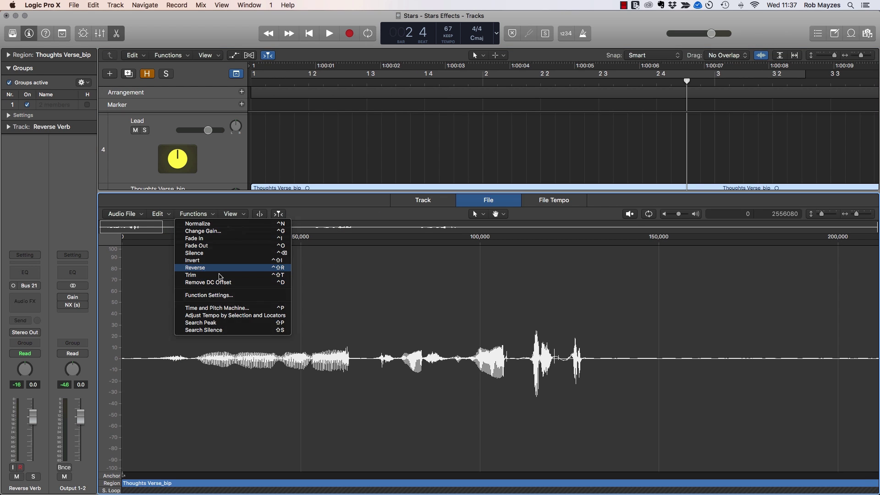
{"action": "left_click", "coordinate": [198, 265]}
{"action": "key", "text": "e"}
{"action": "key", "text": "Return"}
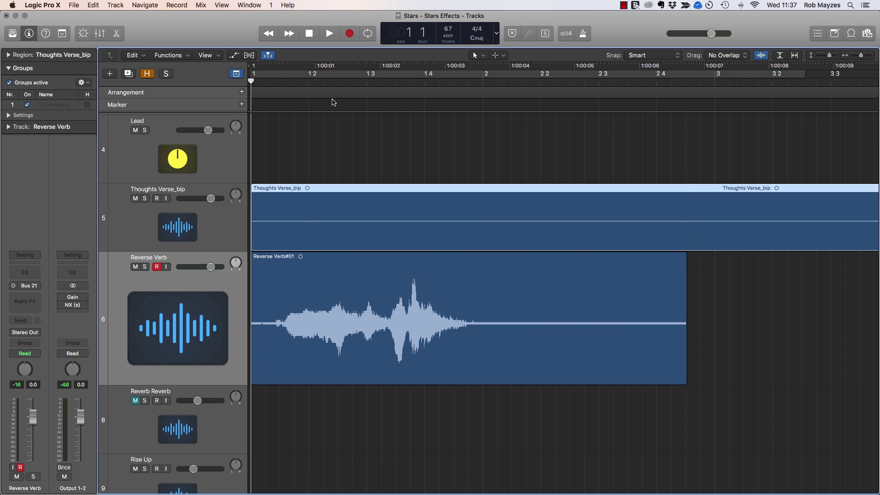
Step: Disarm and solo Reverse Verb, play the captured reverb take, and select Reverse Verb#01
{"action": "left_click", "coordinate": [157, 267]}
{"action": "left_click", "coordinate": [144, 267]}
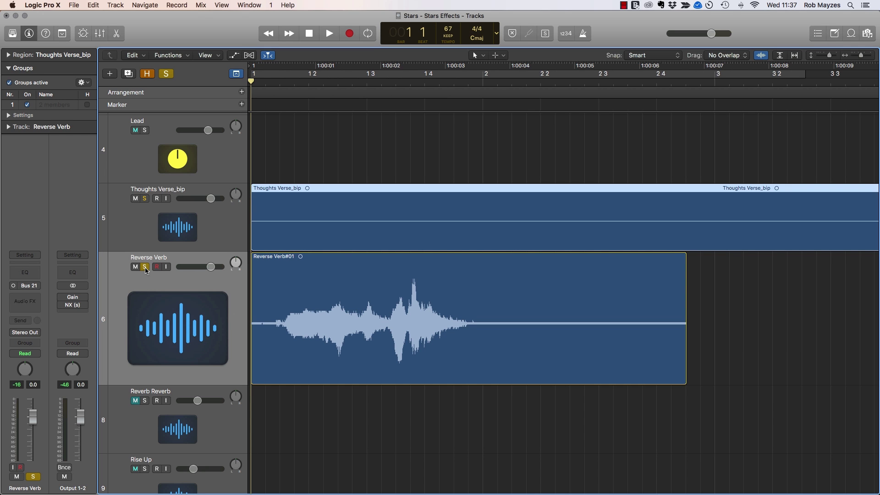
{"action": "key", "text": "space"}
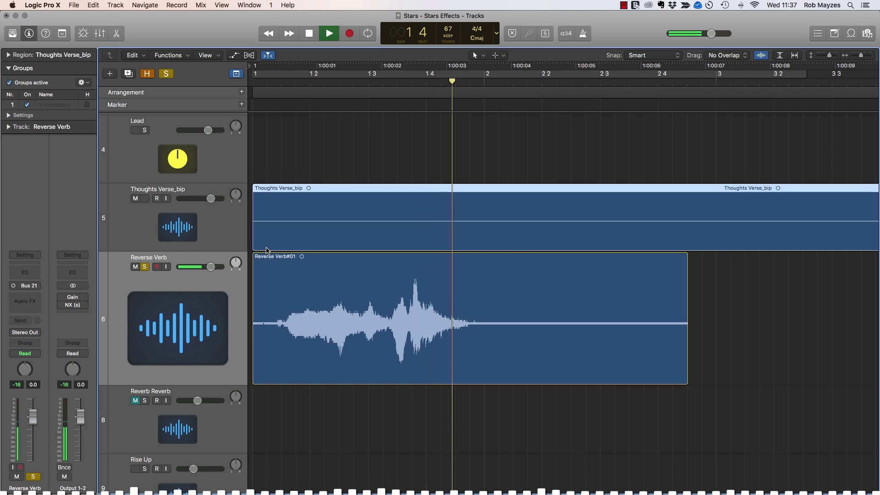
{"action": "key", "text": "space"}
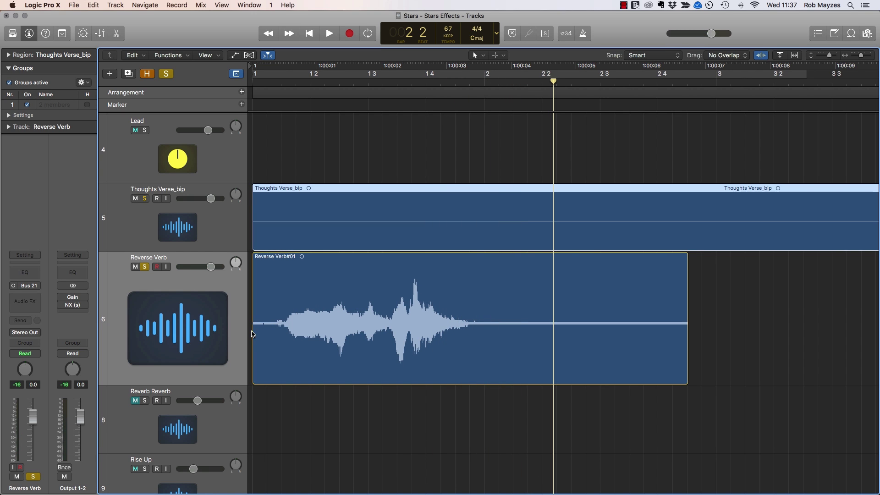
{"action": "left_click", "coordinate": [313, 310]}
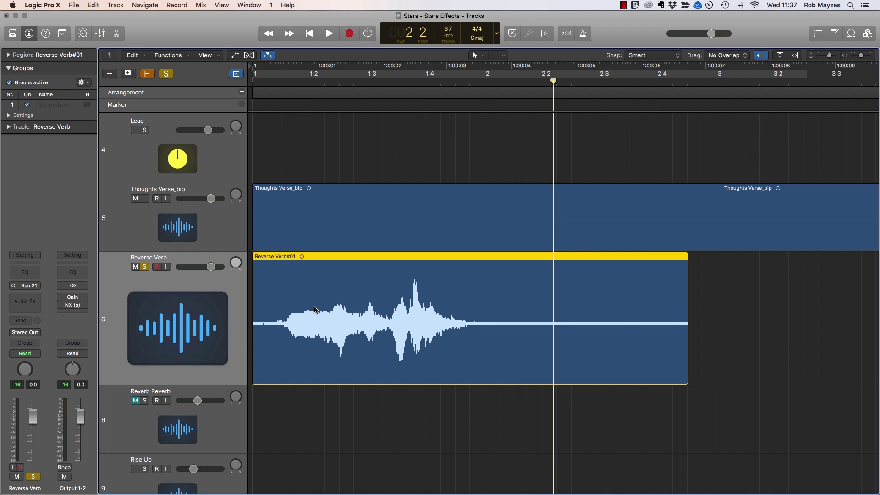
Step: Reverse the Reverse Verb#01 audio file and play it from bar 1 3
{"action": "double_click", "coordinate": [342, 304]}
{"action": "left_click", "coordinate": [199, 213]}
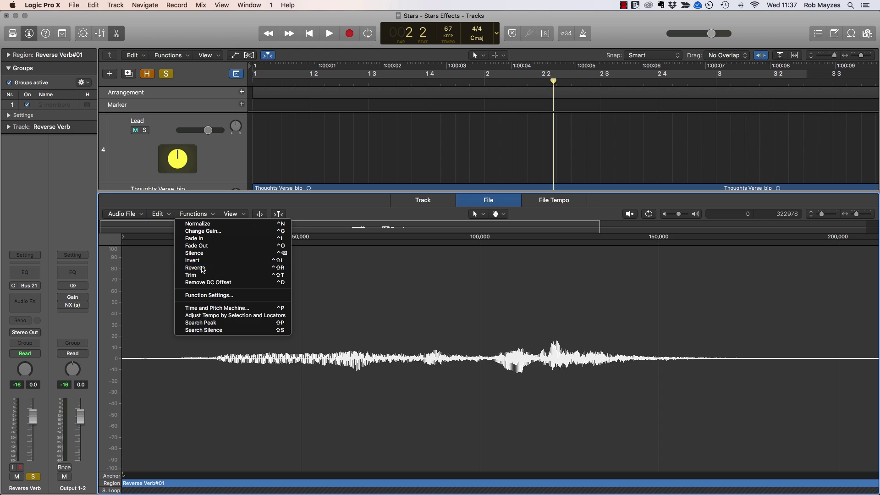
{"action": "left_click", "coordinate": [202, 268]}
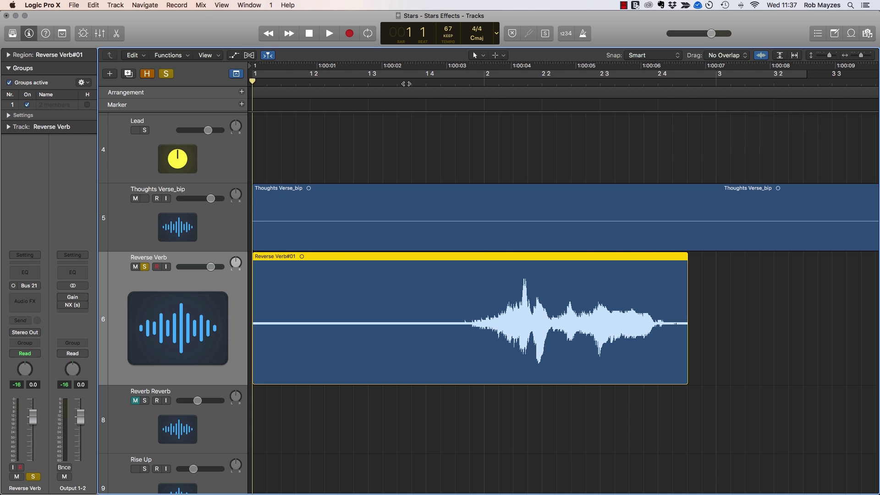
{"action": "left_click", "coordinate": [411, 83]}
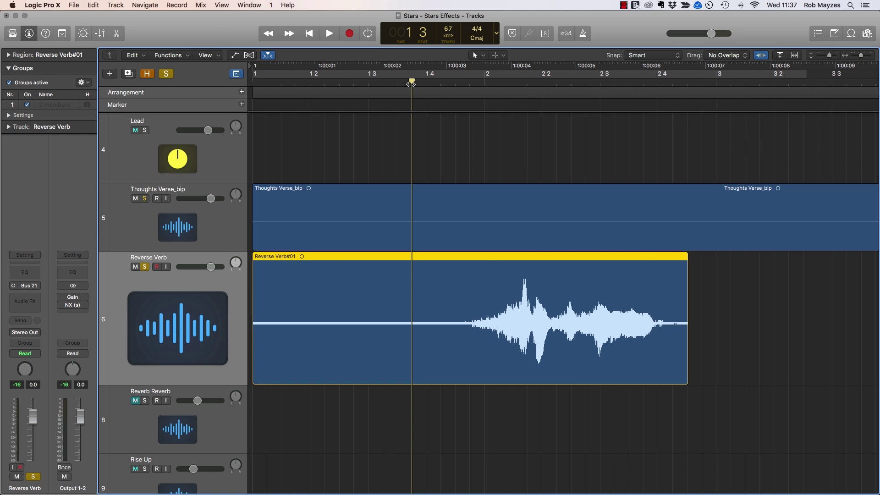
{"action": "key", "text": "space"}
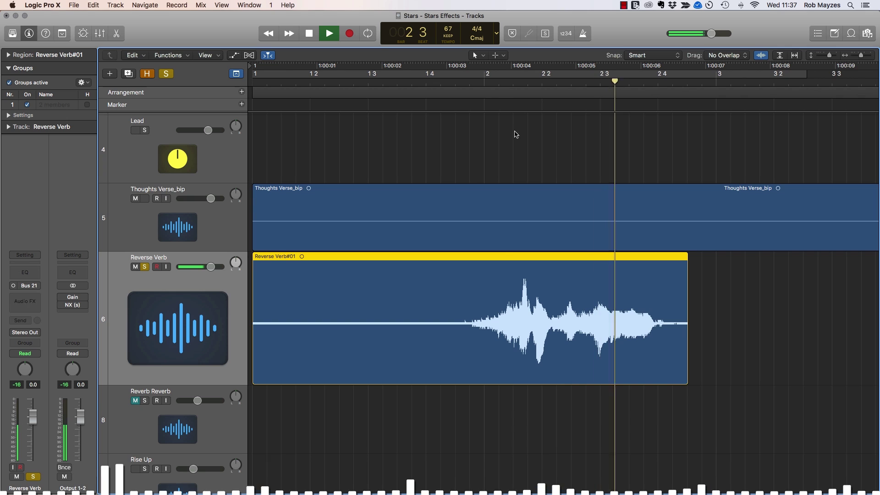
{"action": "key", "text": "space"}
Step: Trim the region to start at bar 1 4 and end at its peak, then play the swell
{"action": "left_click_drag", "start_coordinate": [687, 353], "coordinate": [524, 357]}
{"action": "left_click_drag", "start_coordinate": [257, 378], "coordinate": [465, 340]}
{"action": "key", "text": "t"}
{"action": "key", "text": "a"}
{"action": "left_click_drag", "start_coordinate": [572, 333], "coordinate": [463, 328]}
{"action": "key", "text": "space"}
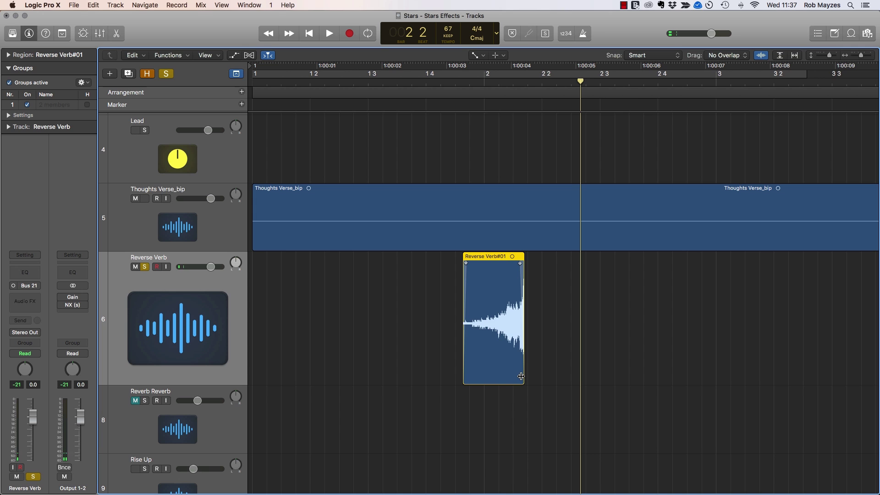
Step: Extend the swell's end slightly and play it from around bar 2
{"action": "key", "text": "t"}
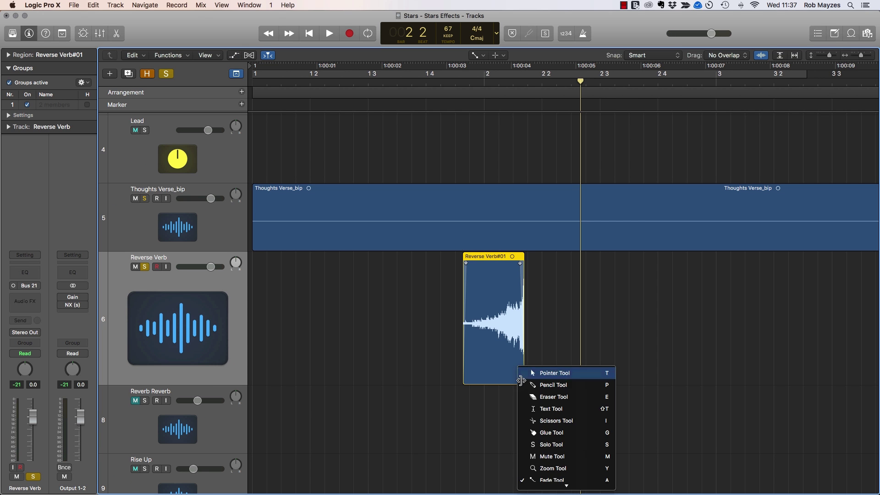
{"action": "key", "text": "t"}
{"action": "left_click_drag", "start_coordinate": [524, 377], "coordinate": [532, 377]}
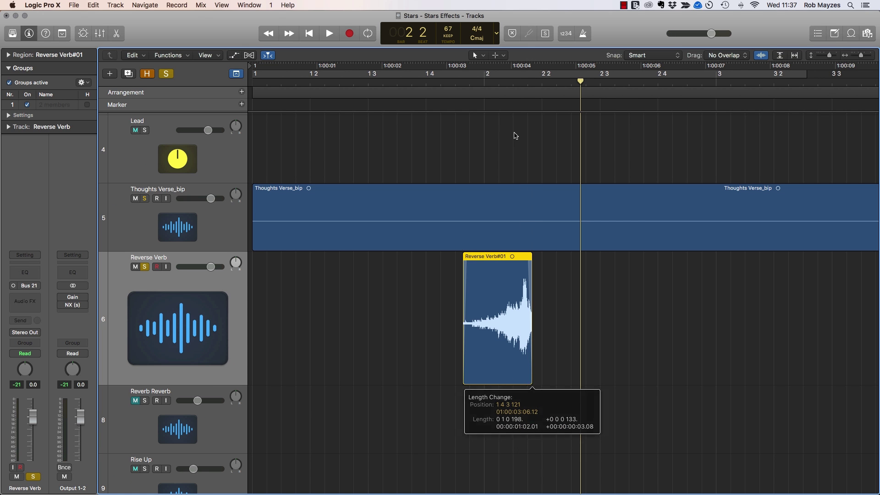
{"action": "double_click", "coordinate": [494, 76]}
{"action": "key", "text": "space"}
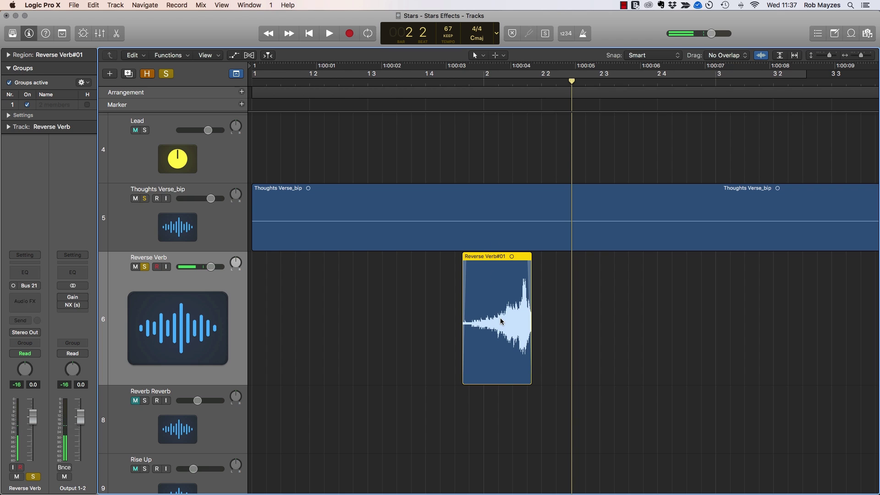
Step: Move the swell from bar 2 to just before the vocal entry at bar 9
{"action": "key", "text": "z"}
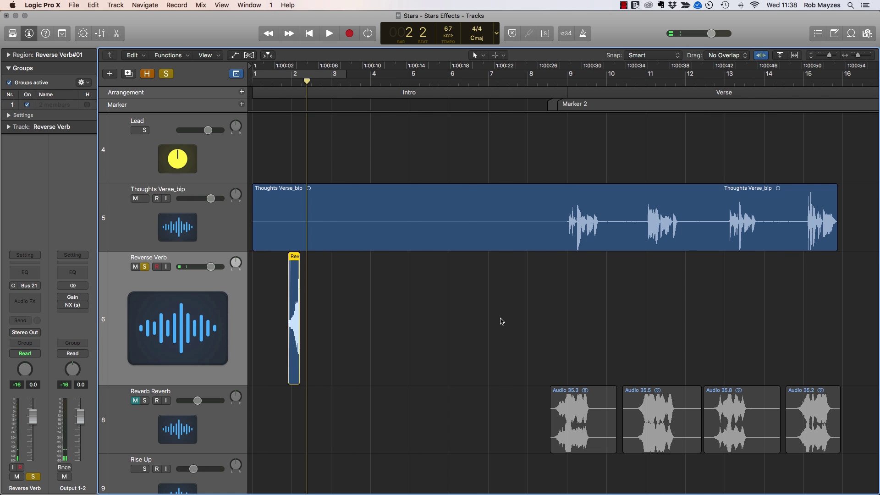
{"action": "left_click_drag", "start_coordinate": [294, 333], "coordinate": [568, 287]}
{"action": "scroll", "coordinate": [568, 287], "scroll_direction": "up", "scroll_amount": 10}
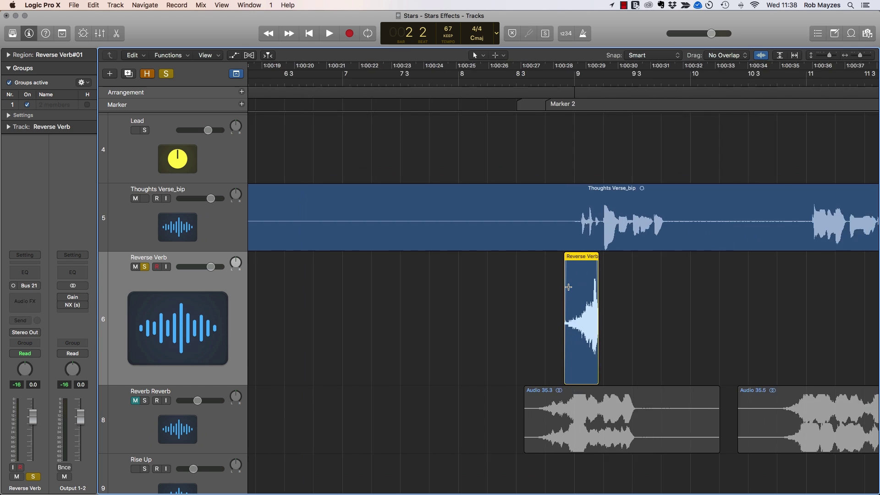
{"action": "scroll", "coordinate": [568, 287], "scroll_direction": "up", "scroll_amount": 3}
{"action": "left_click_drag", "start_coordinate": [719, 302], "coordinate": [651, 303]}
Step: Set a cycle range from bar 8 3 around the verse entry and loop it
{"action": "left_click", "coordinate": [452, 72]}
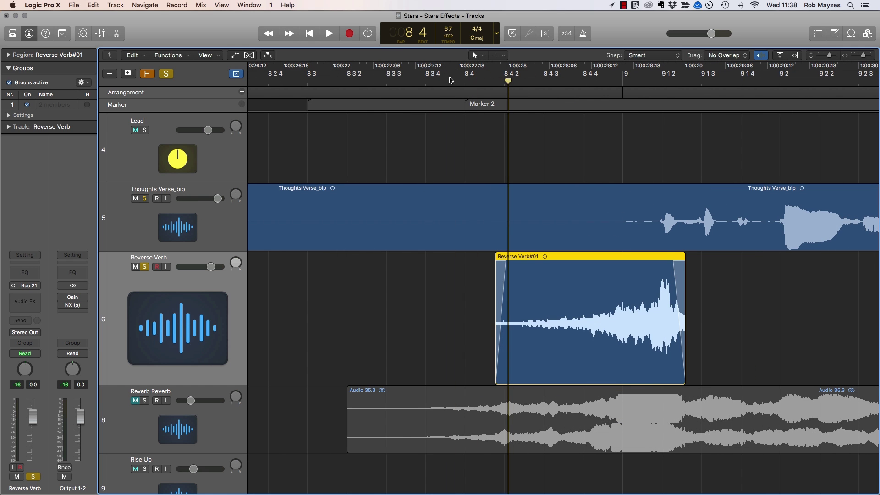
{"action": "left_click_drag", "start_coordinate": [423, 69], "coordinate": [873, 69]}
{"action": "key", "text": "super+Left"}
{"action": "key", "text": "space"}
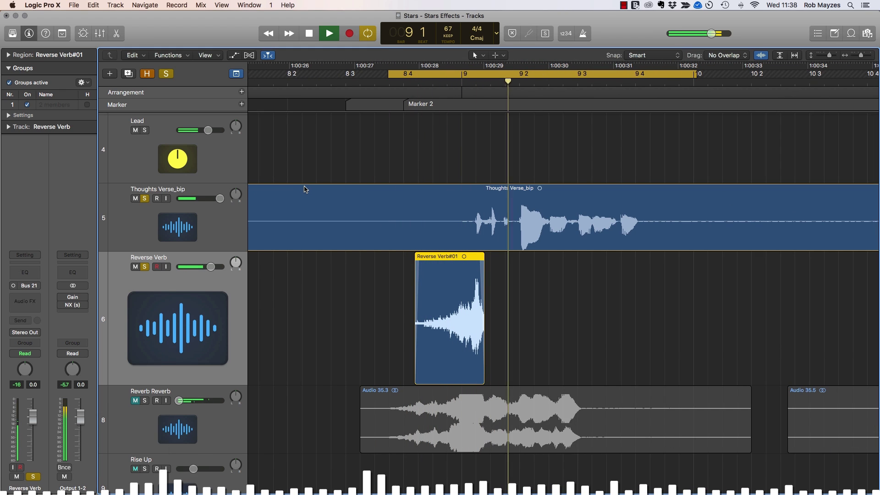
{"action": "key", "text": "space"}
Step: Check the vocal's insert and Bus 21 send options, then replay the loop
{"action": "left_click", "coordinate": [445, 238]}
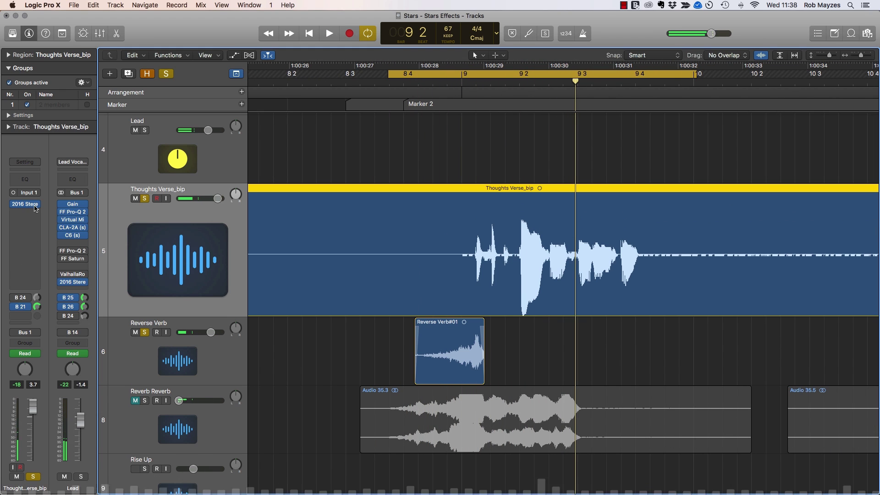
{"action": "left_click", "coordinate": [41, 219]}
{"action": "key", "text": "Escape"}
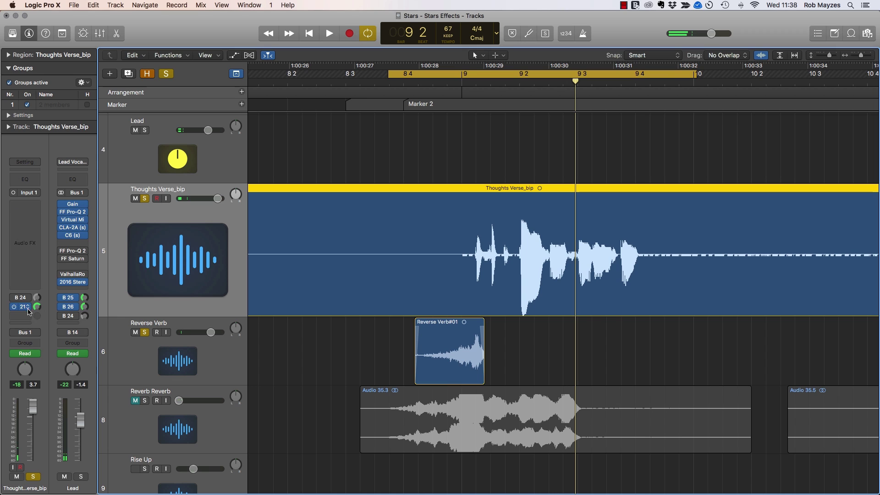
{"action": "left_click", "coordinate": [28, 321]}
{"action": "left_click", "coordinate": [29, 348]}
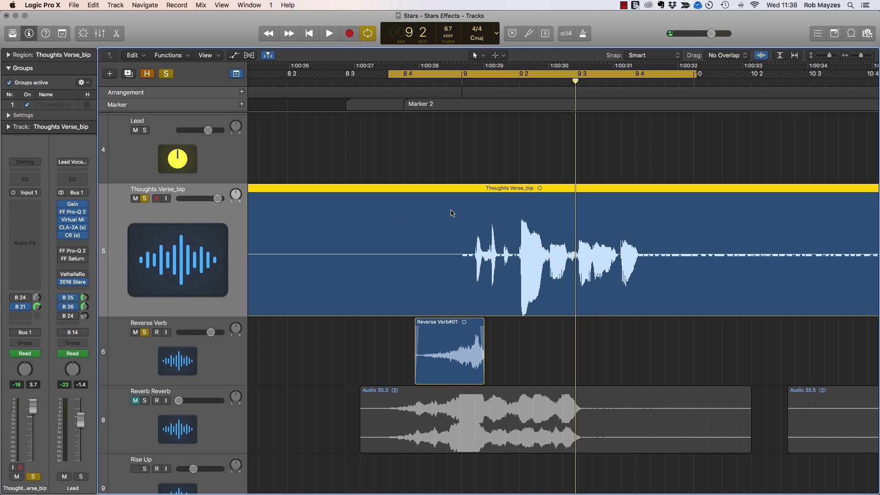
{"action": "key", "text": "space"}
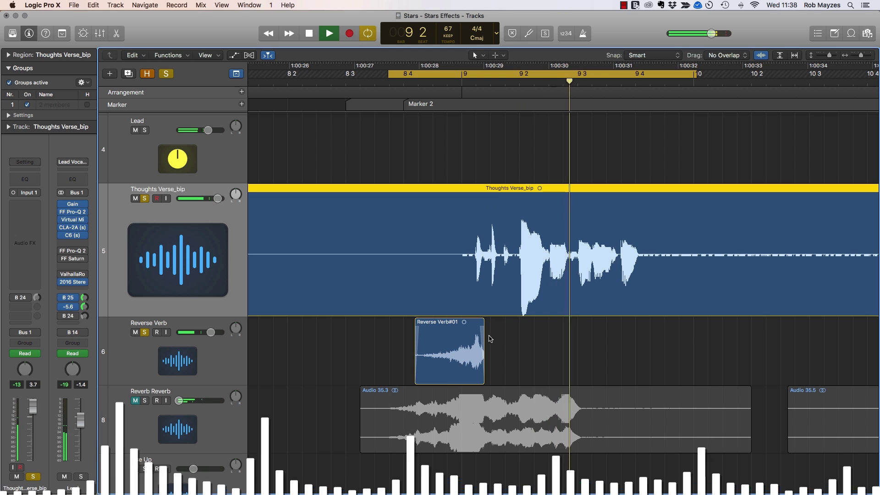
{"action": "key", "text": "space"}
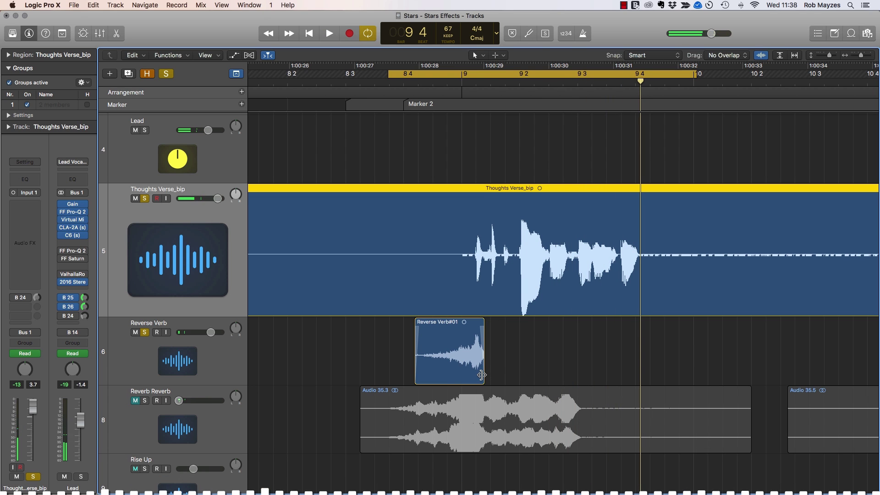
Step: Extend the swell's end into the vocal and draw a fade-out on its tail
{"action": "left_click_drag", "start_coordinate": [480, 374], "coordinate": [517, 374]}
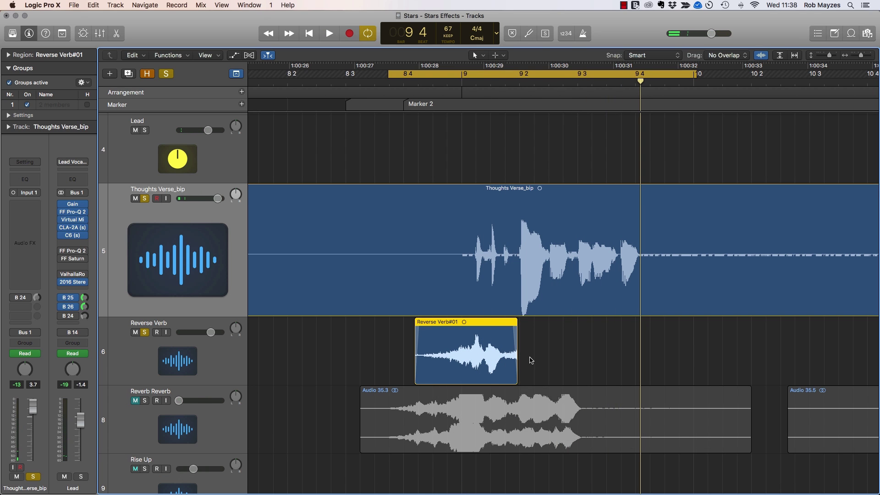
{"action": "left_click_drag", "start_coordinate": [483, 351], "coordinate": [506, 336]}
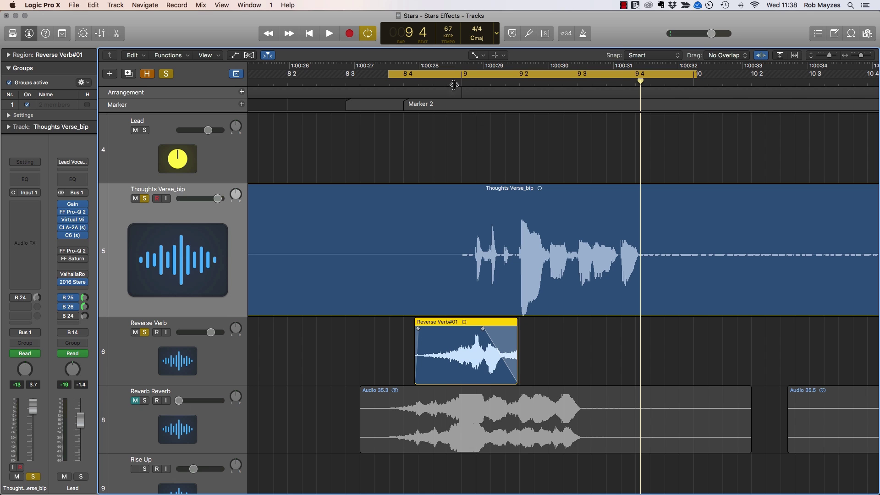
{"action": "key", "text": "space"}
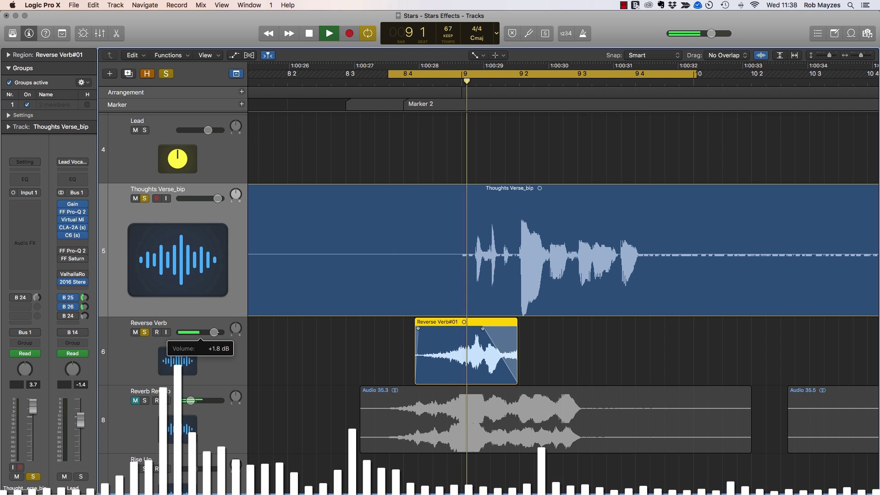
{"action": "left_click", "coordinate": [230, 337]}
{"action": "key", "text": "space"}
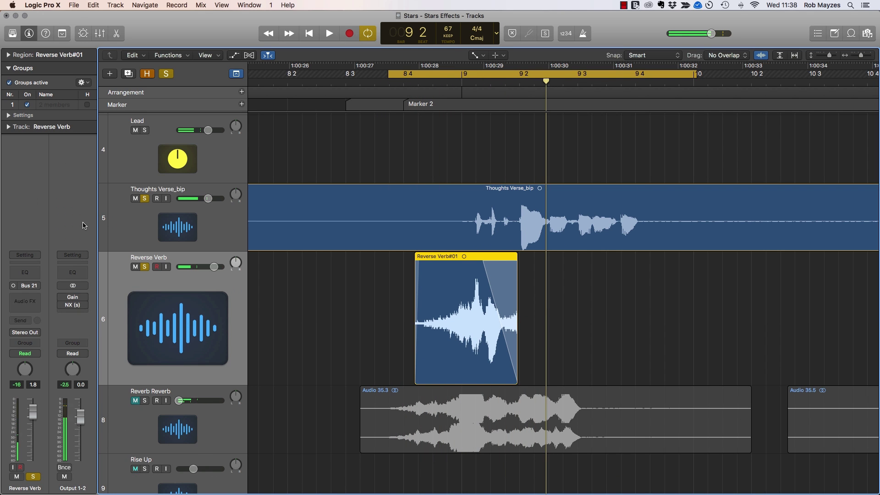
Step: Add a Channel EQ to Reverse Verb with a 136 Hz low cut and −6 dB shelf at 450 Hz, then audition it
{"action": "left_click", "coordinate": [25, 272]}
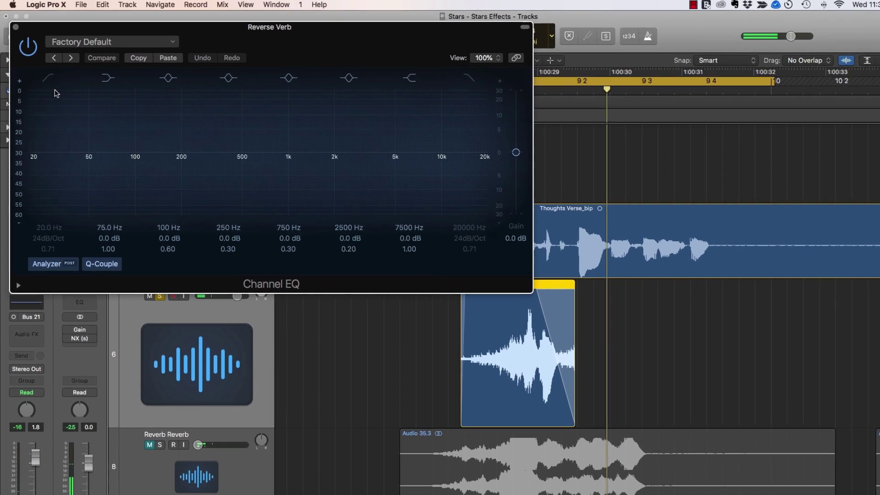
{"action": "left_click", "coordinate": [50, 145]}
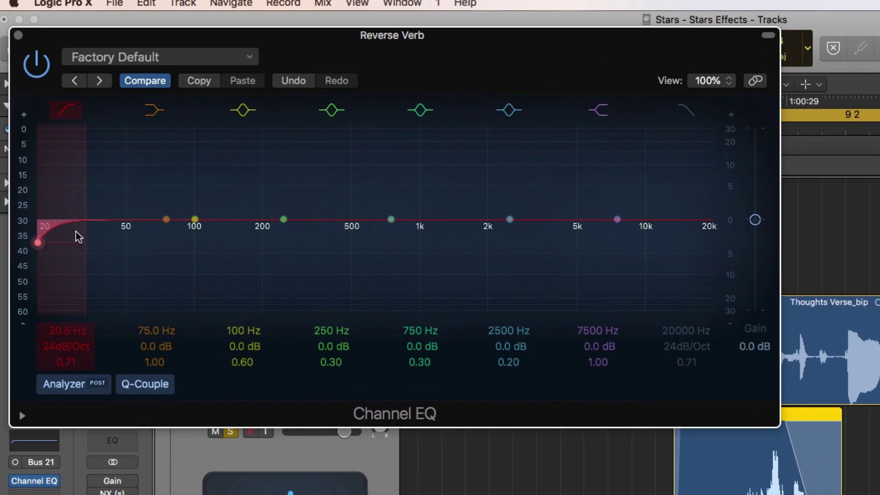
{"action": "left_click_drag", "start_coordinate": [76, 232], "coordinate": [262, 232]}
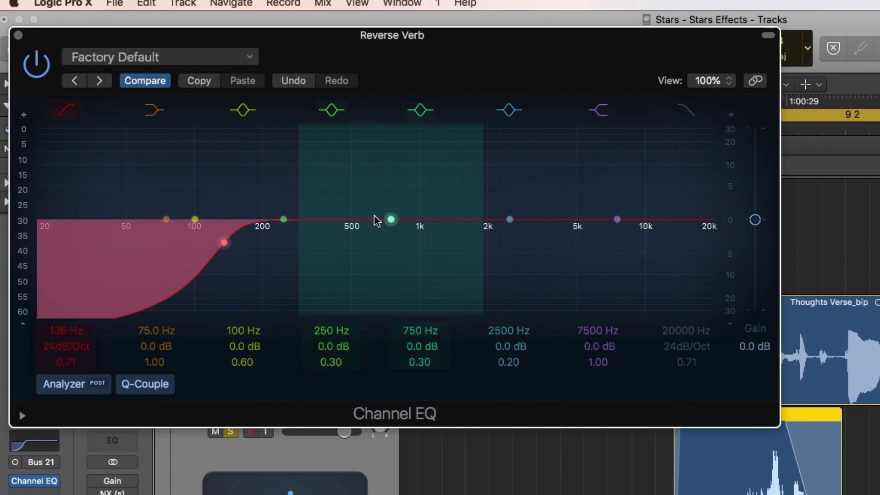
{"action": "left_click_drag", "start_coordinate": [197, 220], "coordinate": [351, 240]}
{"action": "key", "text": "space"}
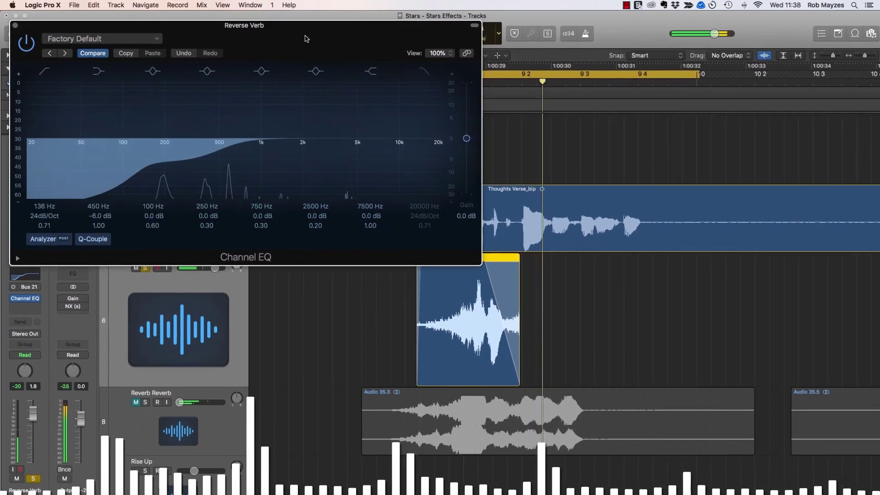
Step: Unsolo all tracks, play the full mix with the swell, and close the EQ window
{"action": "left_click_drag", "start_coordinate": [306, 39], "coordinate": [744, 65]}
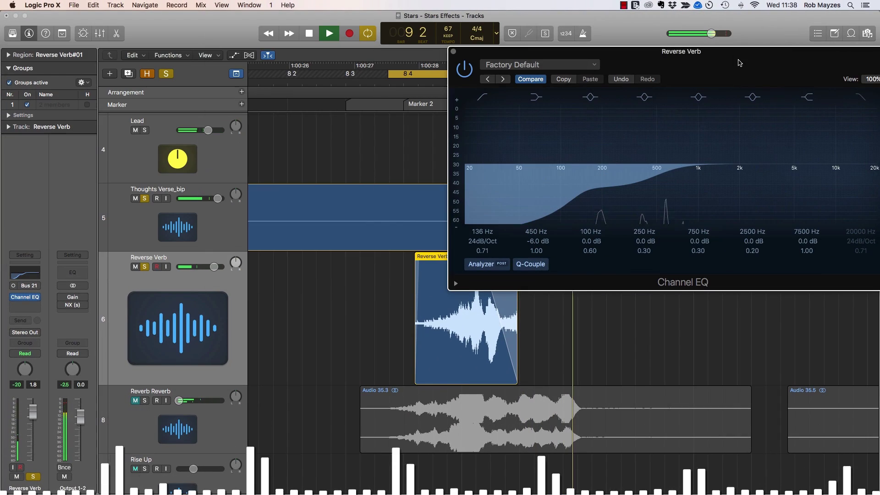
{"action": "left_click", "coordinate": [166, 74]}
{"action": "key", "text": "space"}
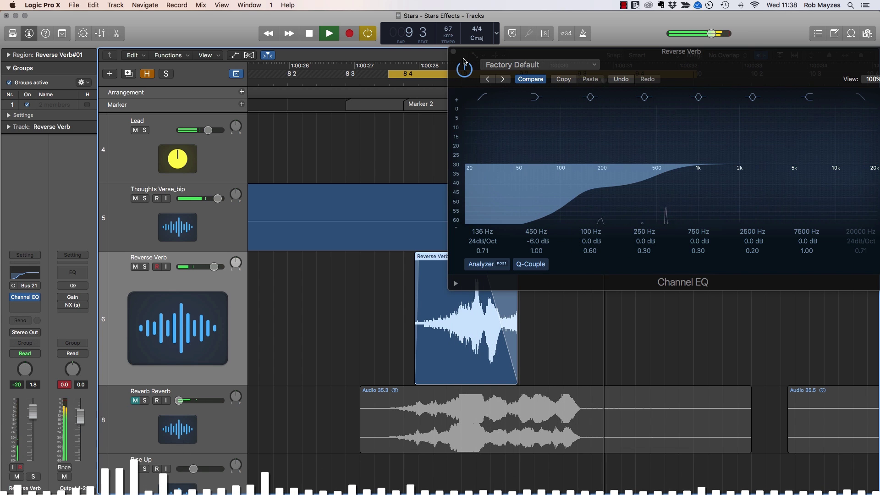
{"action": "key", "text": "space"}
{"action": "left_click", "coordinate": [454, 52]}
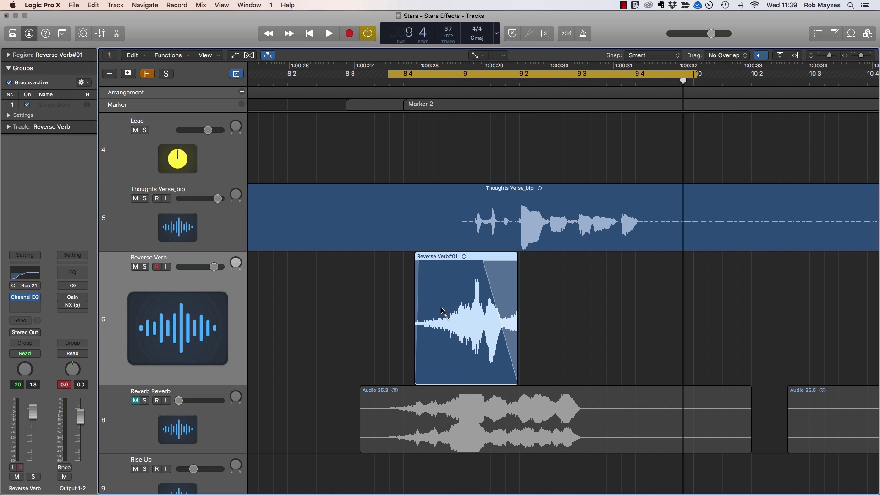
{"action": "key", "text": "t"}
{"action": "key", "text": "t"}
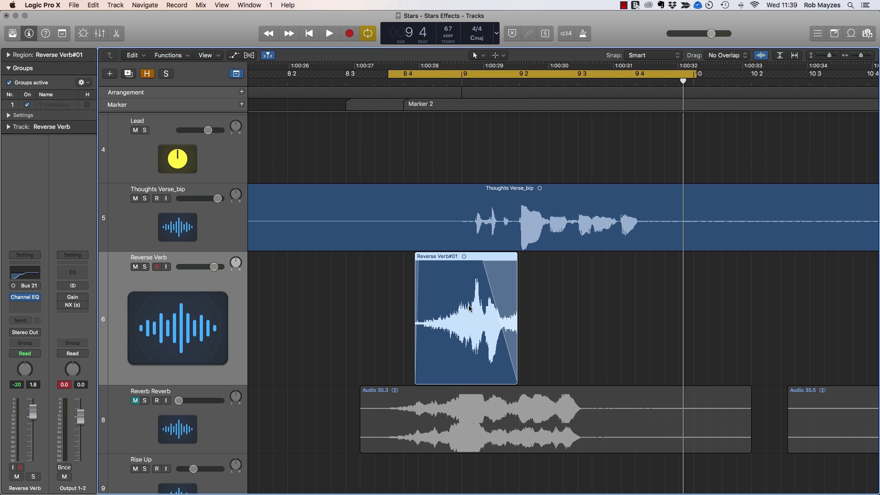